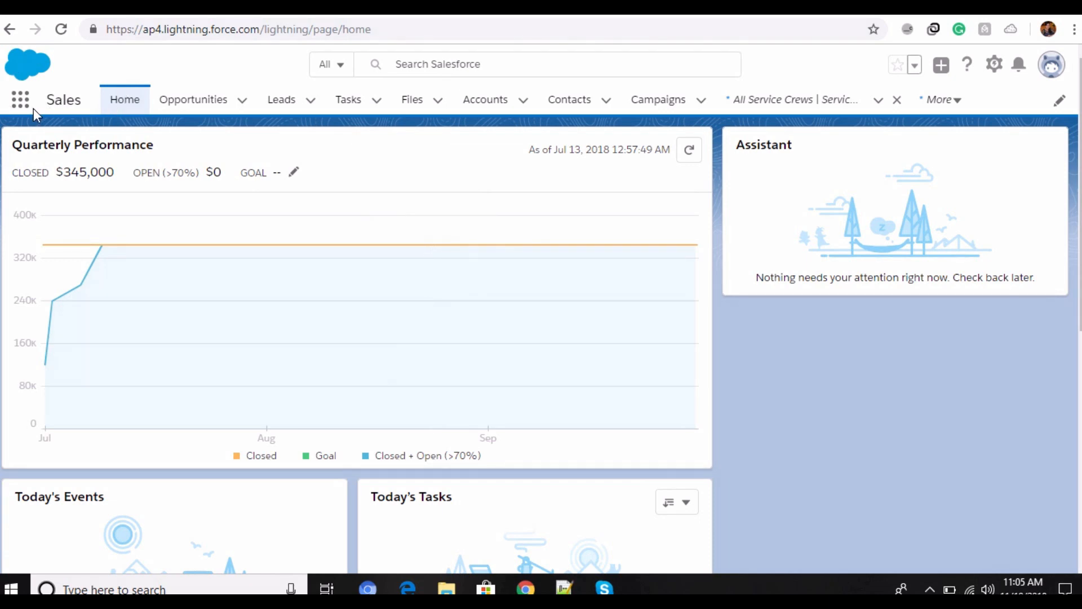
Step: Open the Cable Install record from the Work Types list and review its details
left_click(22, 100)
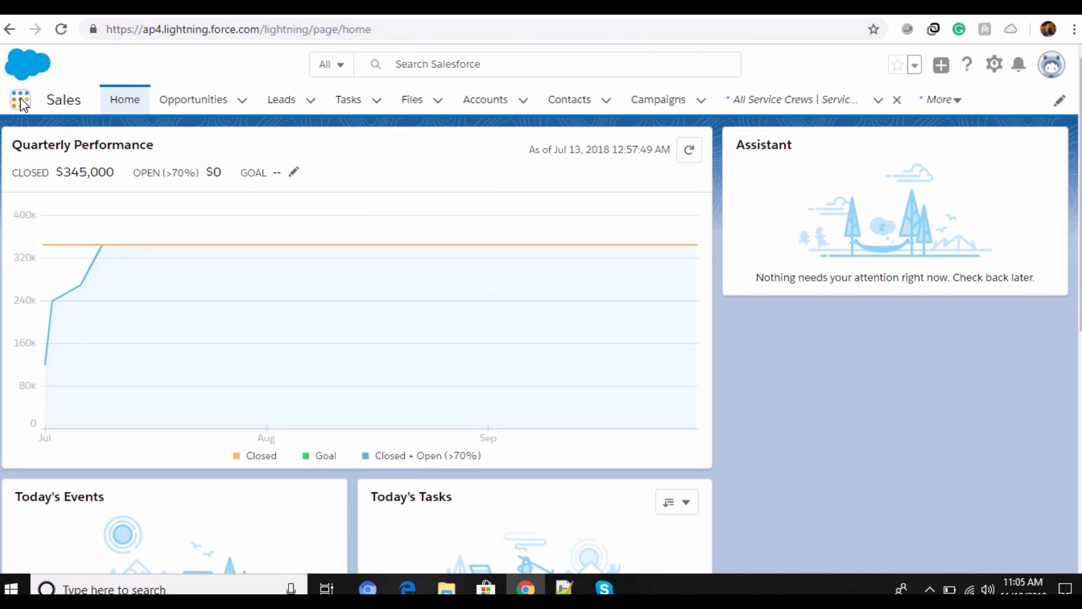
scroll(637, 316, "down", 15)
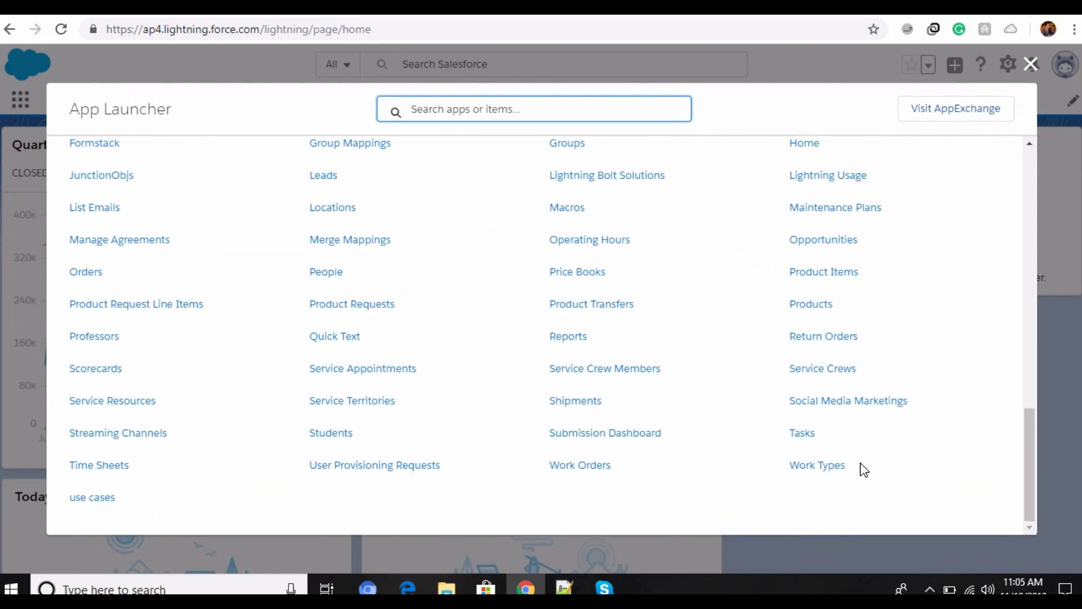
left_click(812, 468)
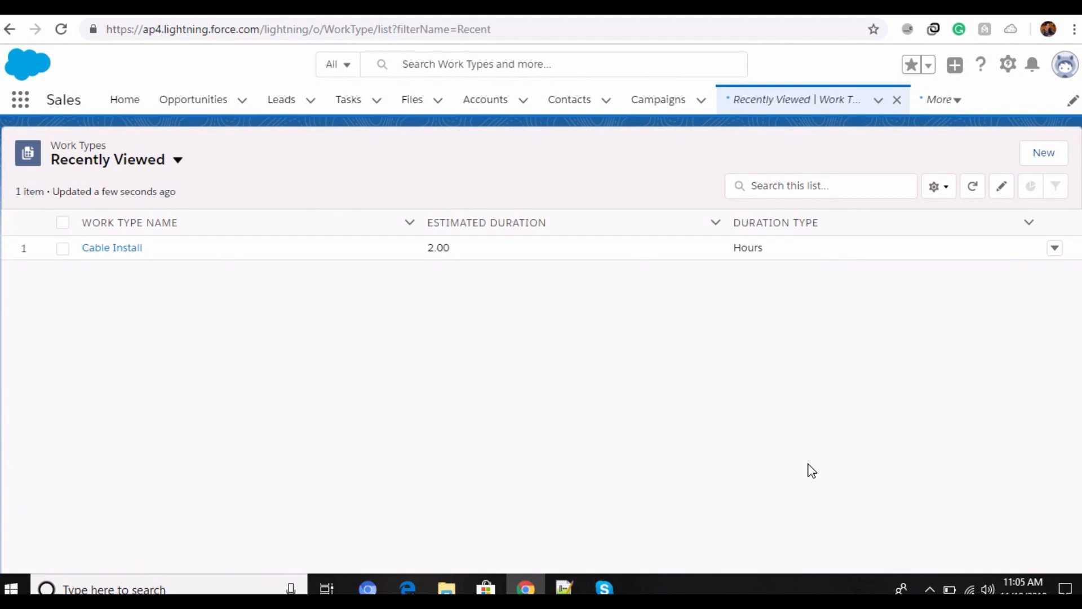
left_click(109, 249)
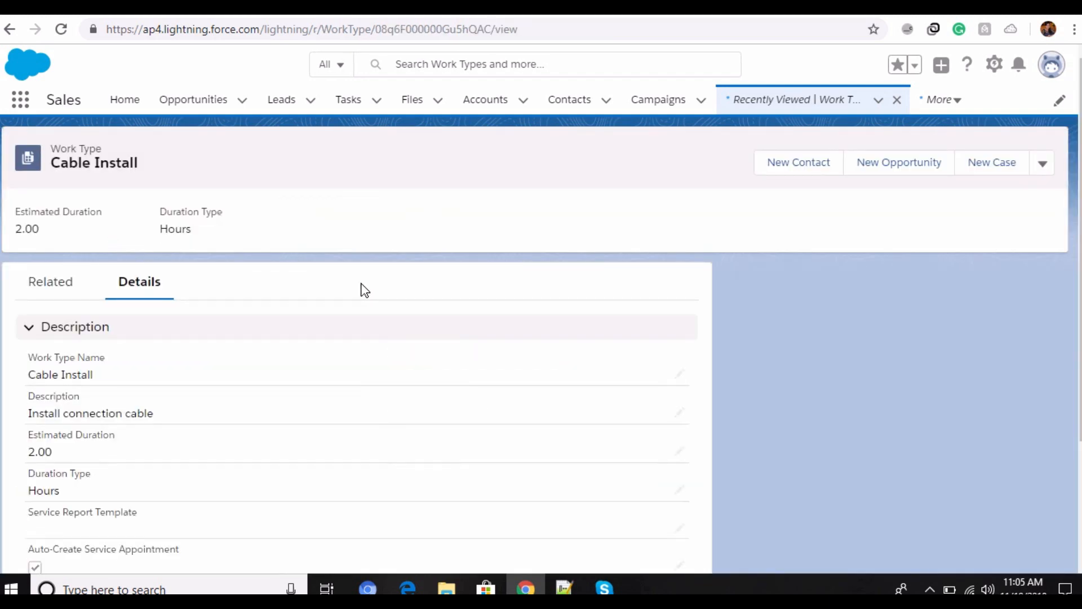
scroll(365, 290, "down", 3)
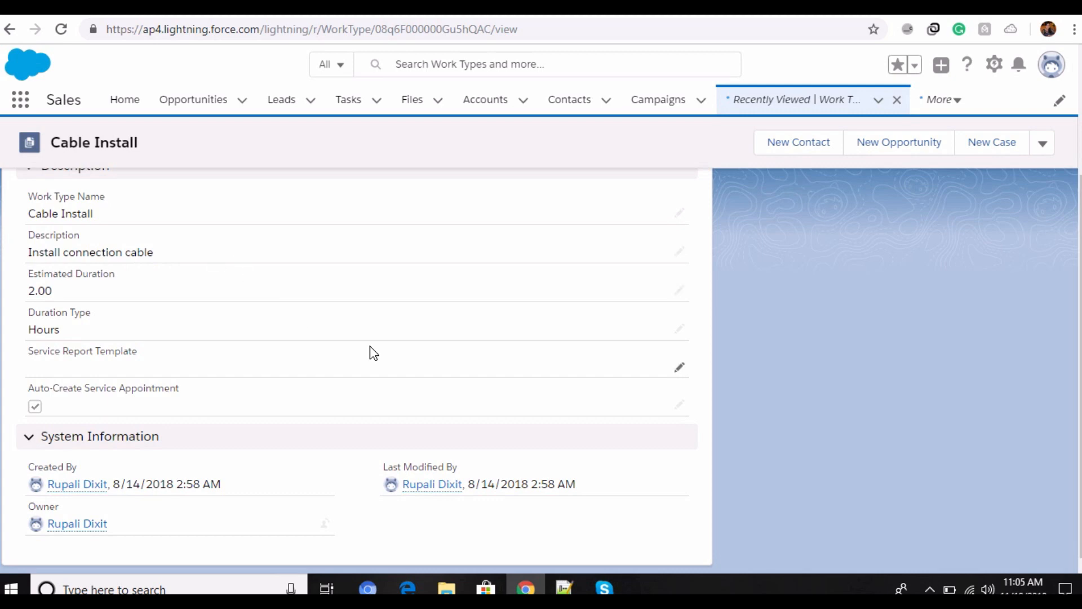
scroll(370, 353, "up", 3)
Step: Open the Cable Install work type for editing, check the Duration Type options and save the record
left_click(1042, 165)
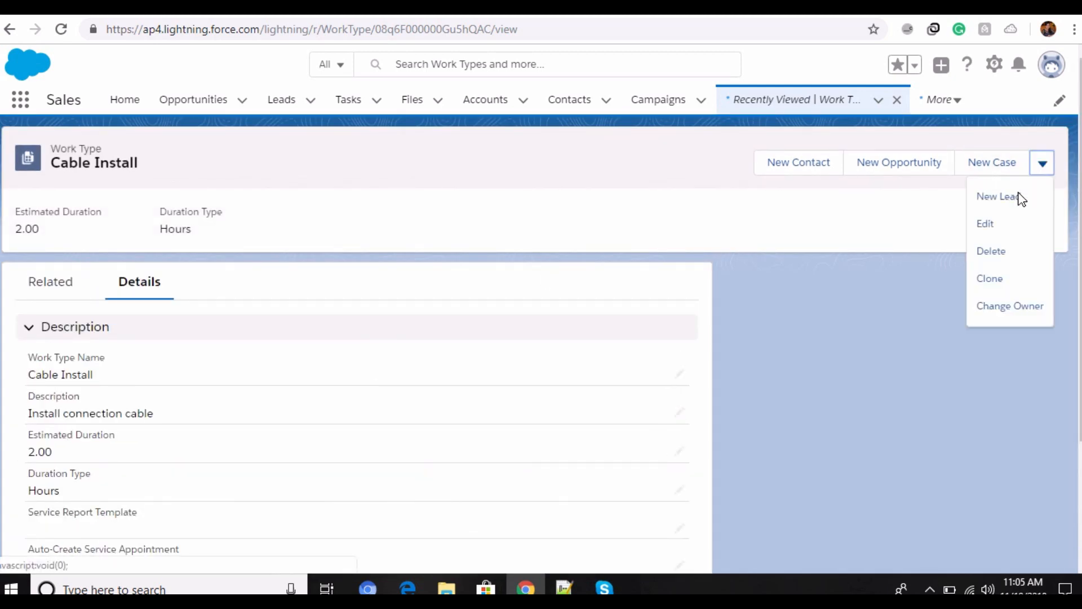
left_click(991, 222)
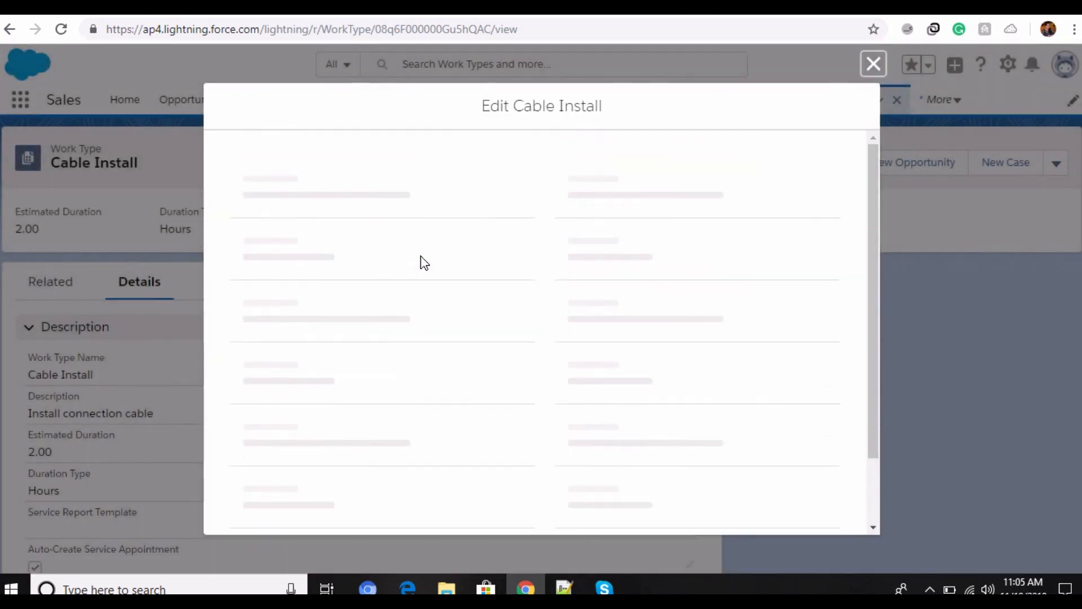
scroll(423, 262, "down", 2)
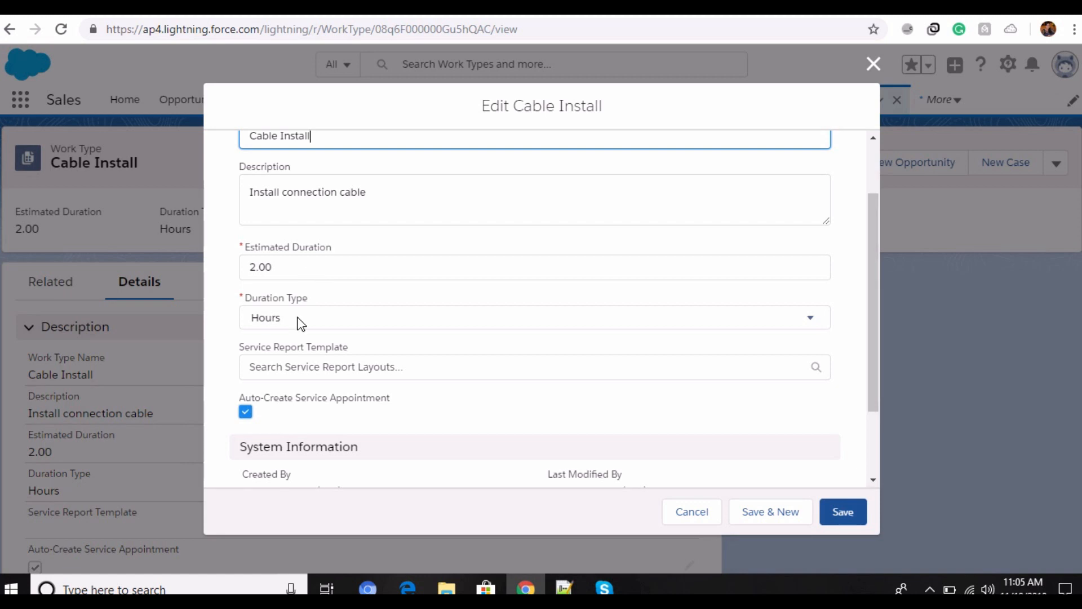
left_click(326, 323)
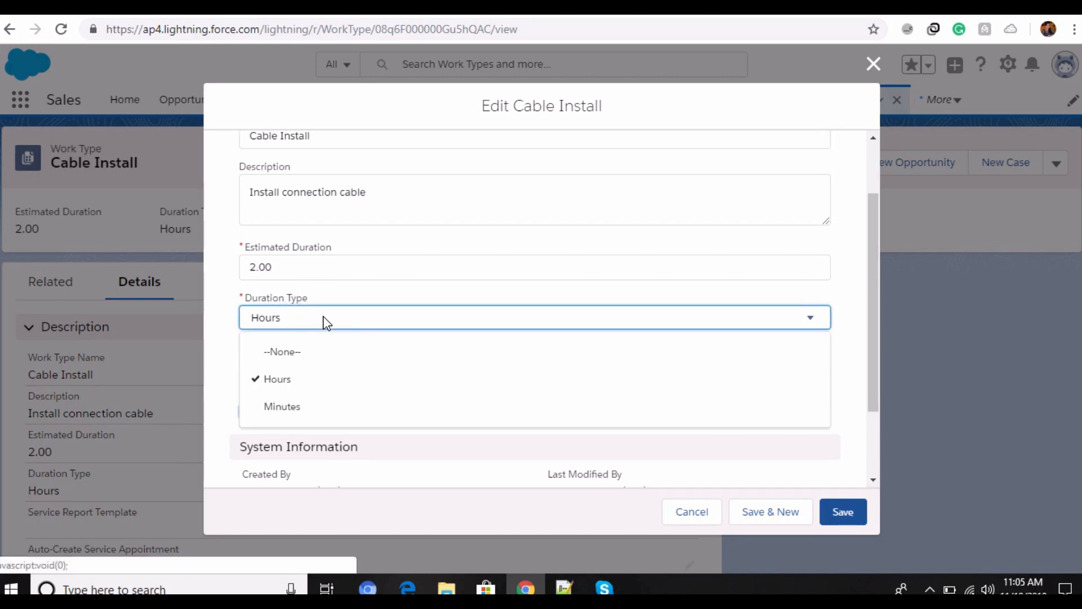
left_click(326, 325)
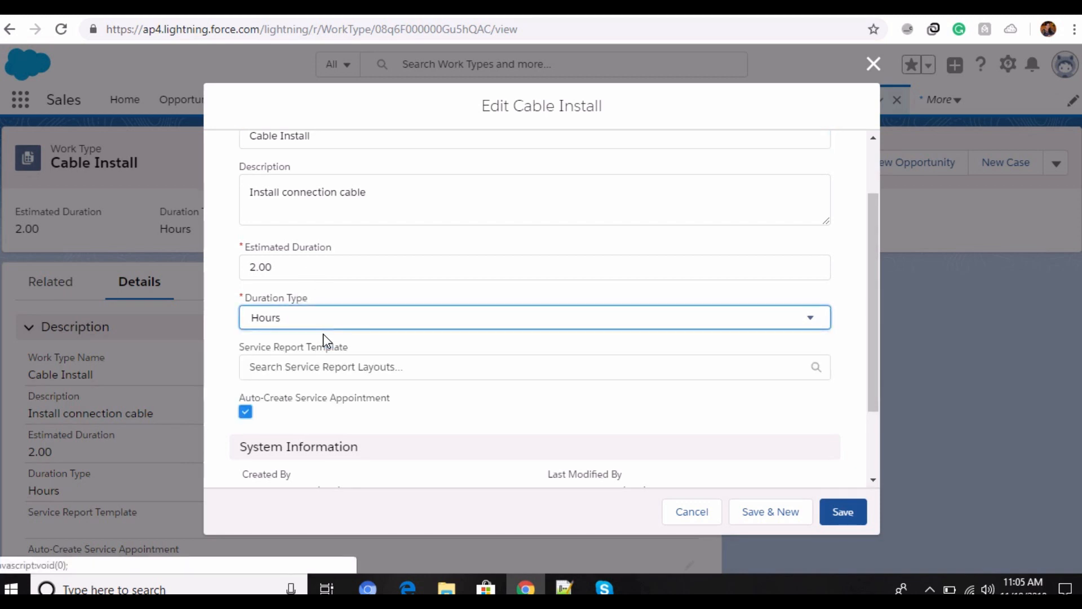
scroll(326, 366, "down", 2)
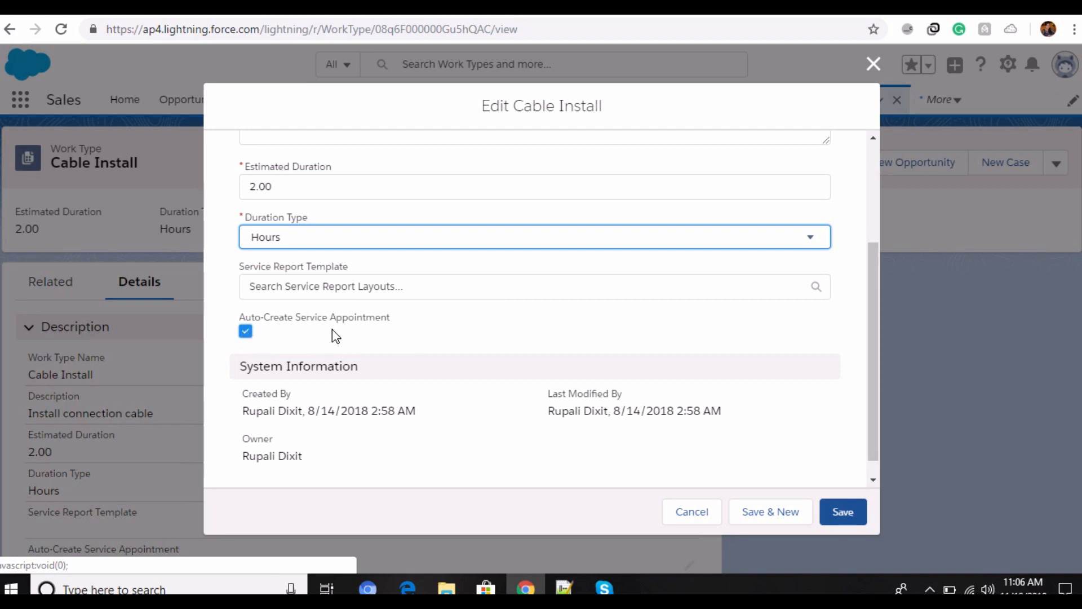
scroll(324, 355, "down", 1)
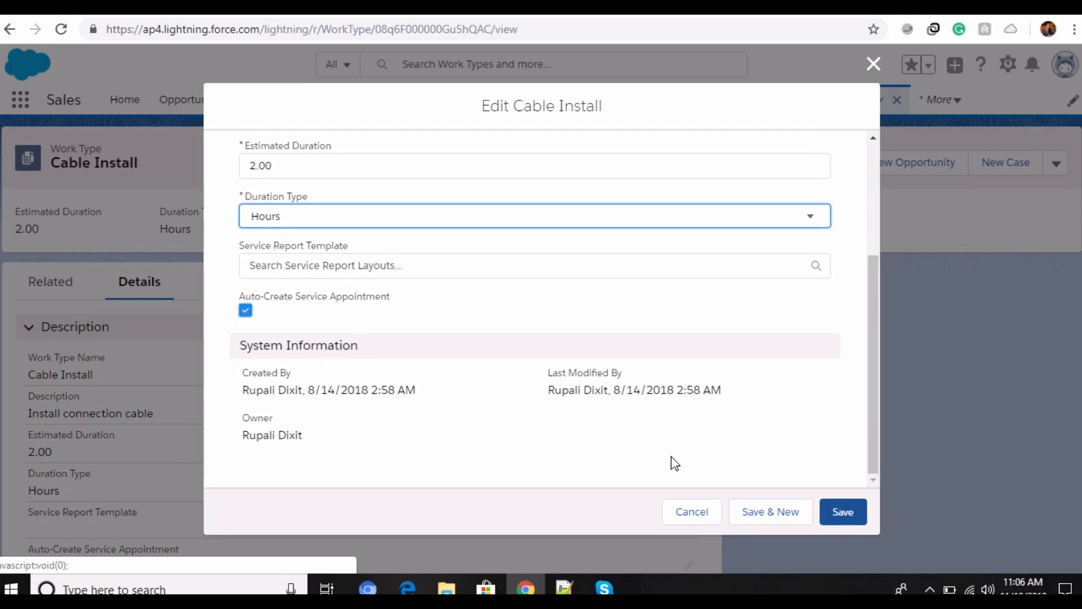
left_click(838, 512)
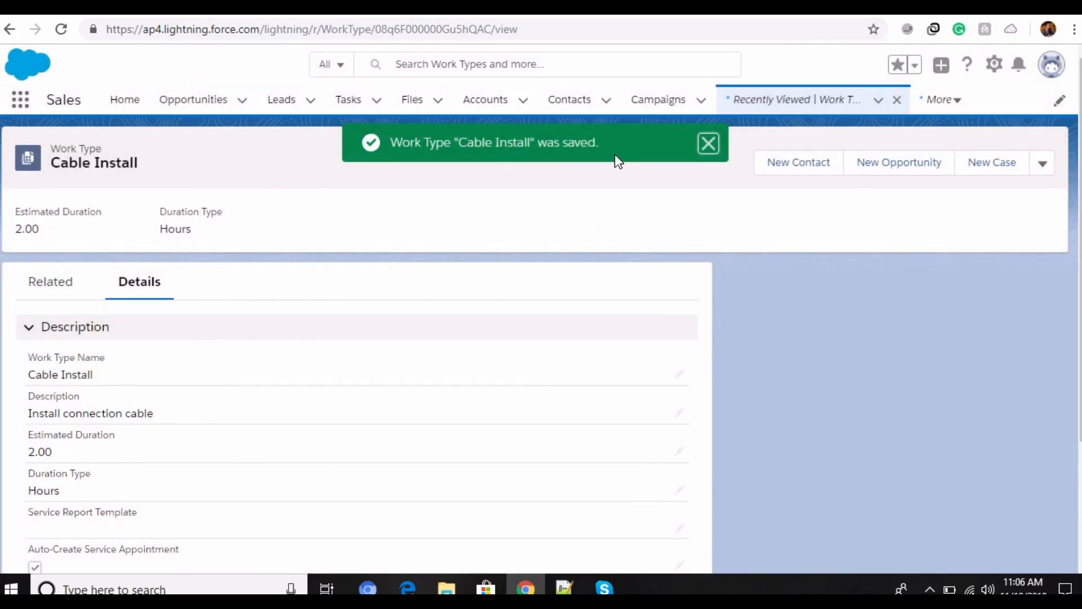
Step: Review the Cable Install details and its related history, required products and skill requirements
scroll(145, 434, "down", 3)
scroll(126, 474, "up", 2)
left_click(42, 285)
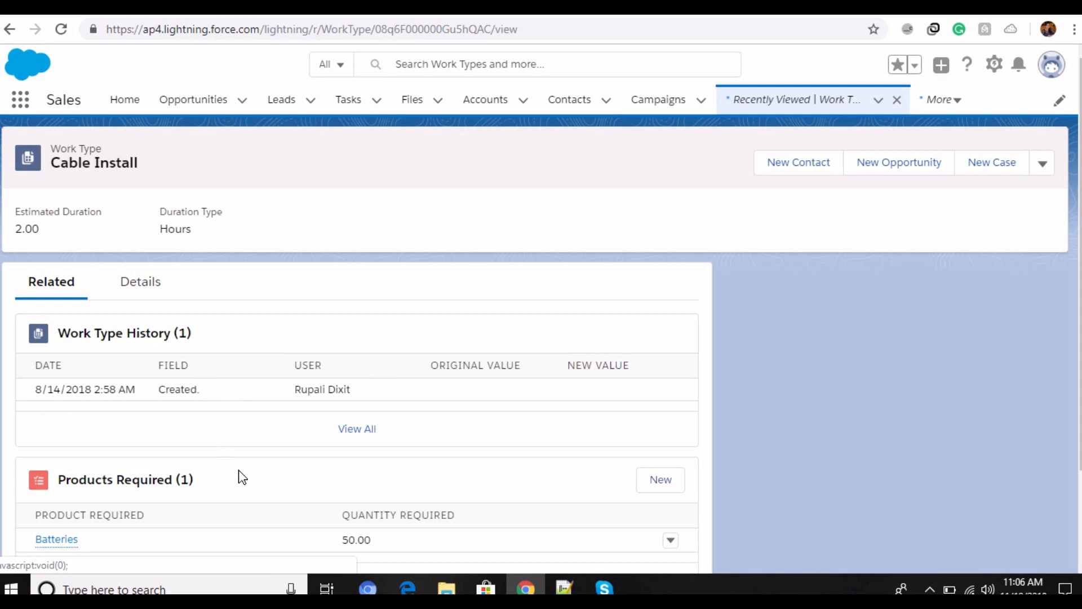
scroll(243, 478, "down", 2)
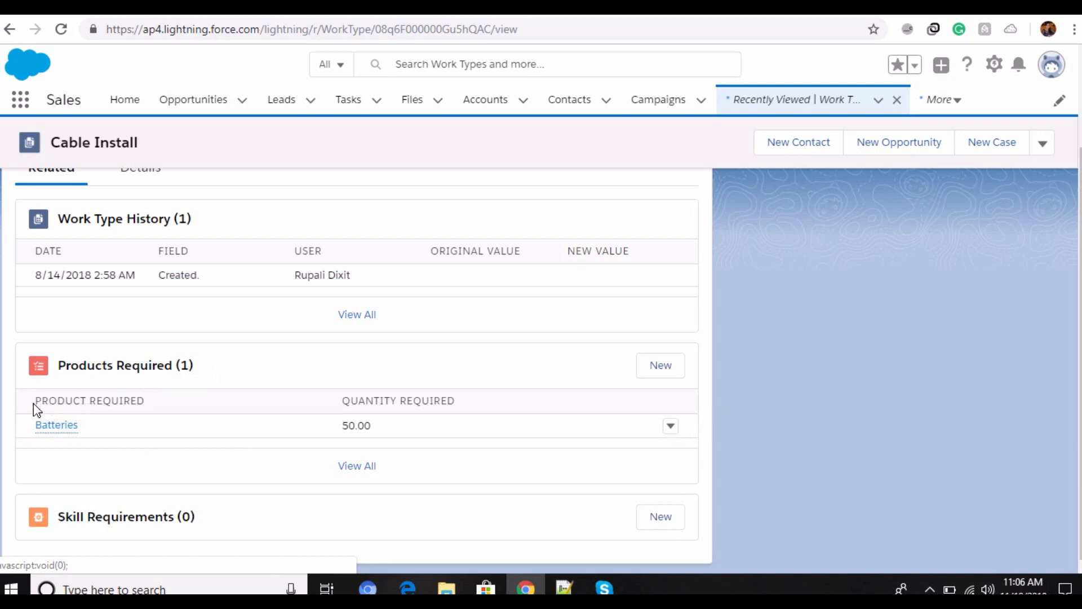
left_click_drag(33, 402, 174, 406)
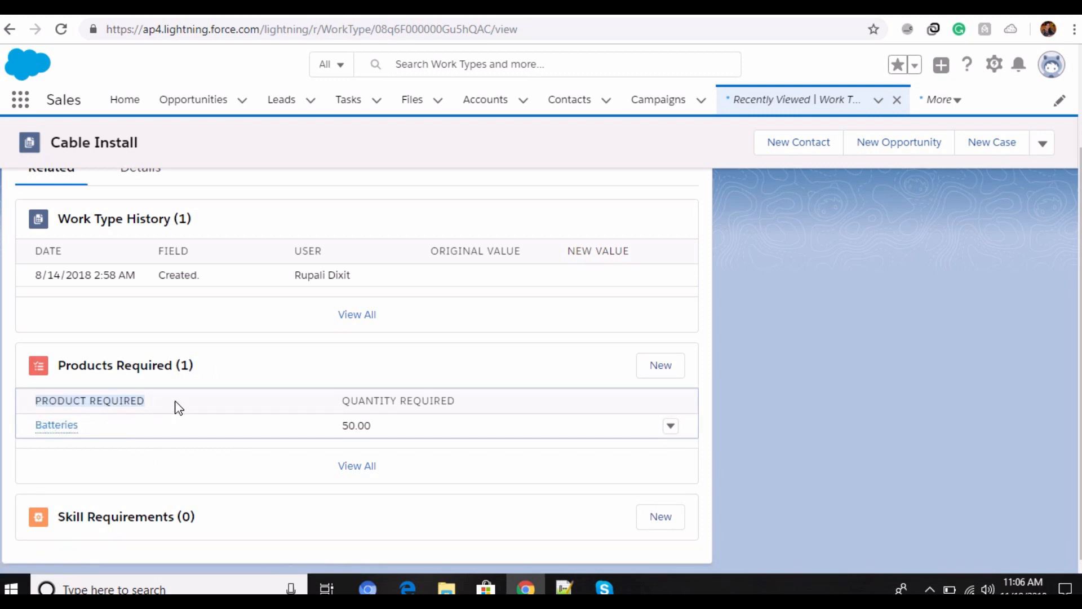
left_click(174, 406)
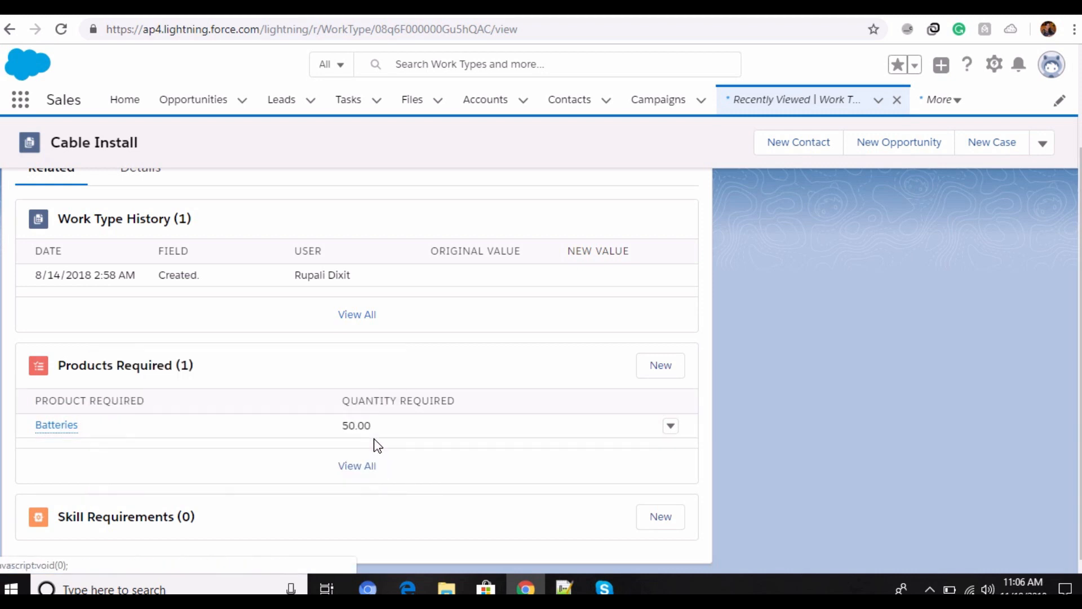
Step: Open the Batteries required product for editing, check the Quantity Unit Of Measure options and save it
left_click(665, 433)
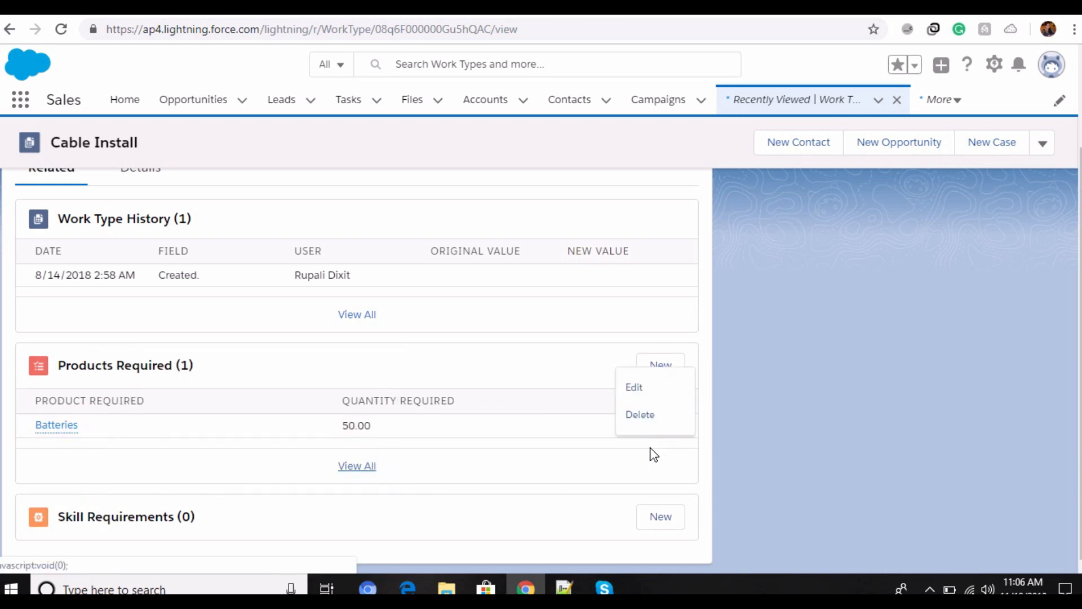
left_click(653, 390)
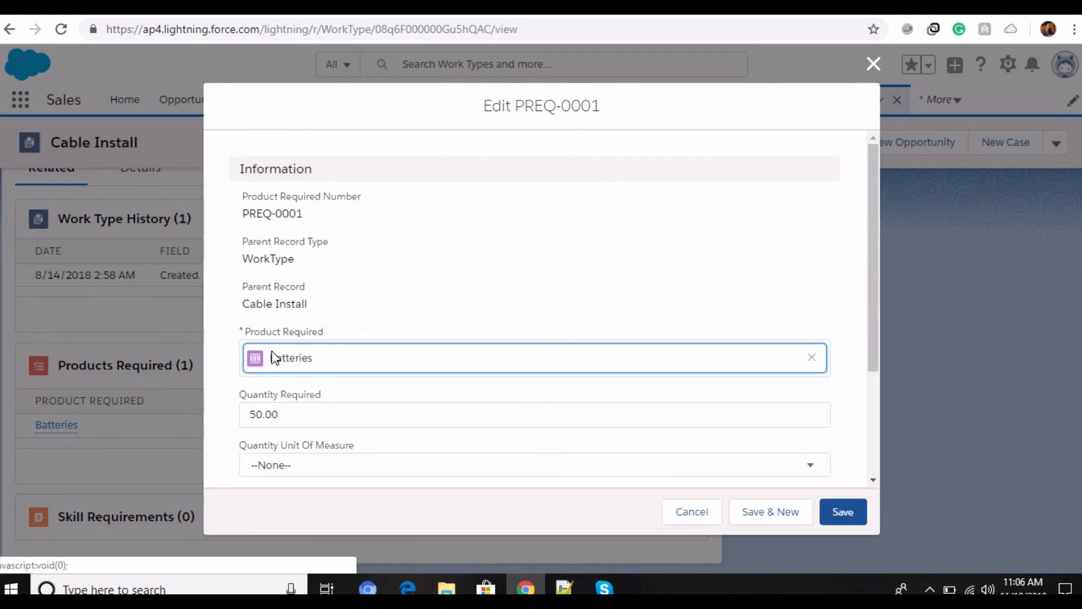
scroll(336, 356, "down", 2)
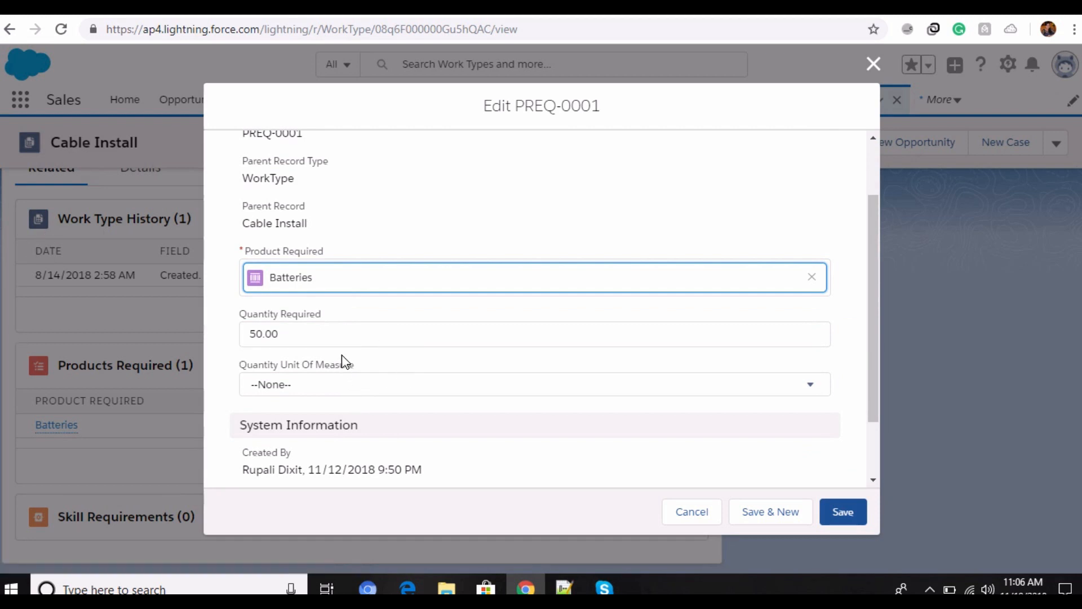
left_click(347, 385)
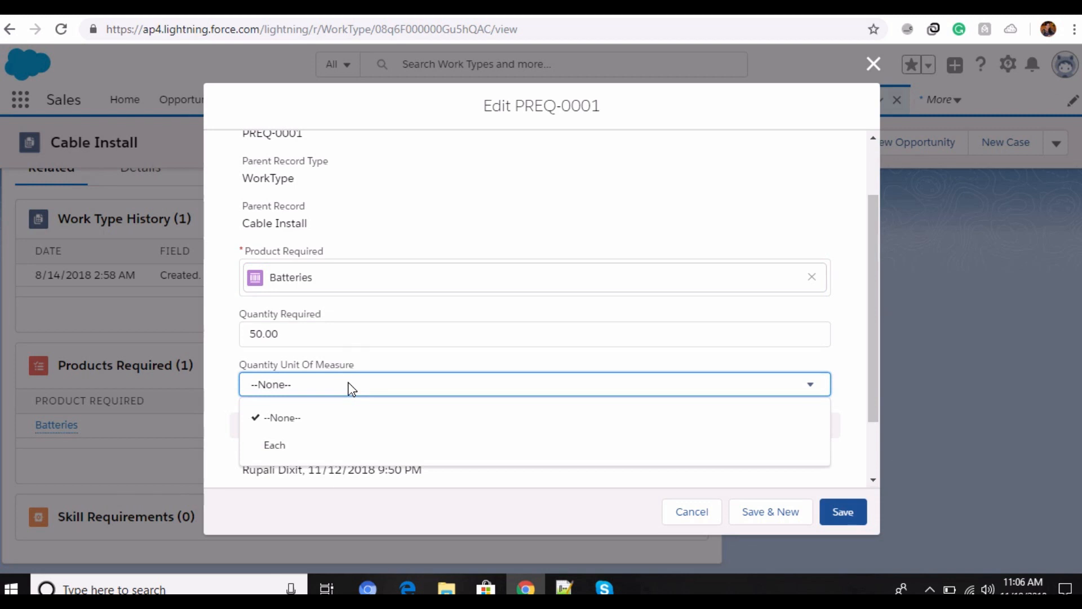
left_click(349, 388)
scroll(485, 416, "down", 2)
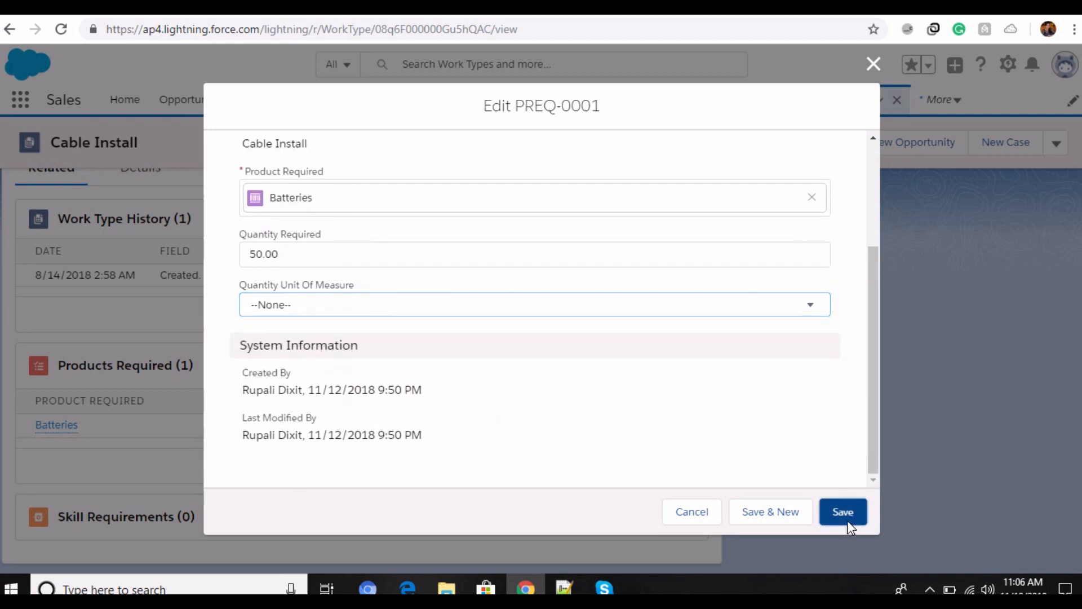
left_click(846, 517)
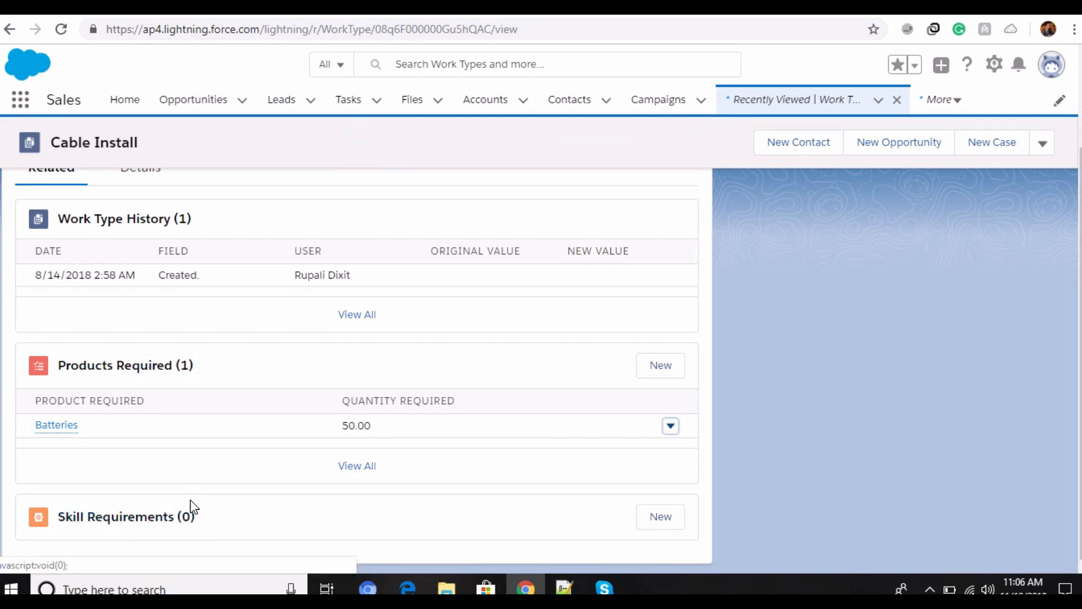
Step: Open the Burlington Textiles Corp of America work order from the Work Orders list and review its information
scroll(192, 507, "up", 3)
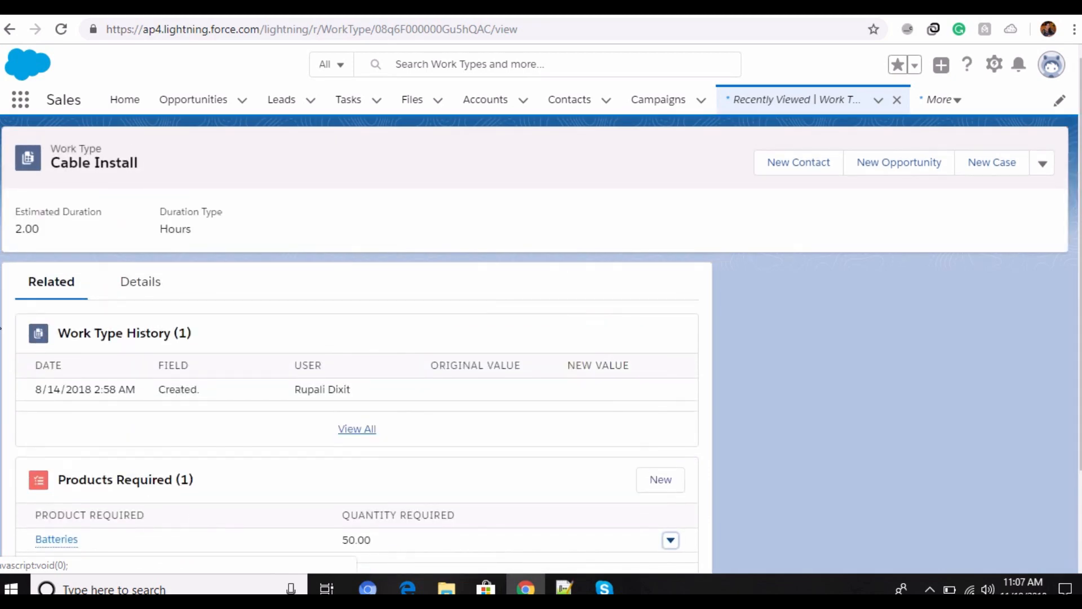
left_click(18, 102)
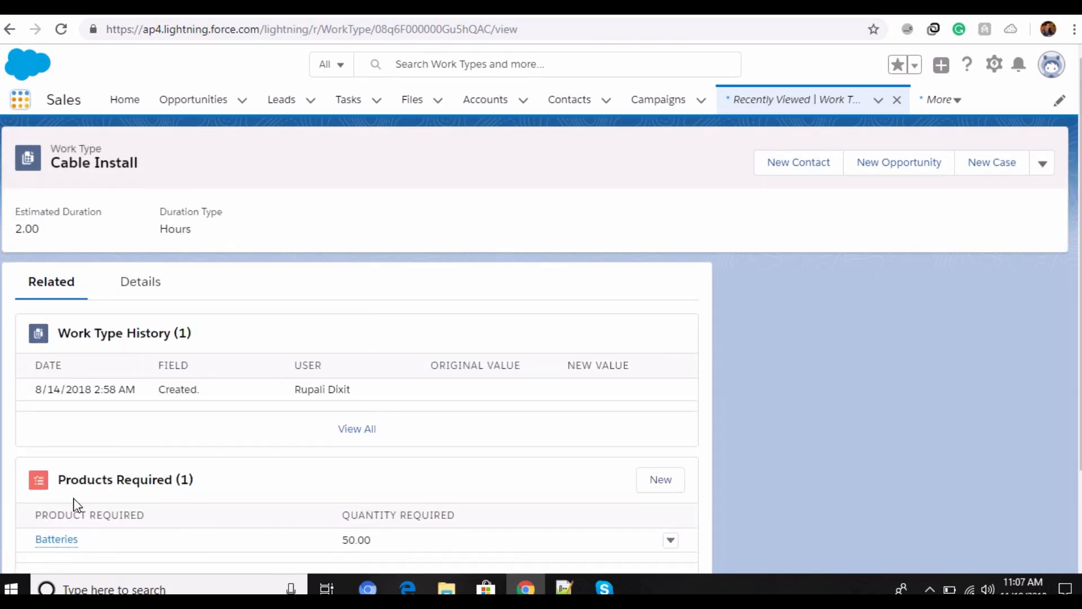
scroll(378, 429, "down", 10)
scroll(379, 428, "down", 6)
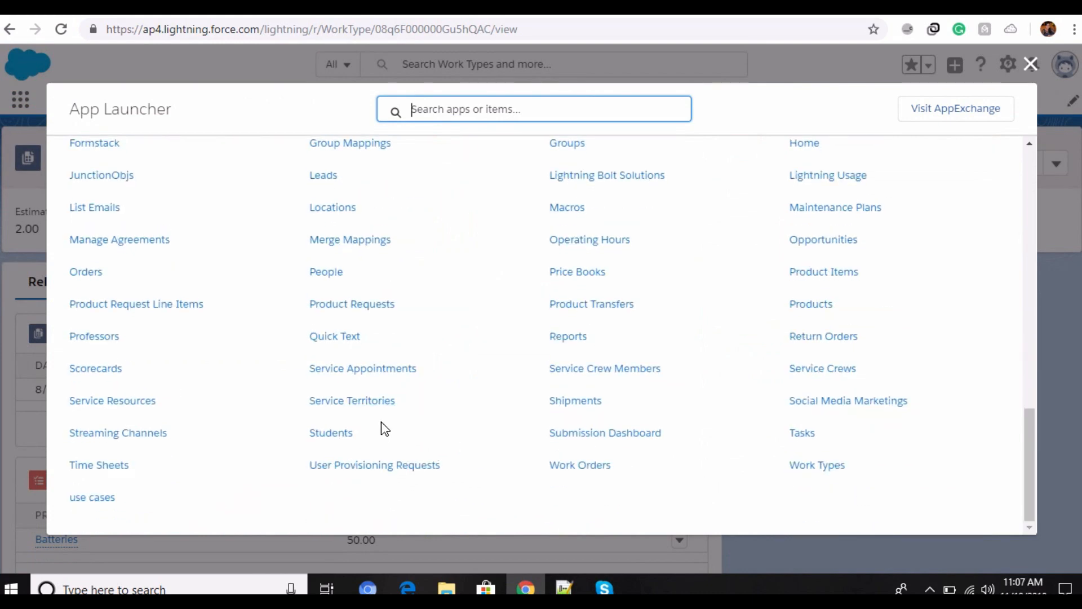
left_click(563, 465)
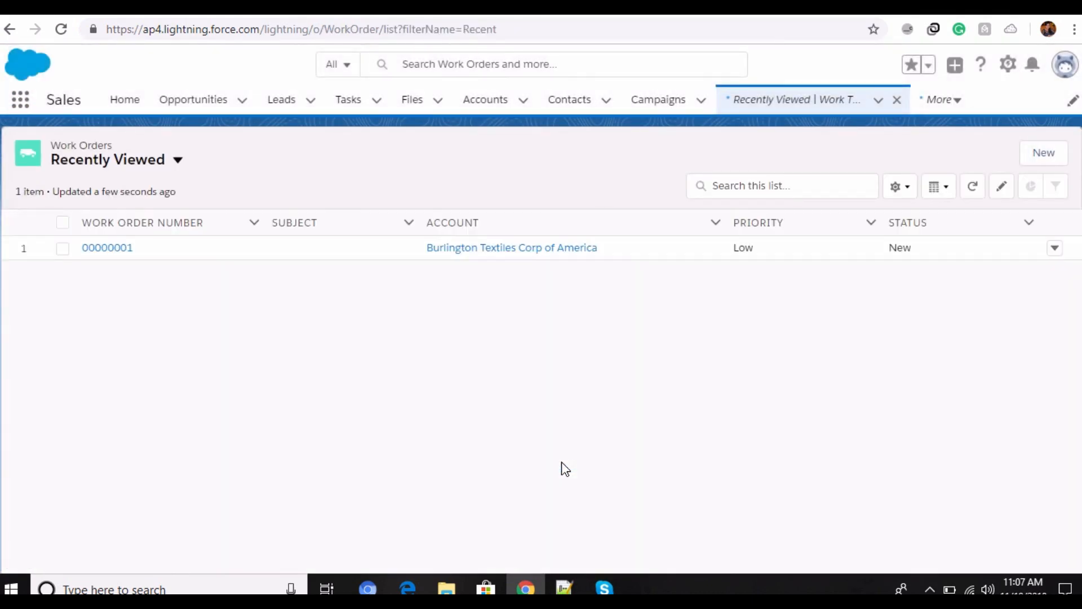
left_click(114, 249)
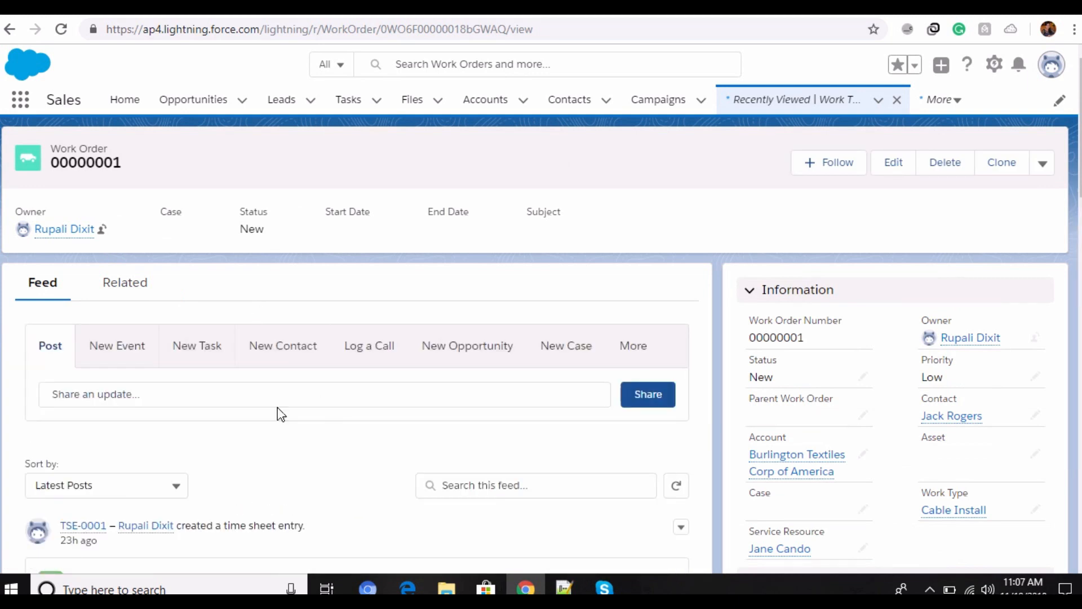
scroll(883, 350, "down", 3)
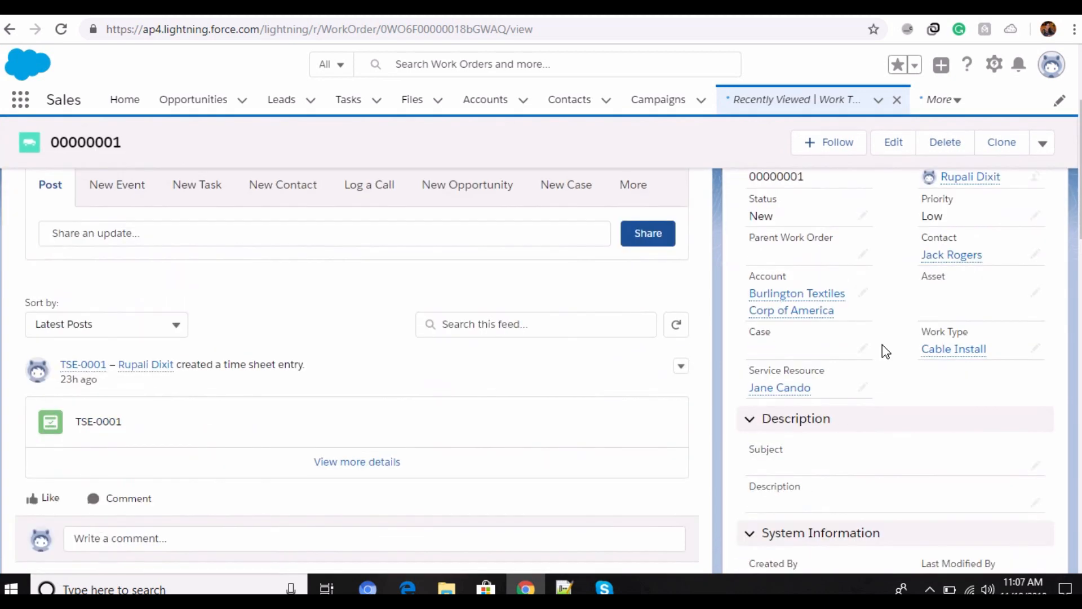
Step: Open the work order for editing and review its contact, account, work type and service resource fields
left_click(895, 143)
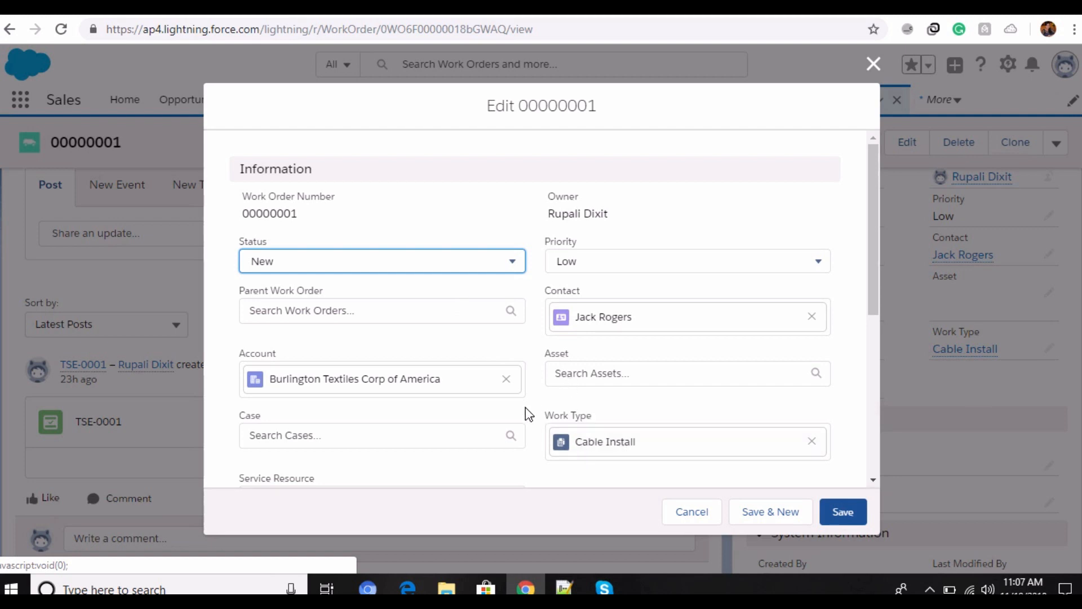
scroll(526, 413, "down", 2)
scroll(325, 395, "down", 1)
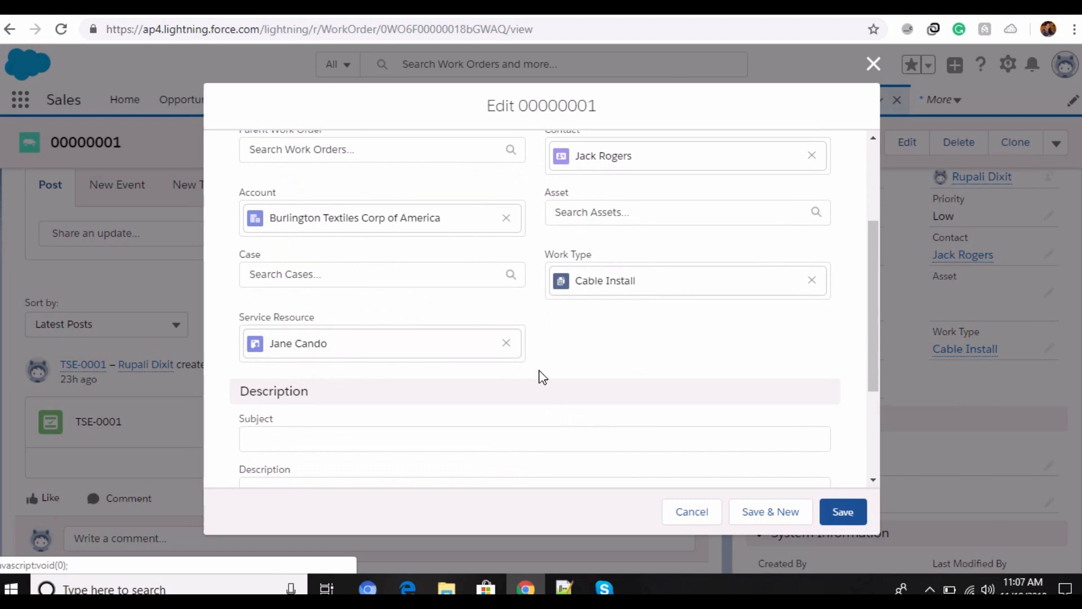
scroll(678, 357, "up", 2)
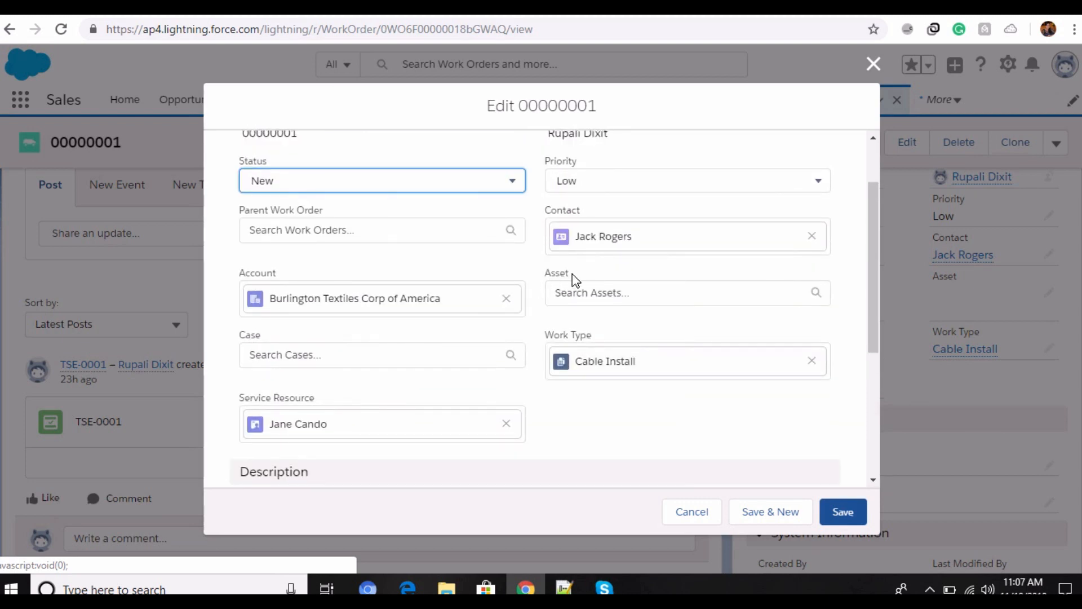
scroll(610, 337, "up", 2)
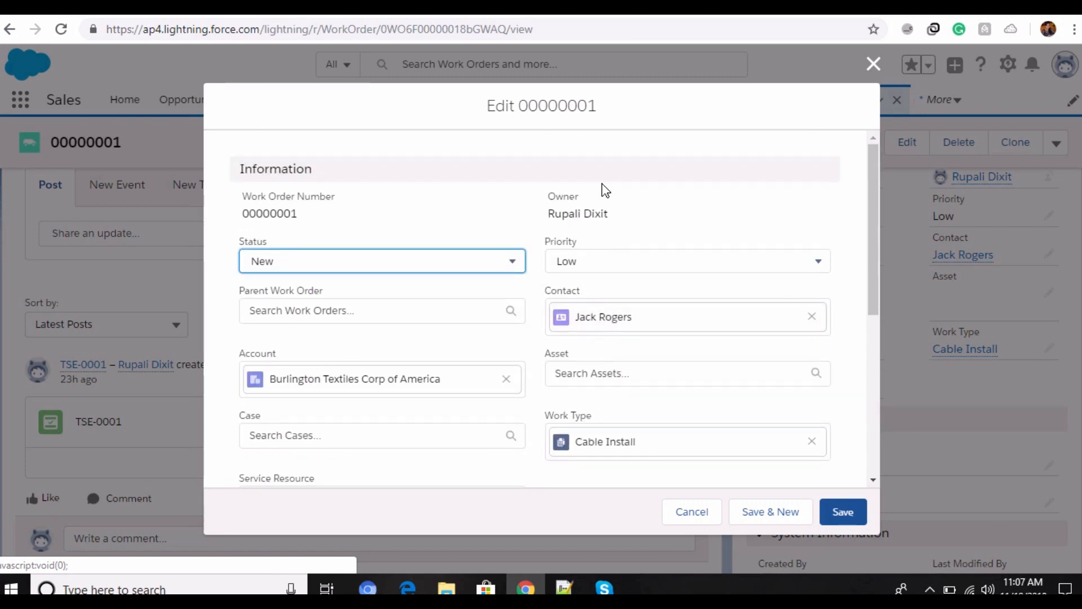
Step: Check the available Status and Priority options for the work order
left_click(518, 270)
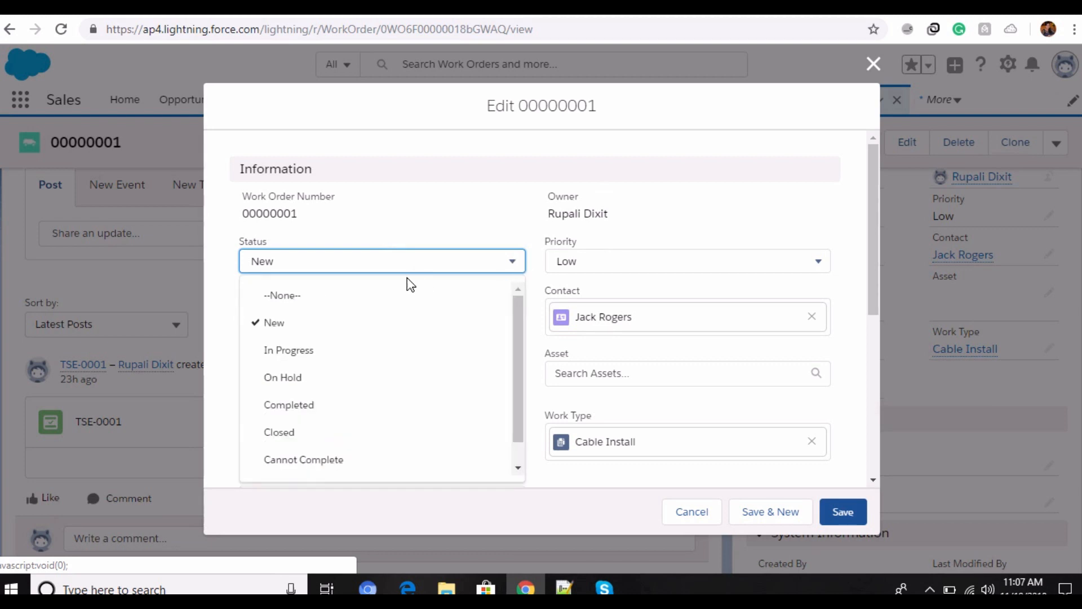
left_click(517, 264)
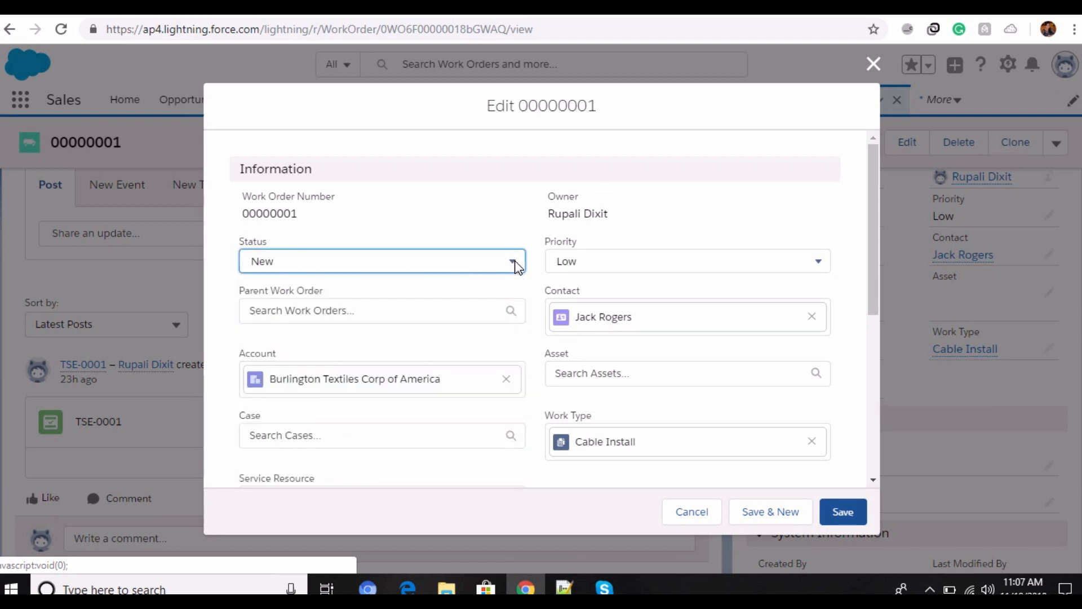
left_click(823, 263)
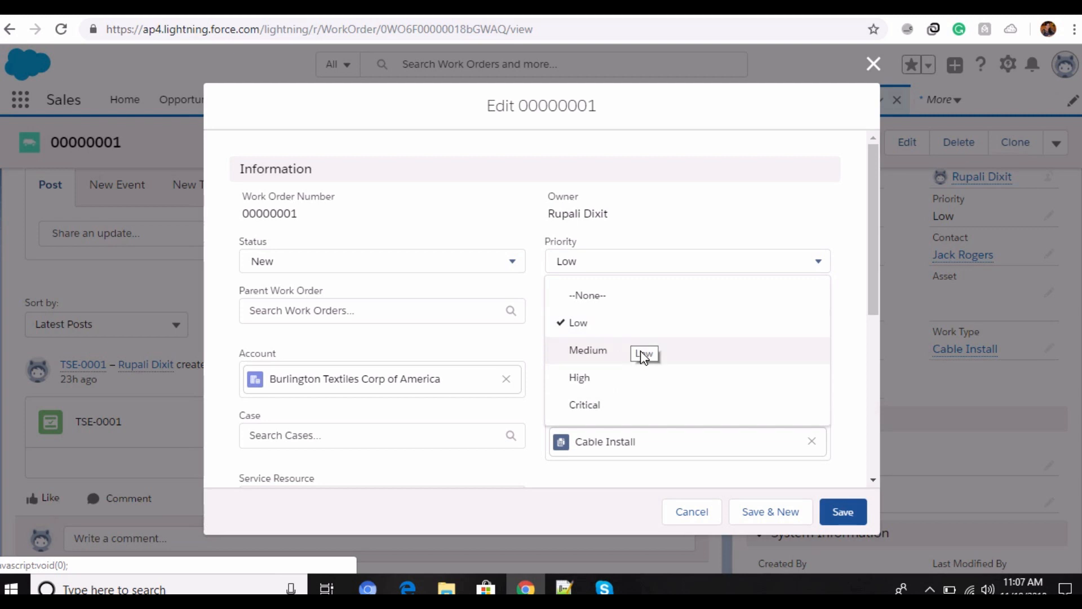
left_click(829, 265)
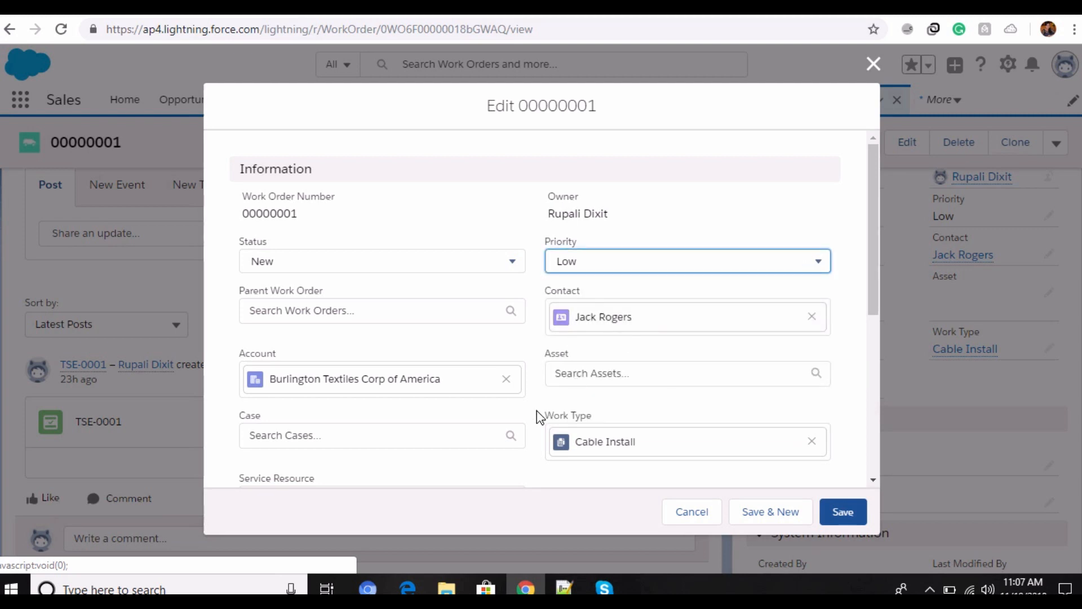
Step: Review the work order's remaining fields through Description and System Information, and save the record
scroll(537, 411, "down", 5)
scroll(572, 224, "up", 2)
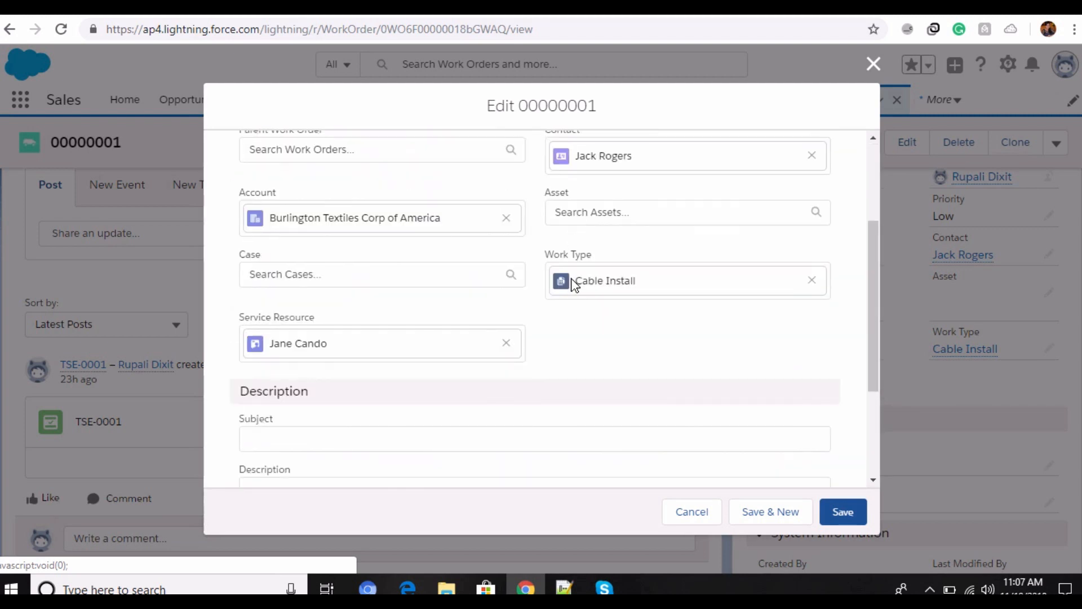
scroll(471, 361, "down", 4)
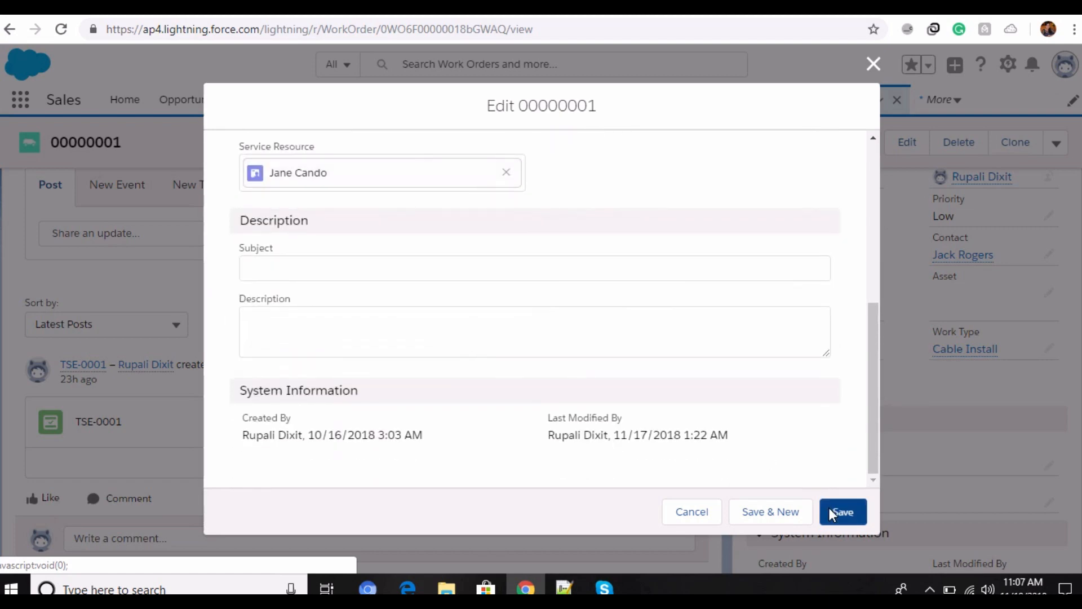
left_click(854, 511)
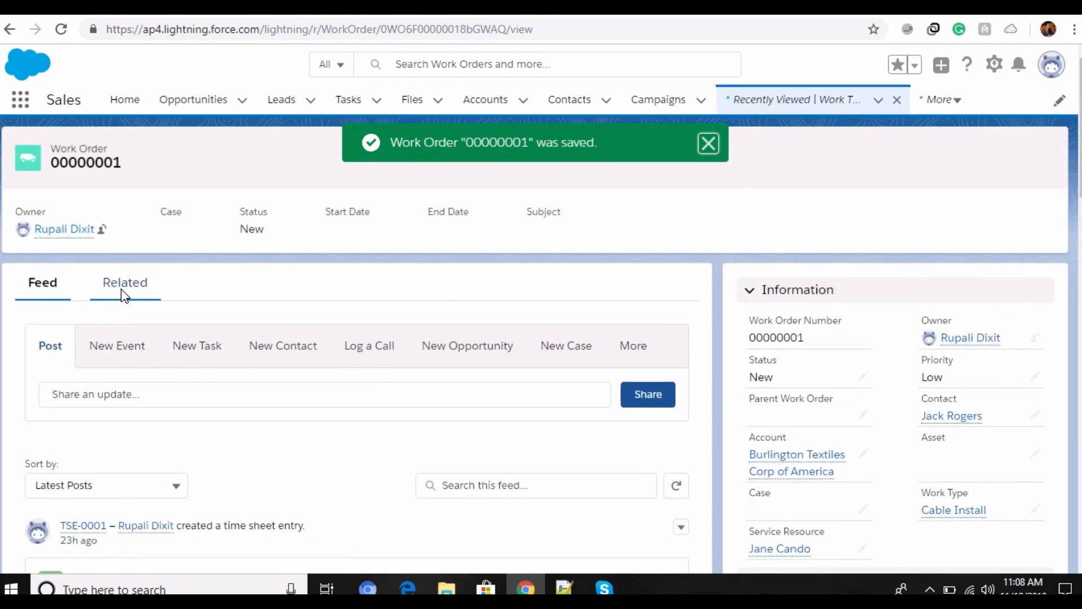
Step: Review the work order's related products required, product requests, products consumed, service reports and line items
left_click(123, 288)
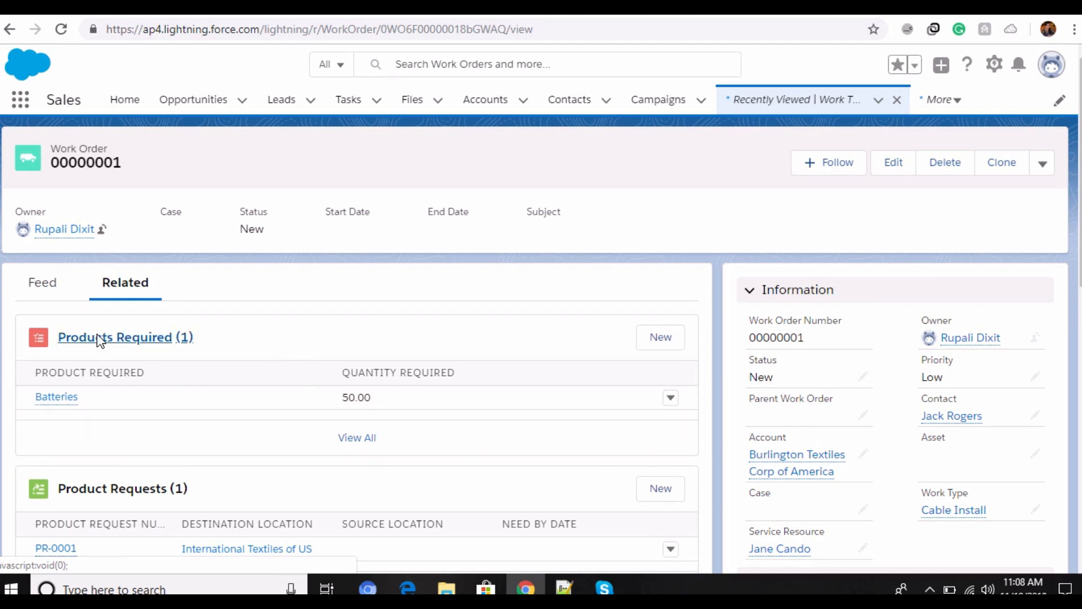
scroll(225, 426, "down", 4)
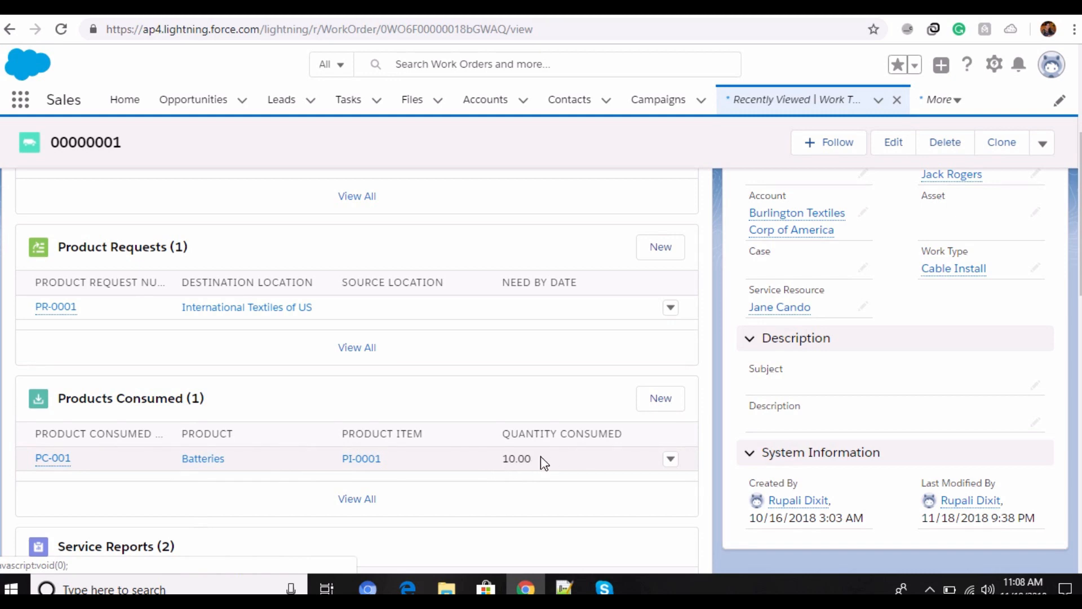
scroll(155, 414, "down", 4)
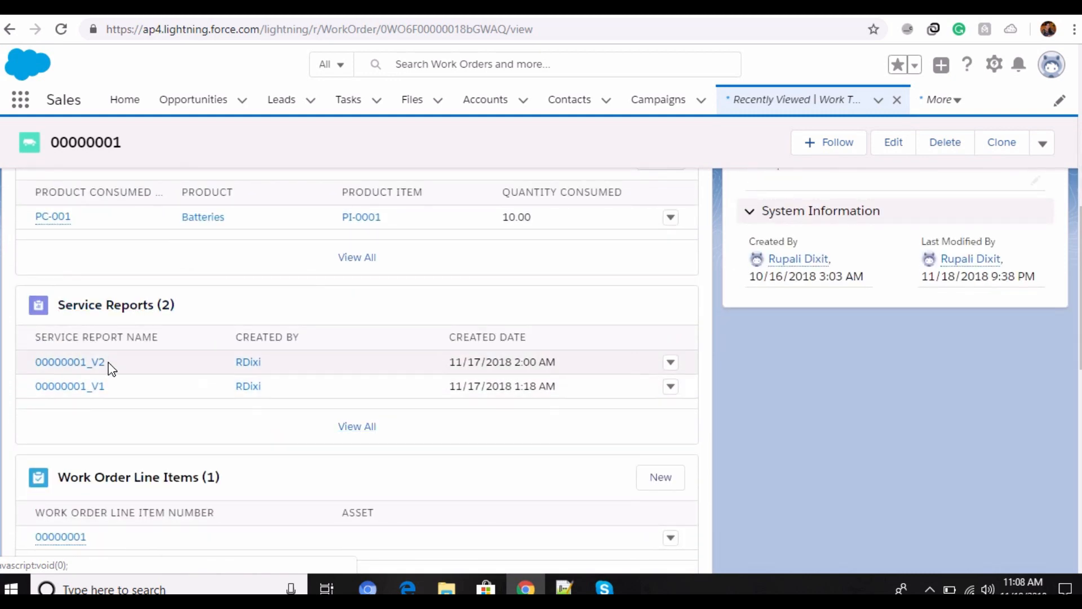
scroll(109, 368, "up", 1)
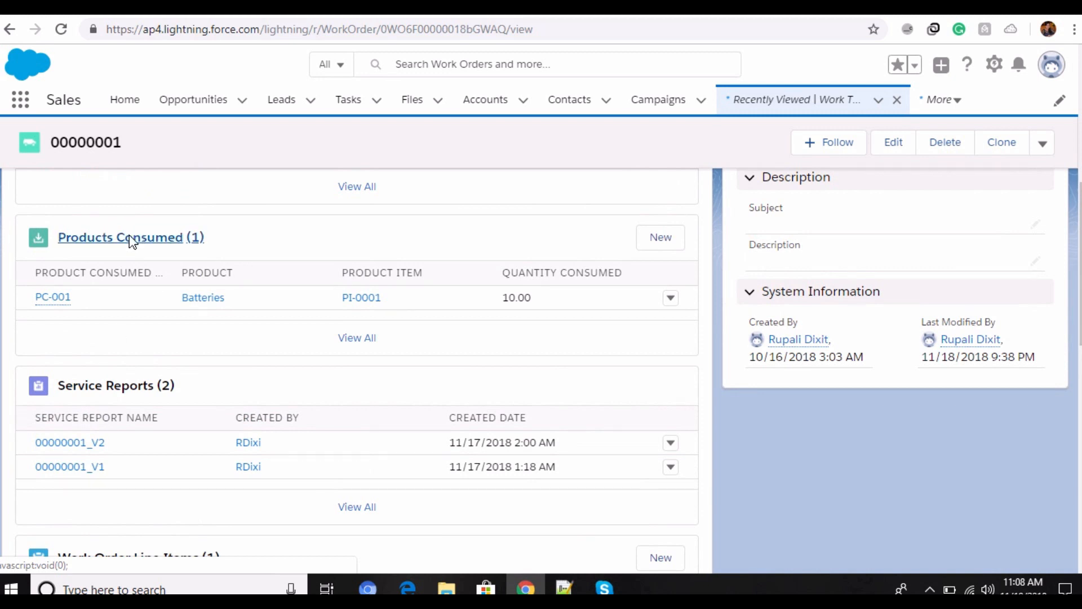
scroll(115, 356, "down", 4)
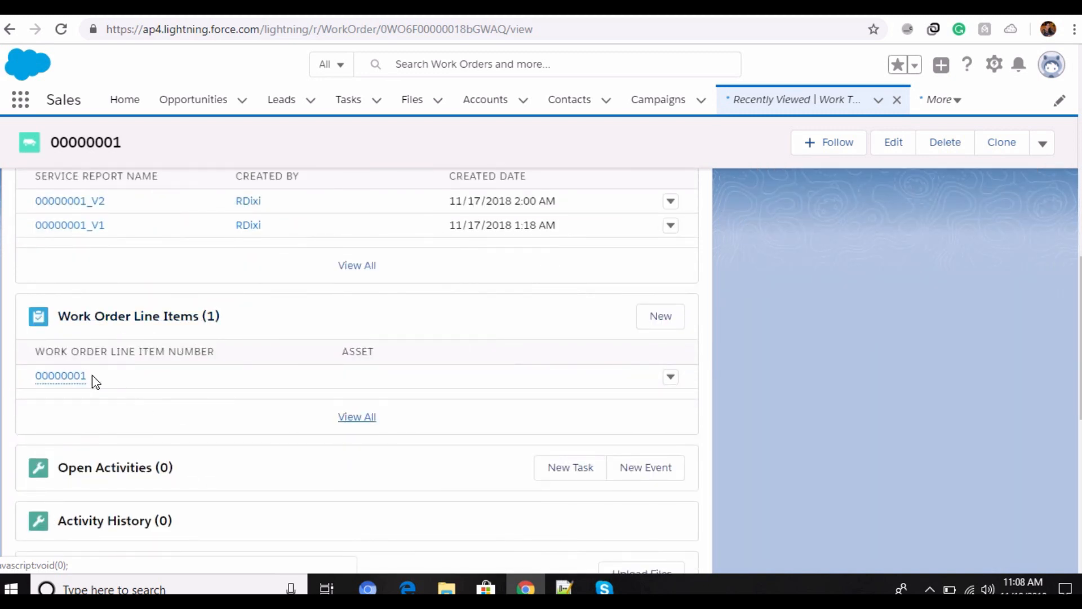
Step: Open the work order line item for editing and check its Status options and Order lookup
mouse_move(65, 379)
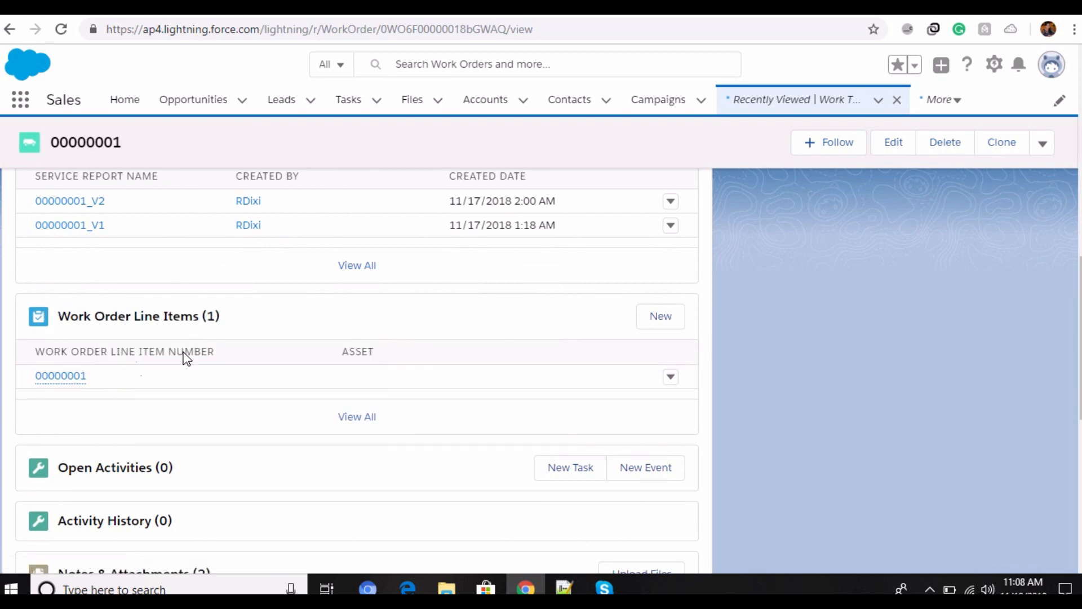
left_click(670, 377)
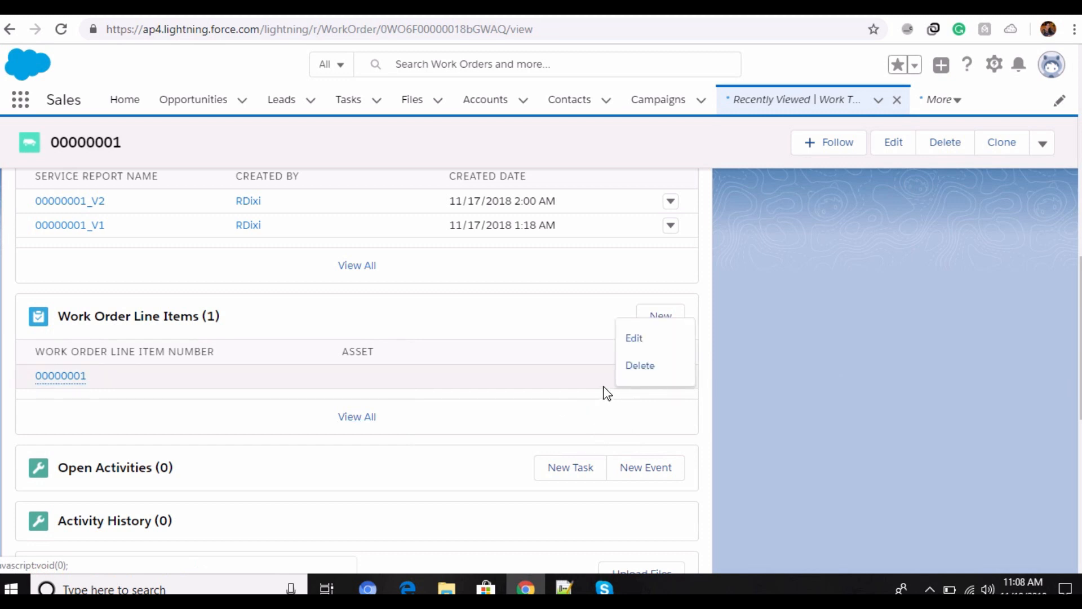
left_click(633, 339)
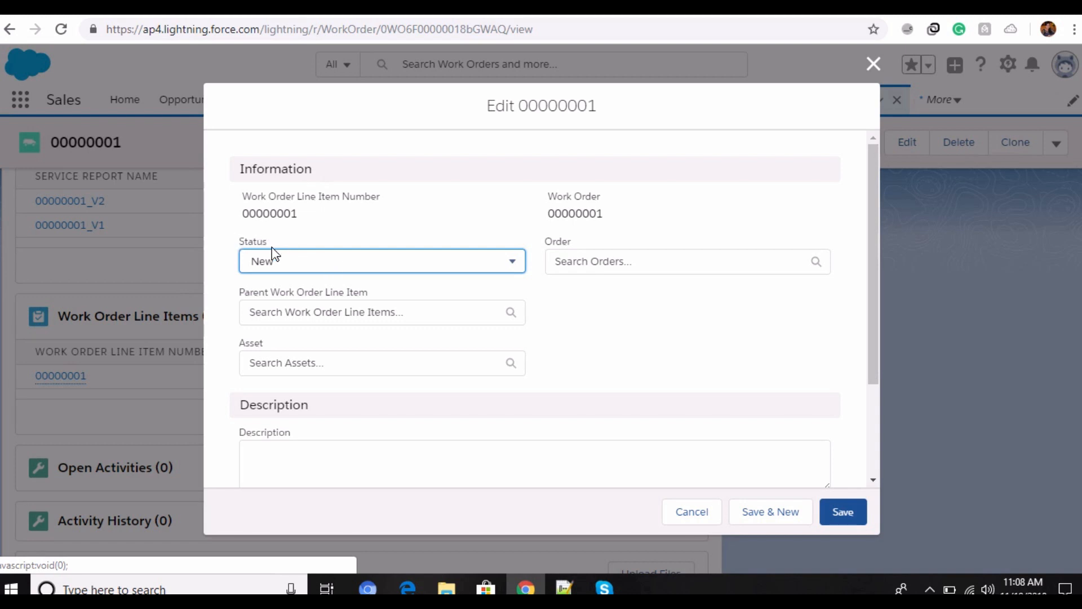
left_click(513, 265)
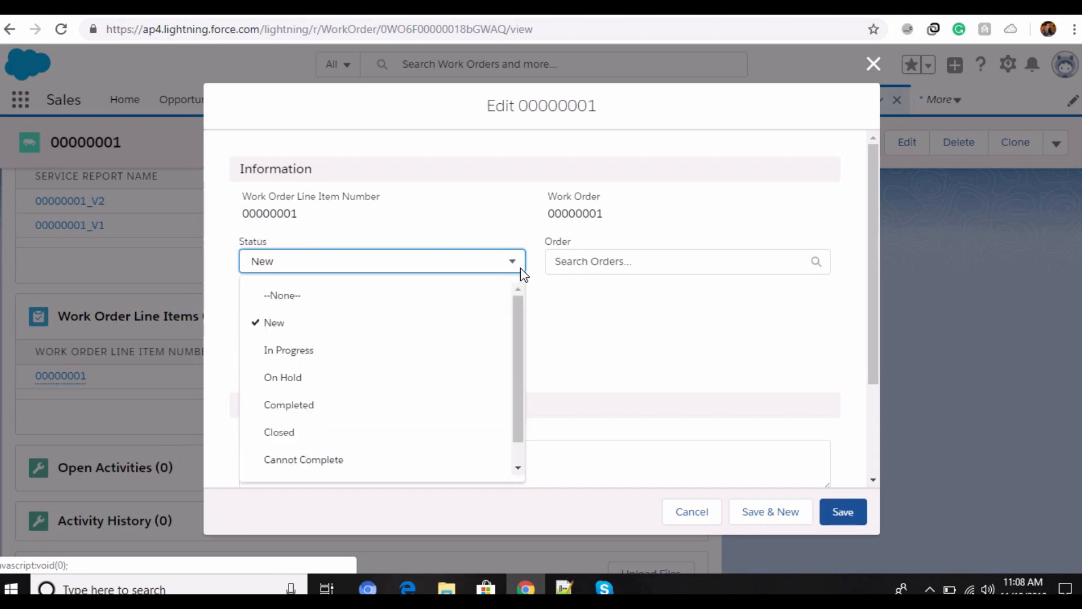
left_click(514, 264)
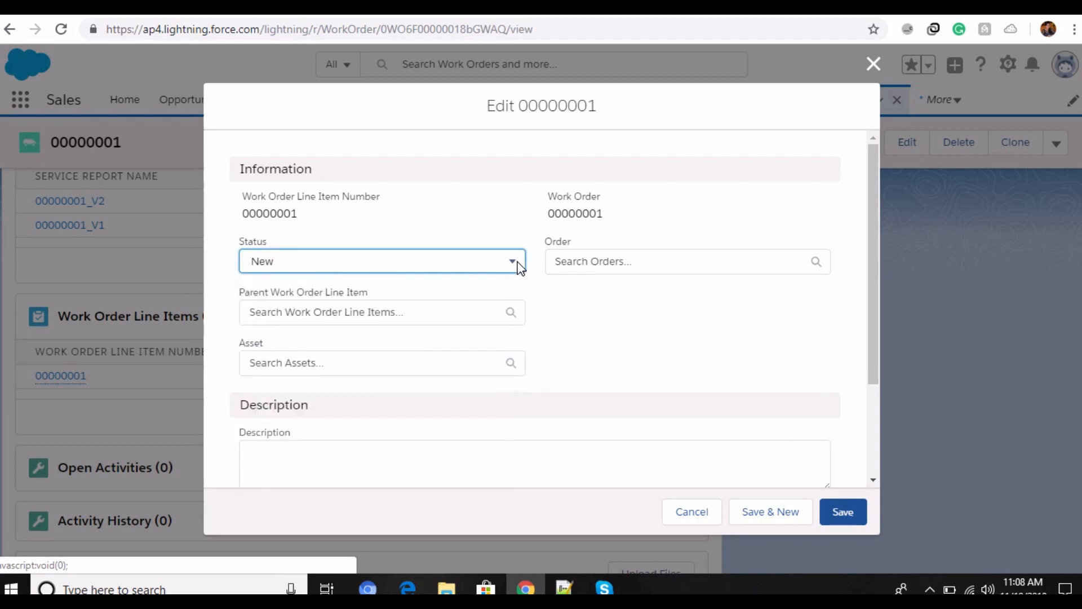
left_click(618, 264)
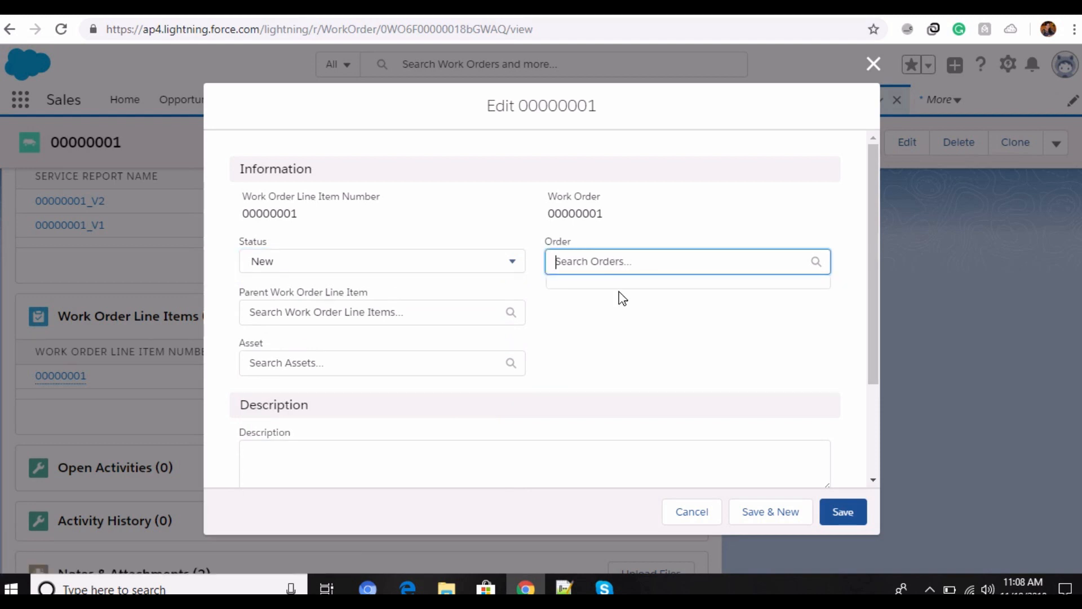
left_click(625, 313)
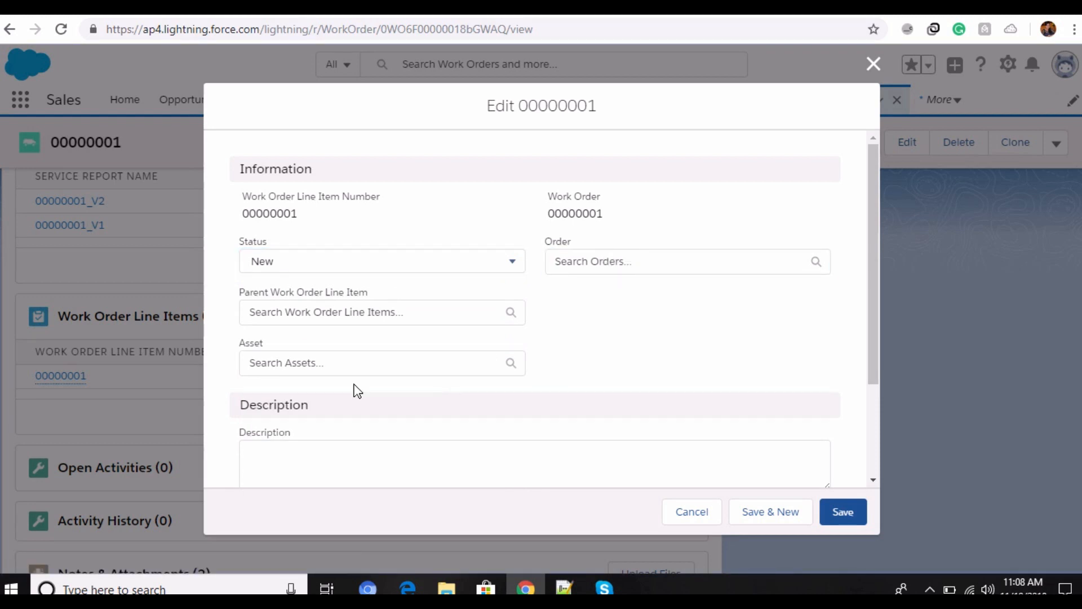
Step: Review the line item's parent, asset, description and system information fields, and save it
scroll(355, 389, "down", 2)
scroll(357, 390, "down", 1)
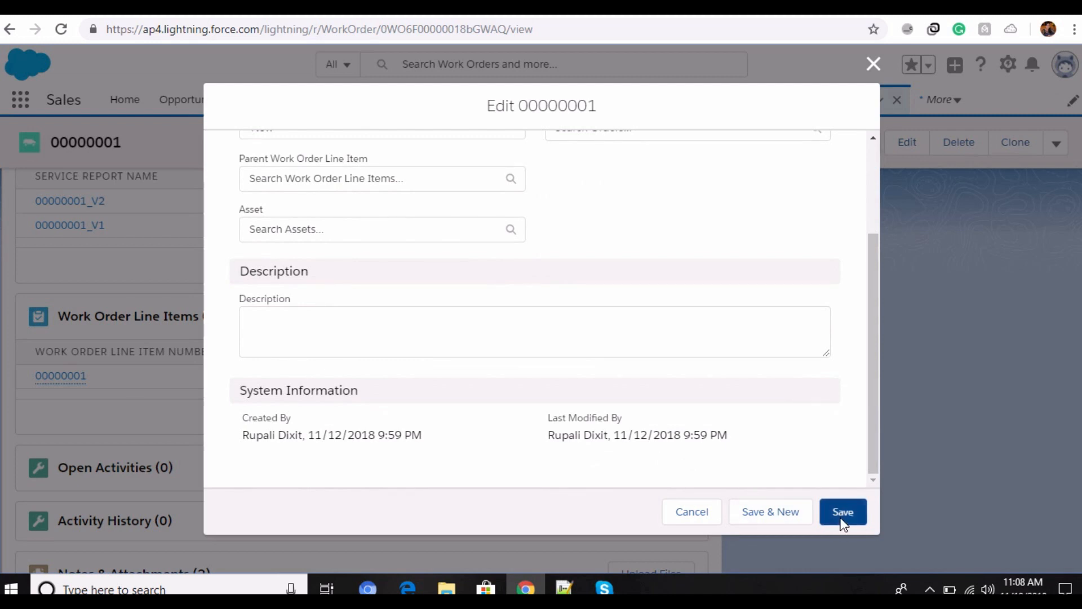
scroll(330, 345, "up", 2)
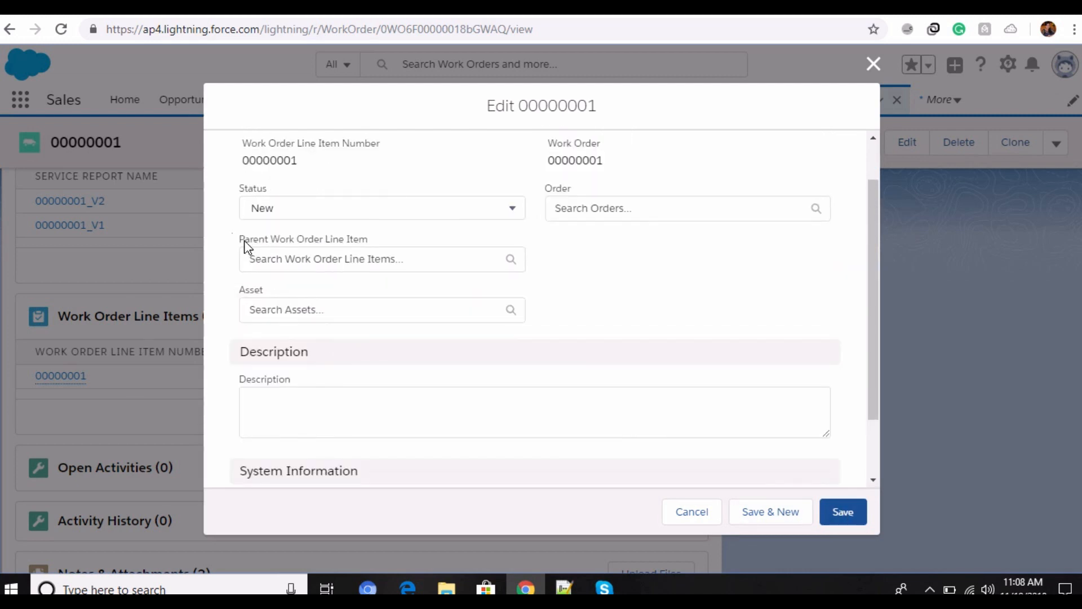
left_click(843, 511)
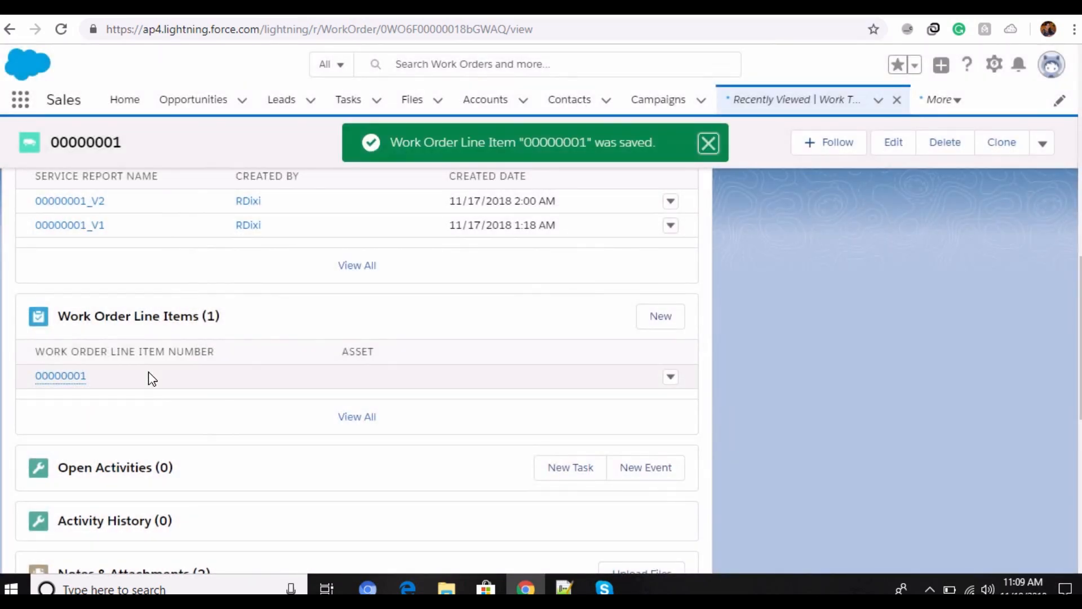
Step: Review the work order's remaining related lists, including activities, notes and attachments, files, child work orders, service appointments and skill requirements
scroll(150, 377, "up", 10)
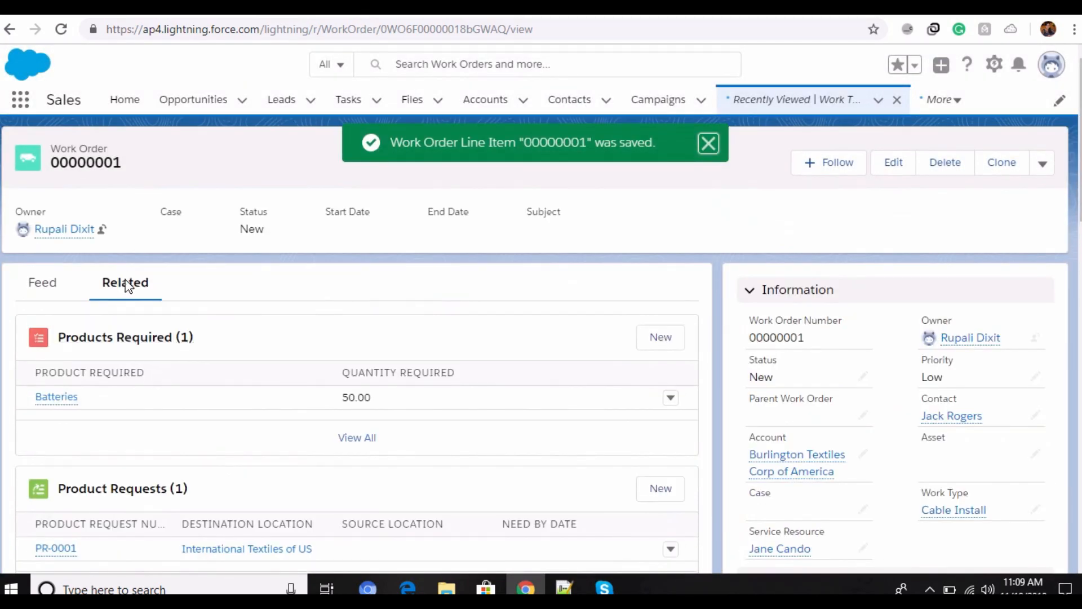
scroll(126, 516, "down", 20)
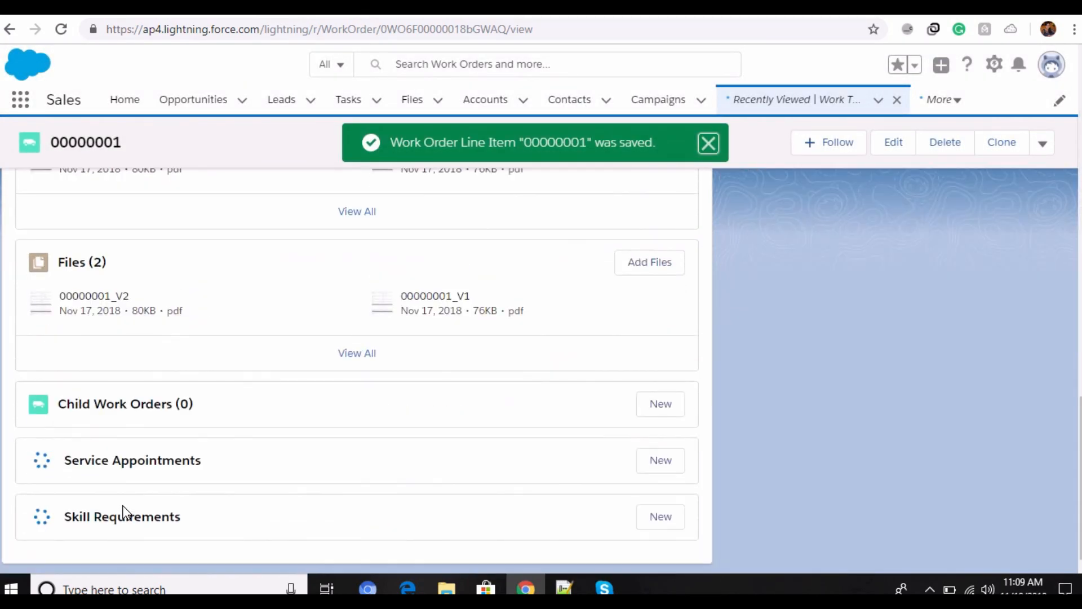
scroll(128, 437, "up", 10)
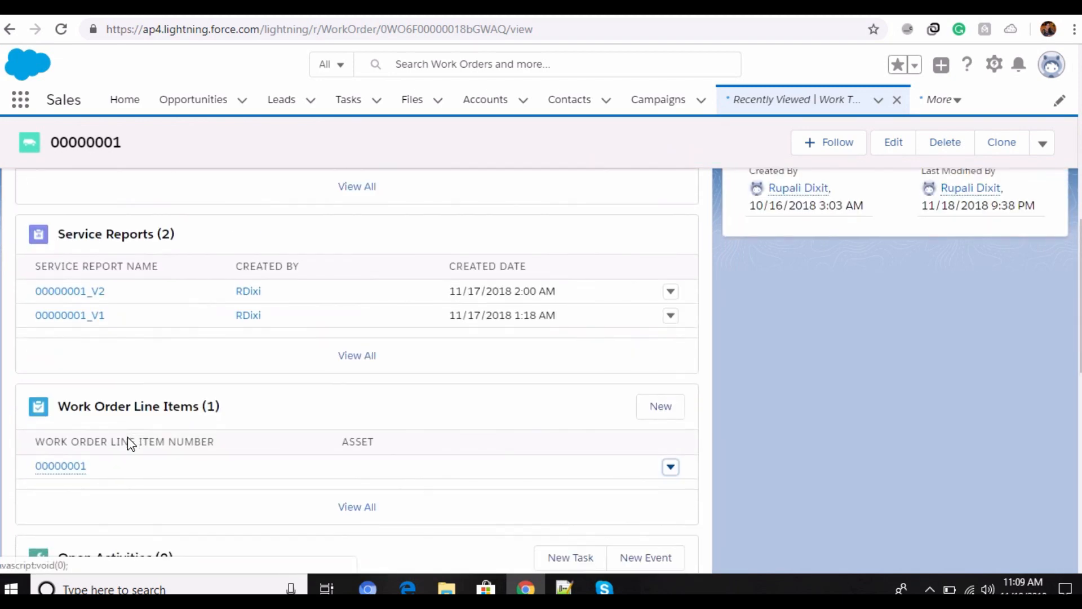
scroll(127, 443, "down", 5)
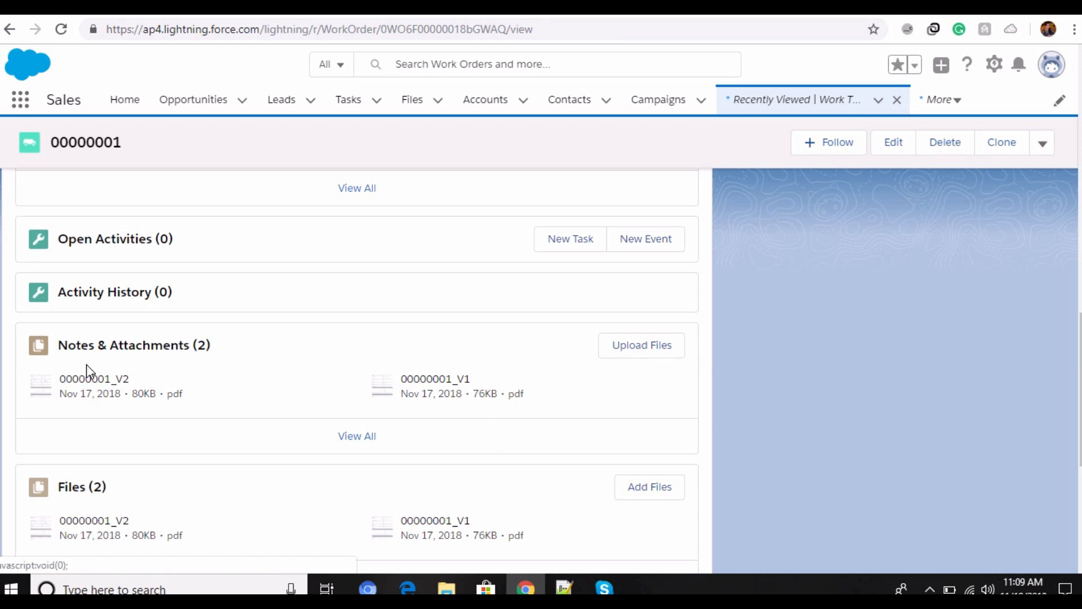
scroll(86, 364, "up", 10)
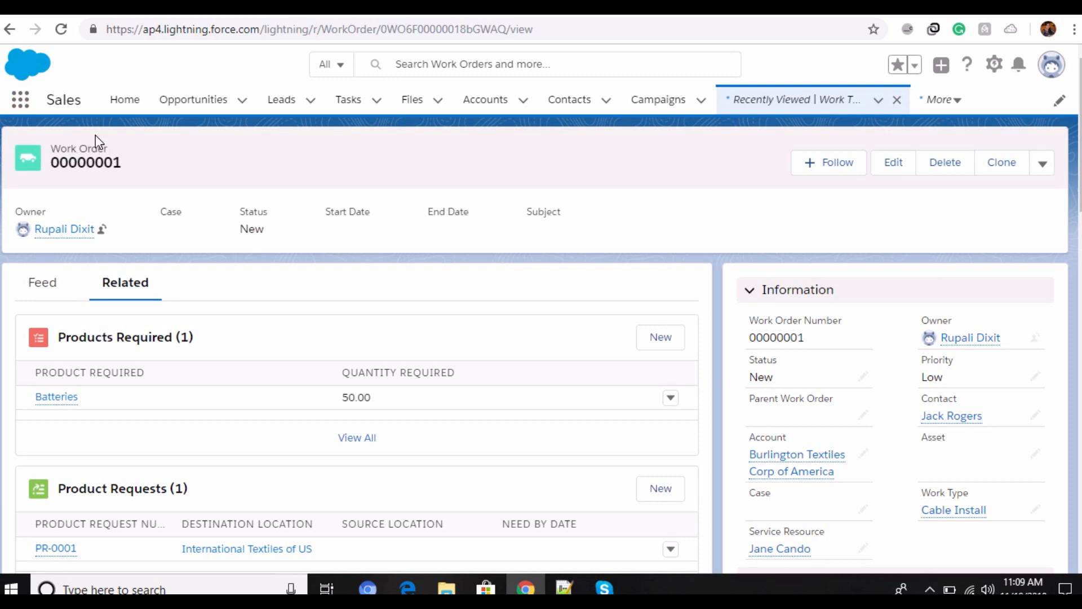
Step: Search the App Launcher for "service res", go to Service Resources and open the technician's record
left_click(21, 101)
scroll(559, 341, "down", 10)
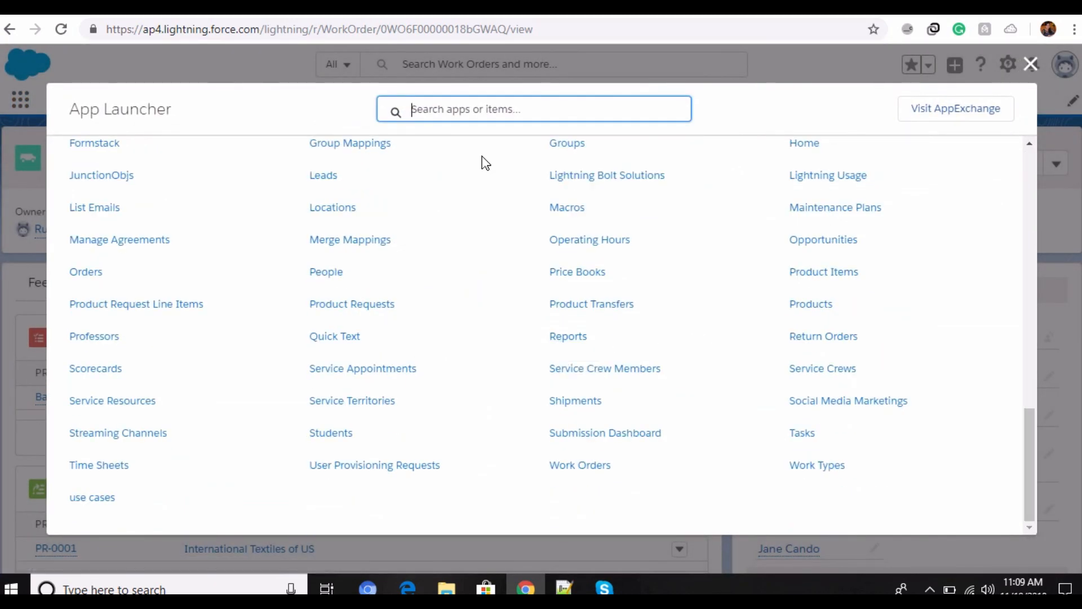
type("service resour")
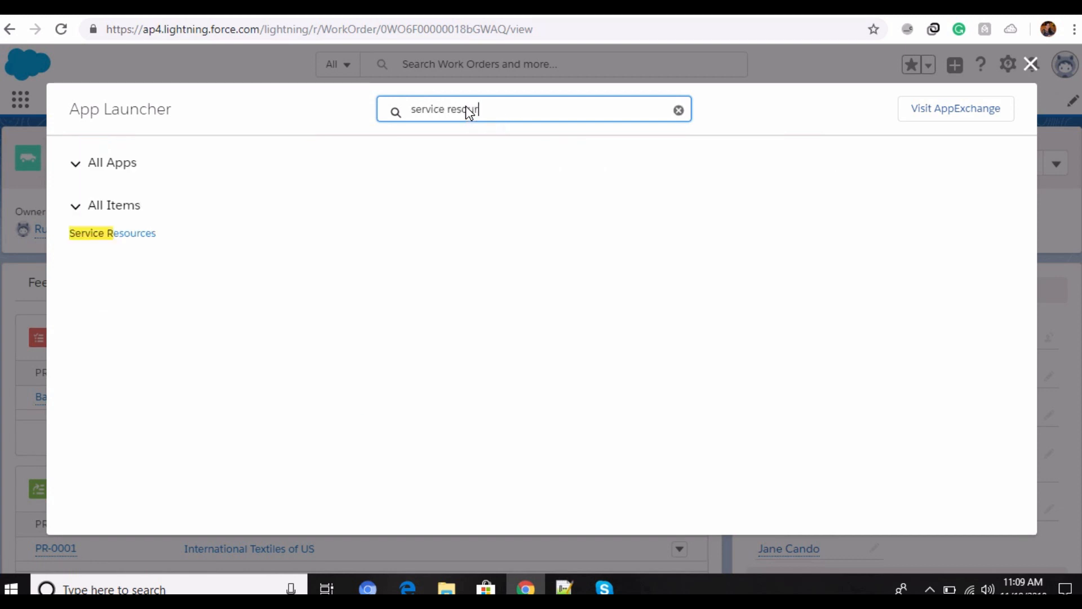
left_click(125, 236)
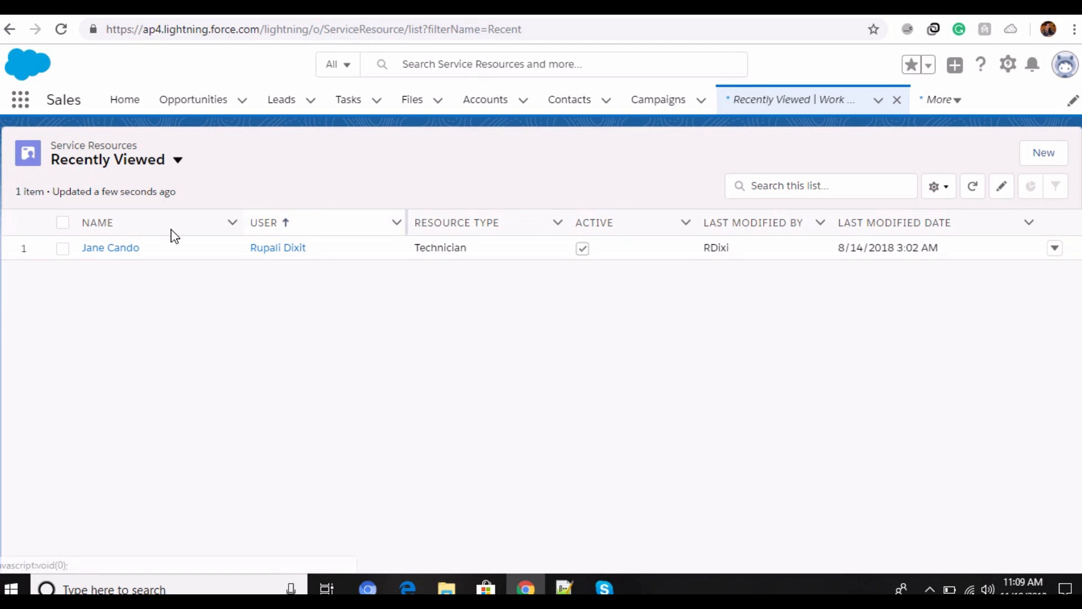
left_click(112, 248)
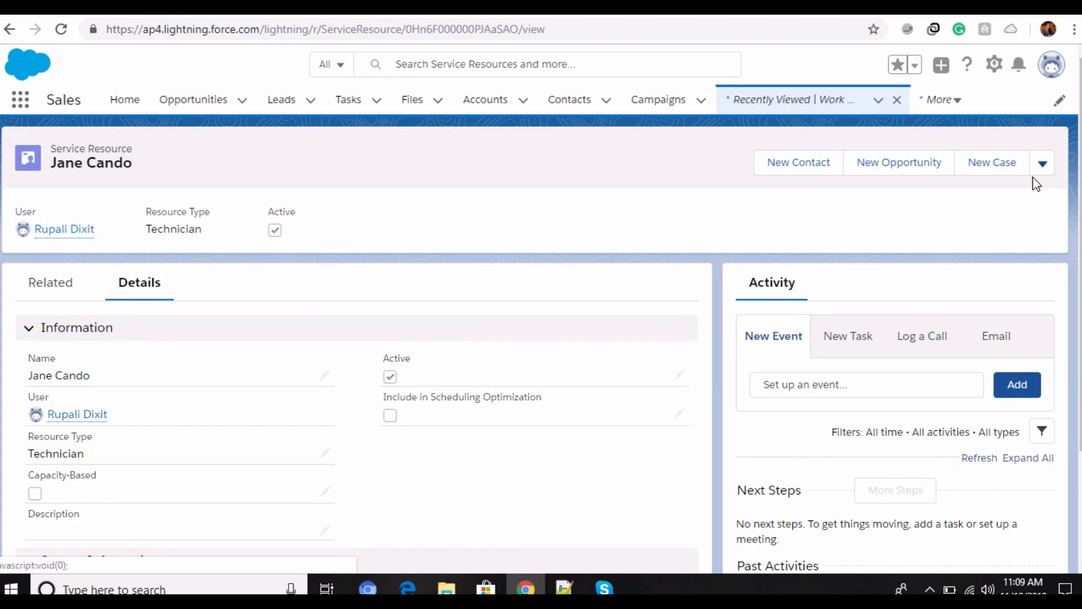
Step: Open the technician's service resource record for editing and check the Resource Type options
left_click(1042, 169)
left_click(997, 227)
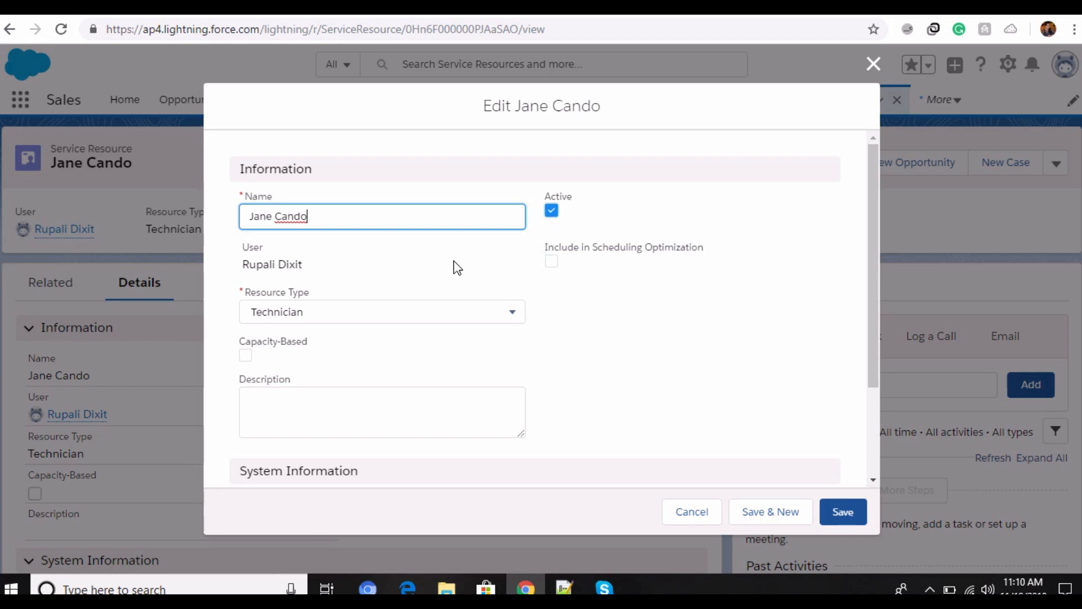
scroll(454, 265, "down", 2)
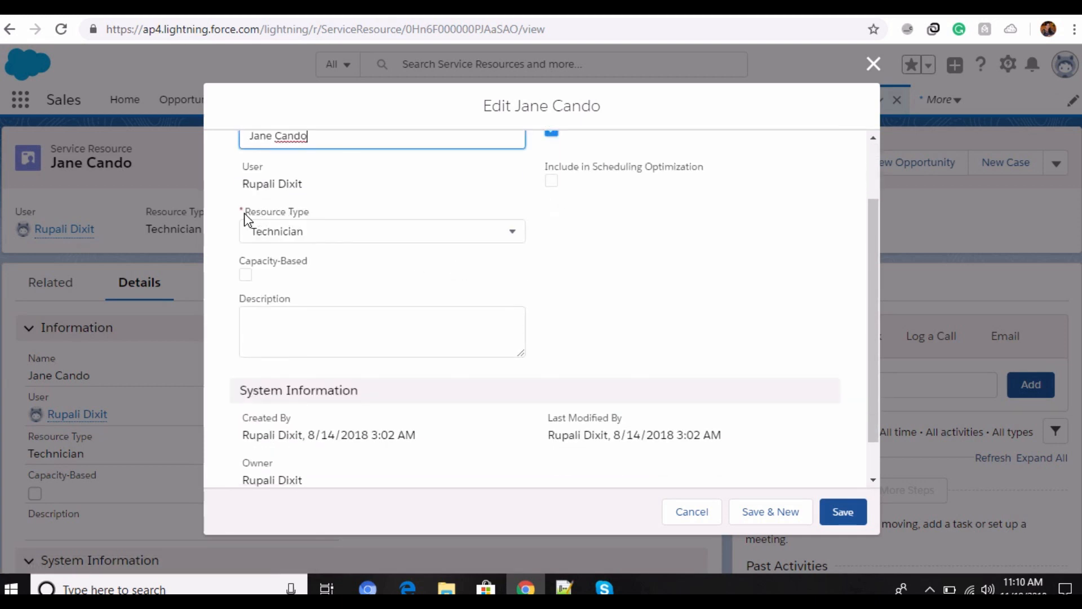
double_click(298, 213)
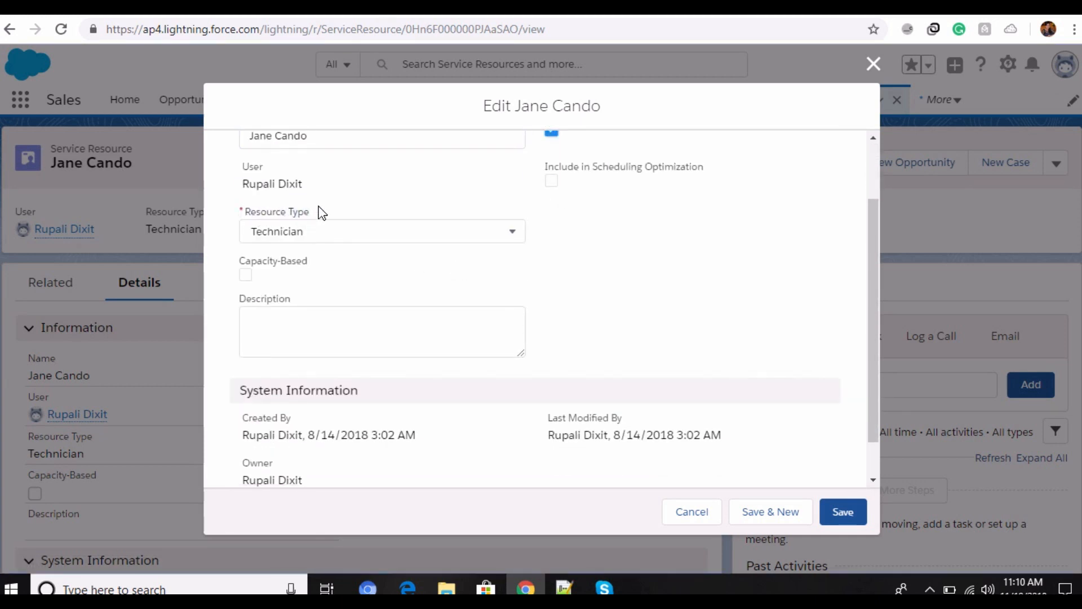
left_click(514, 230)
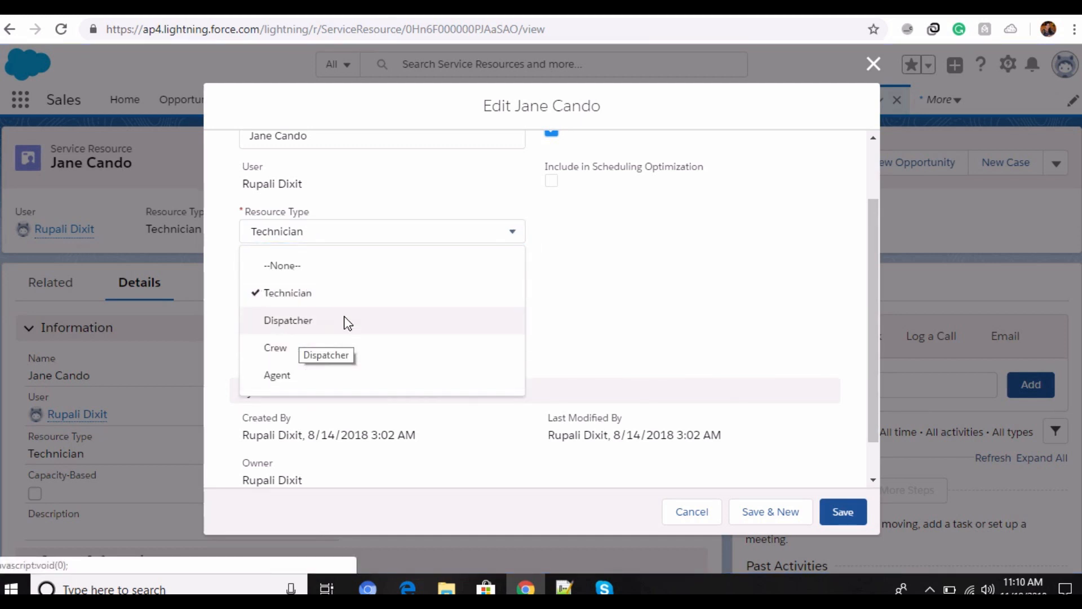
left_click(514, 237)
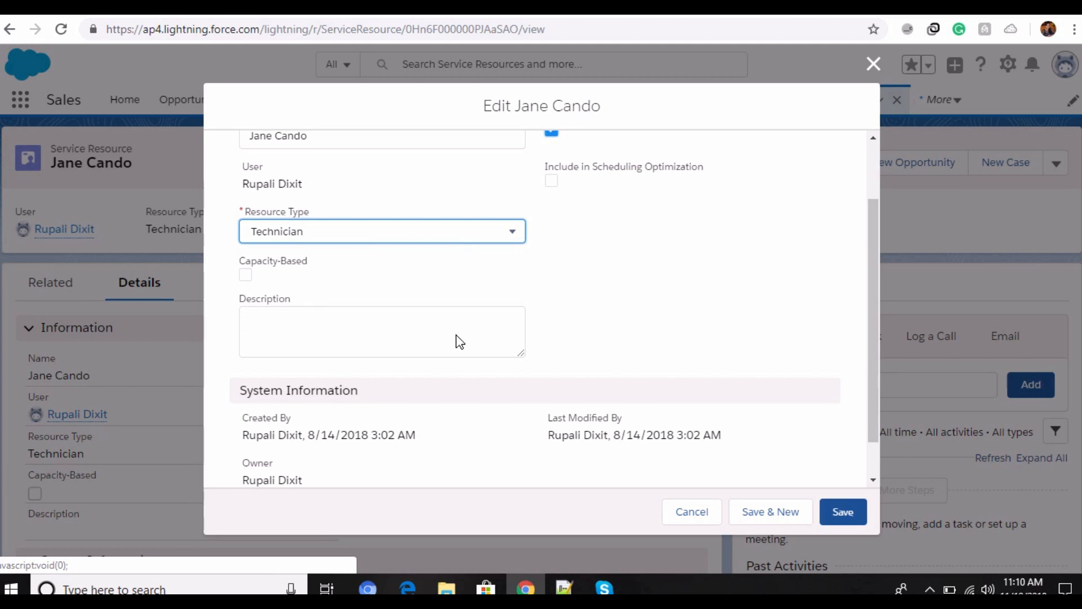
Step: Review the service resource's Description and System Information fields, and save the record
scroll(457, 341, "down", 1)
left_click(327, 280)
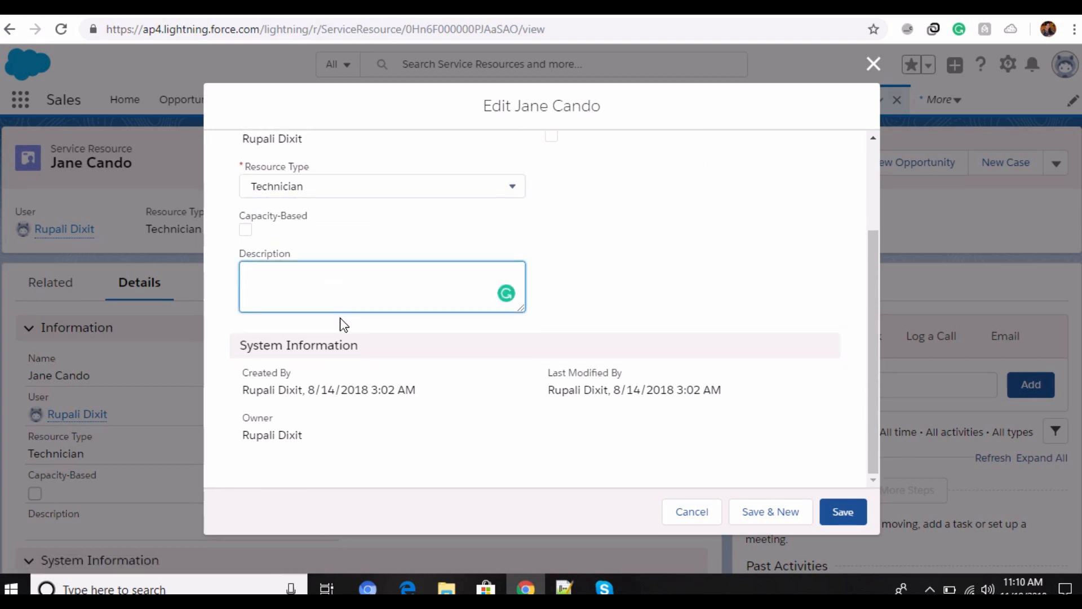
left_click(695, 229)
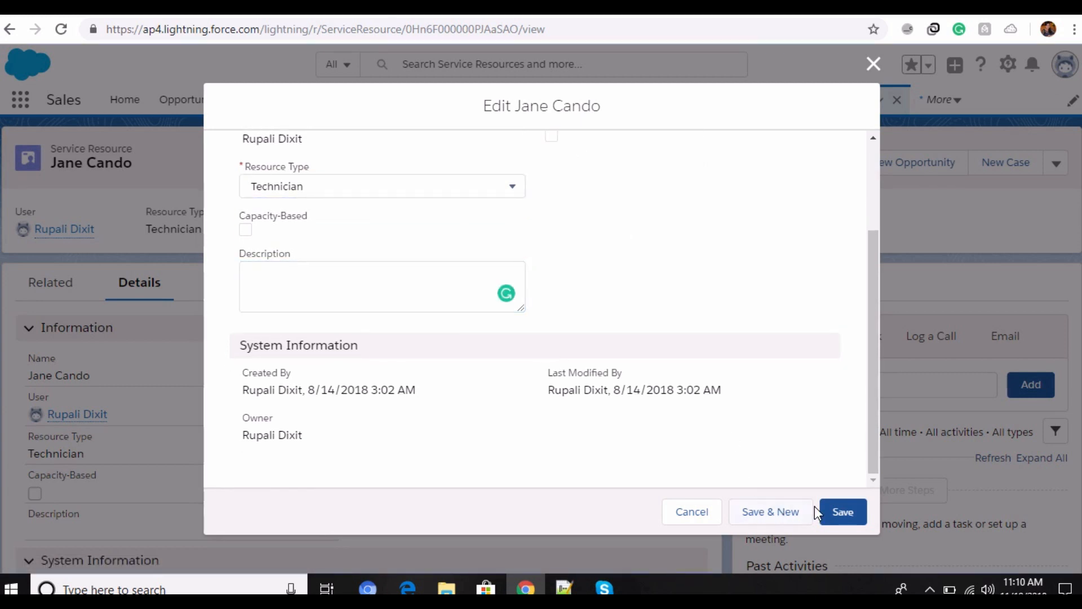
left_click(837, 512)
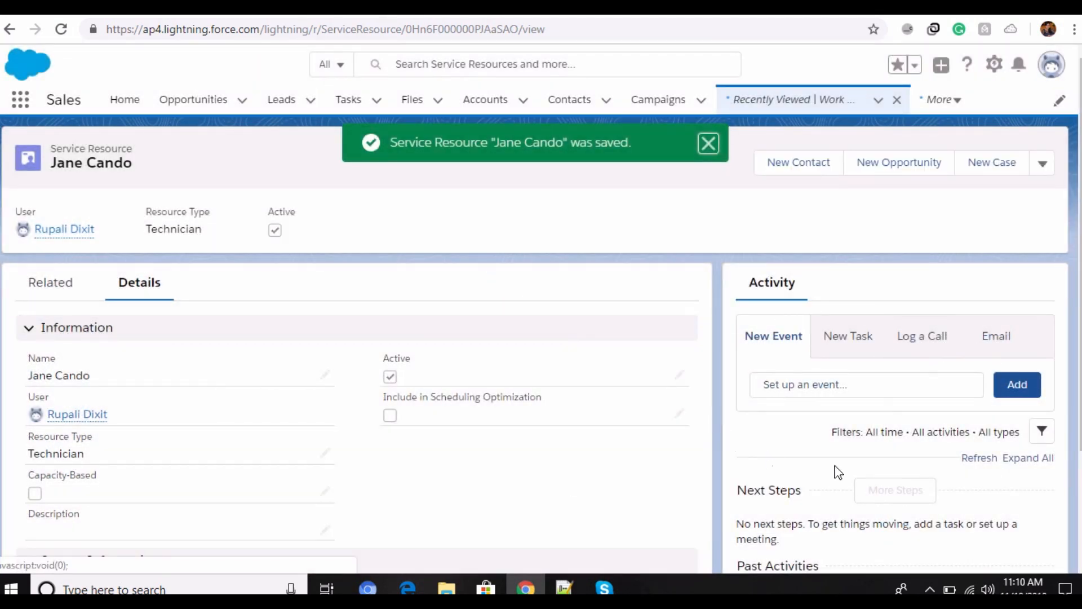
Step: Open the assigned resource for service appointment SA-0001 from the related records, review its travel time fields, and cancel
left_click(44, 284)
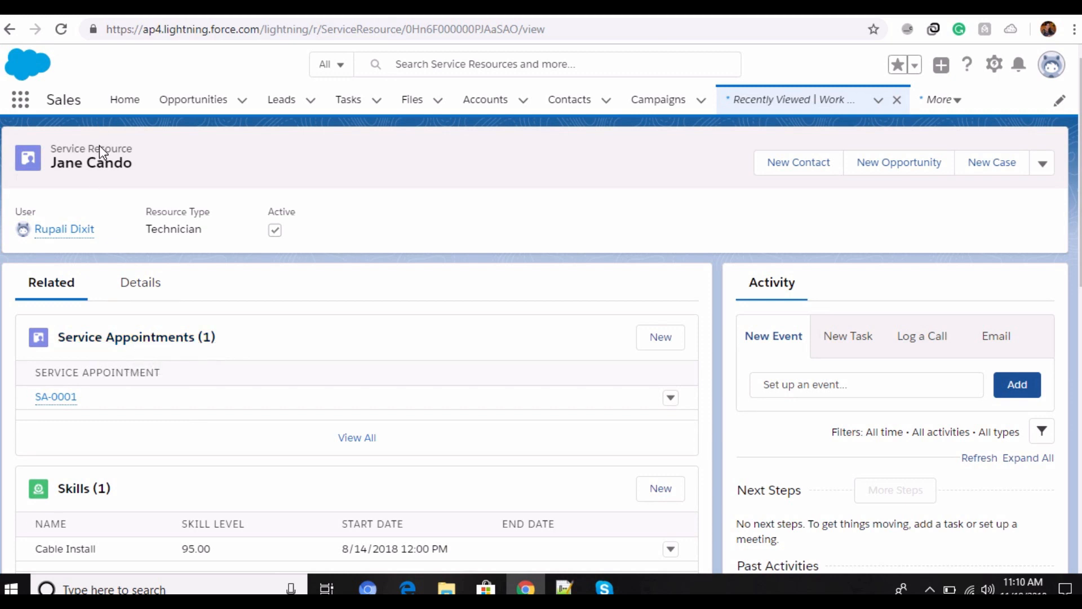
left_click(669, 401)
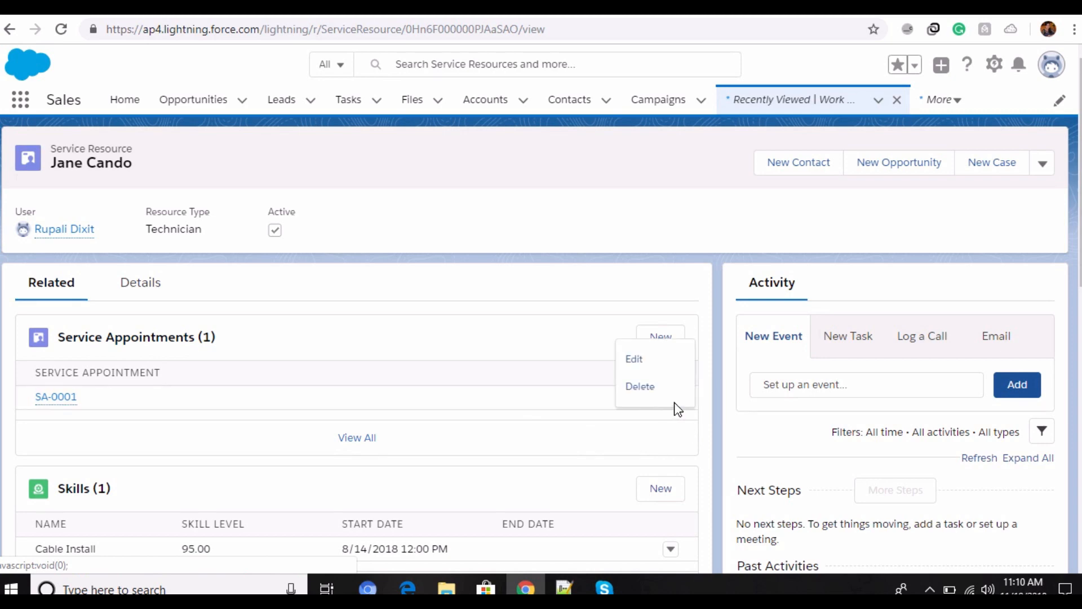
left_click(649, 356)
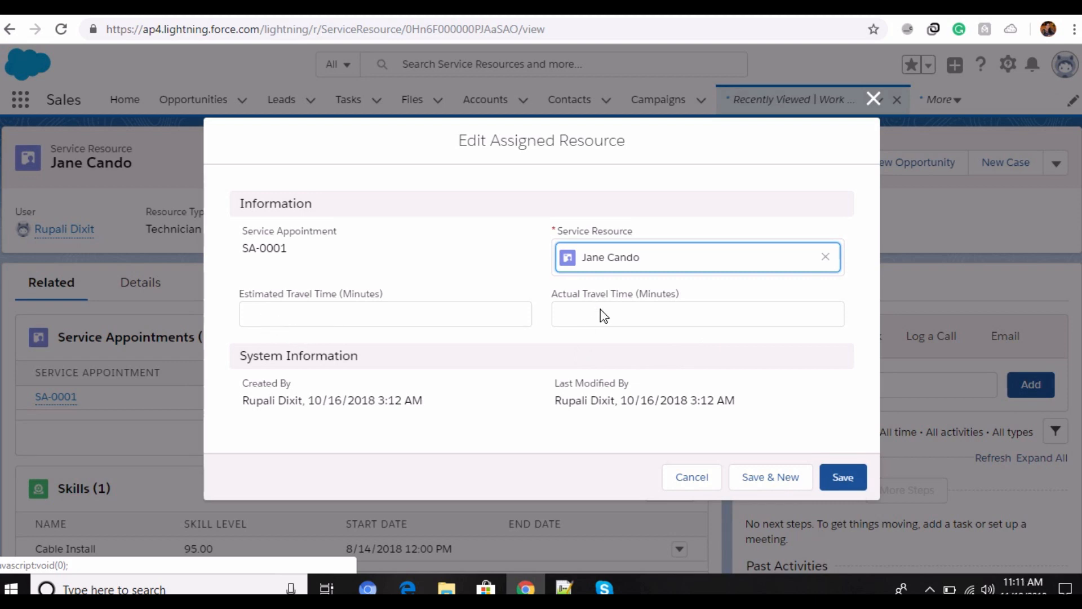
left_click(693, 479)
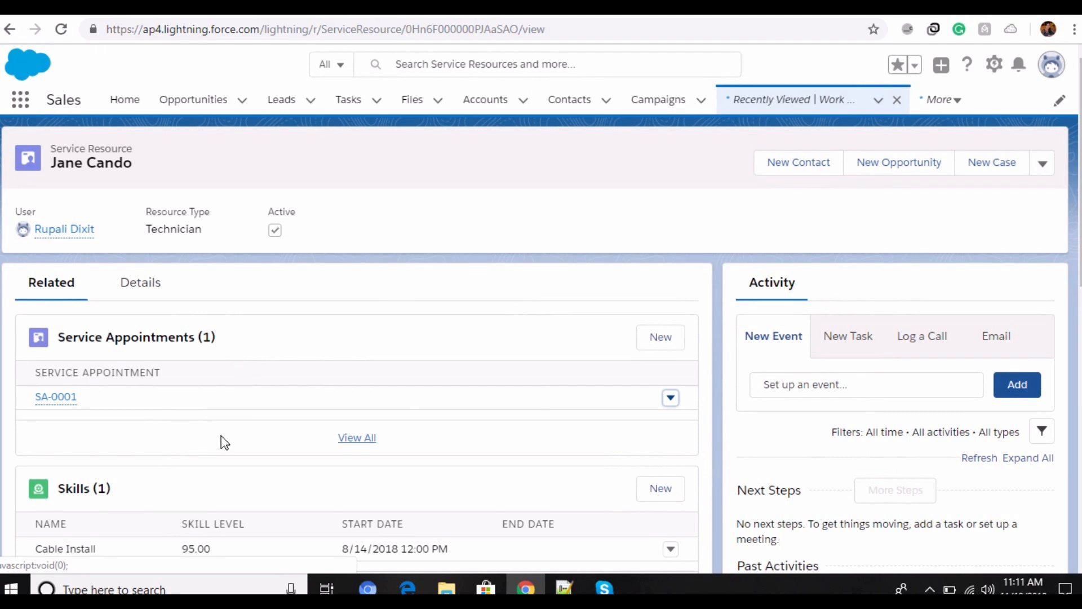
Step: Open the technician's Cable Install skill for editing, review its skill level and start and end dates, and save it
scroll(254, 422, "down", 4)
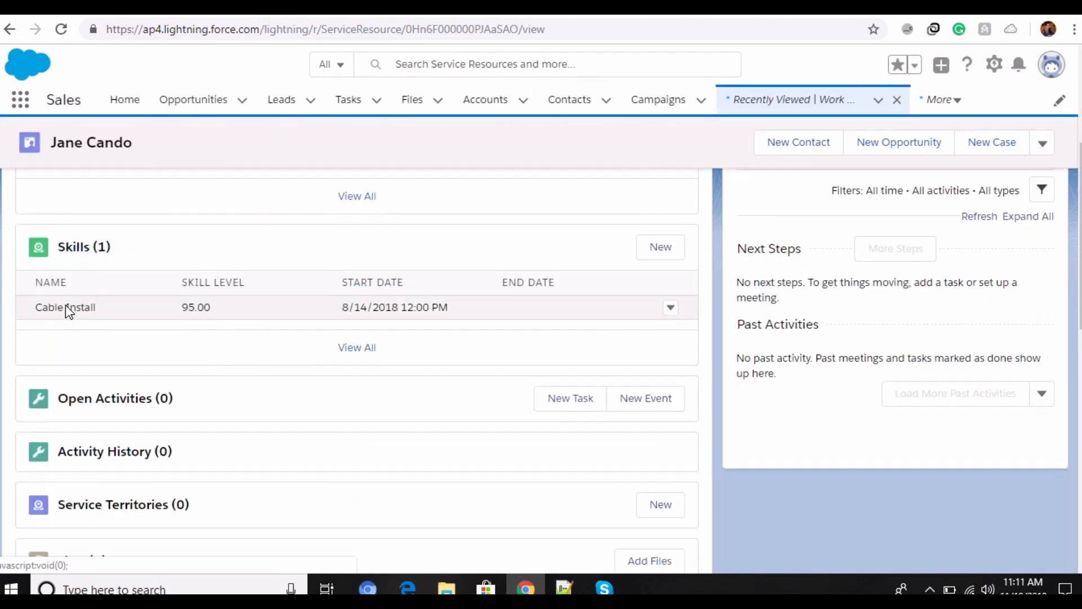
left_click(672, 309)
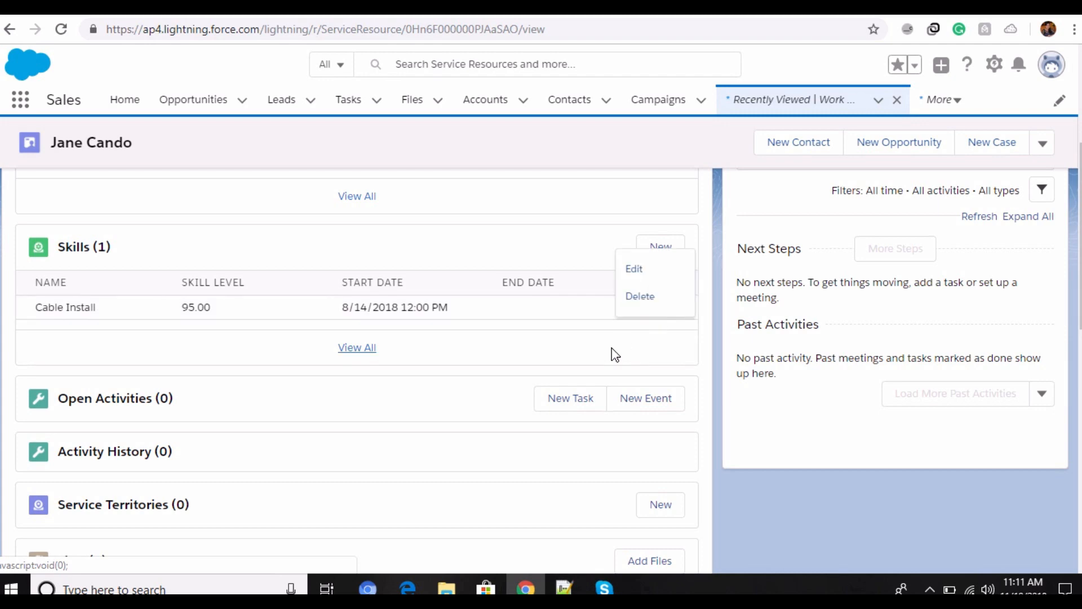
left_click(661, 269)
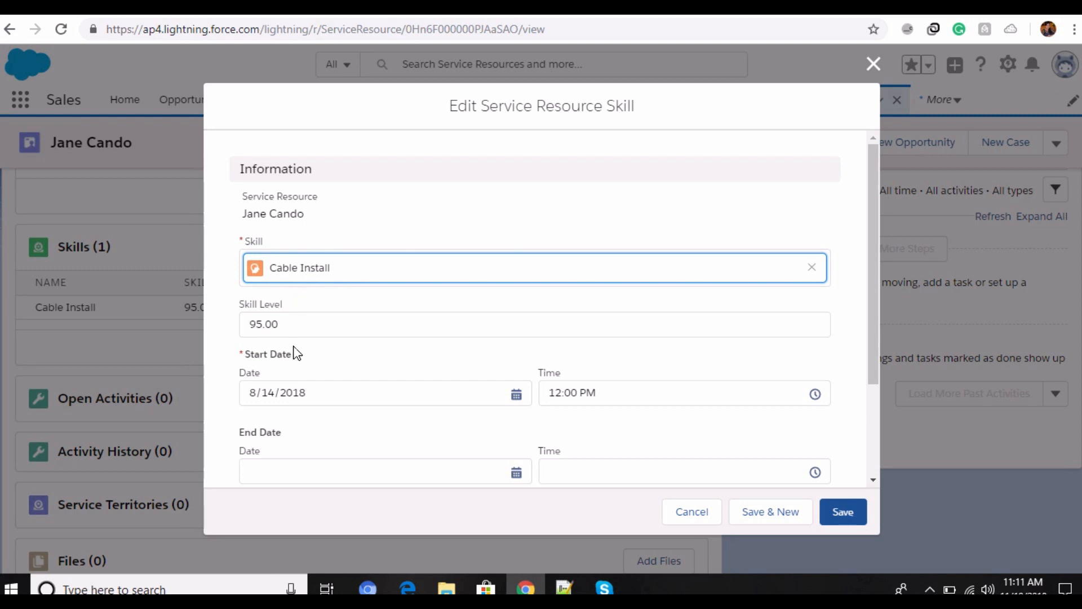
scroll(304, 320, "down", 2)
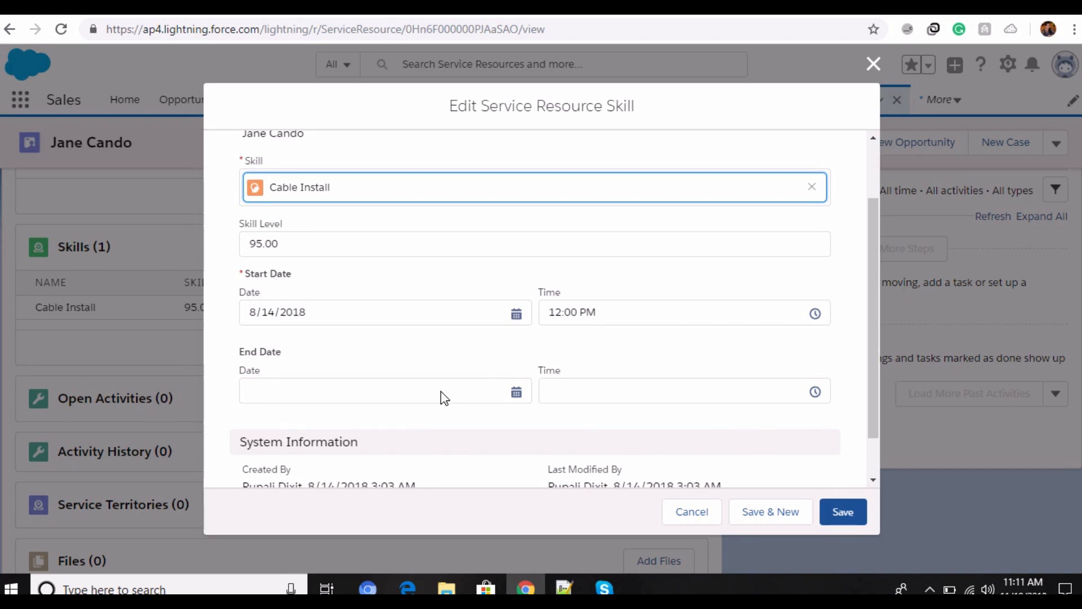
scroll(444, 398, "down", 1)
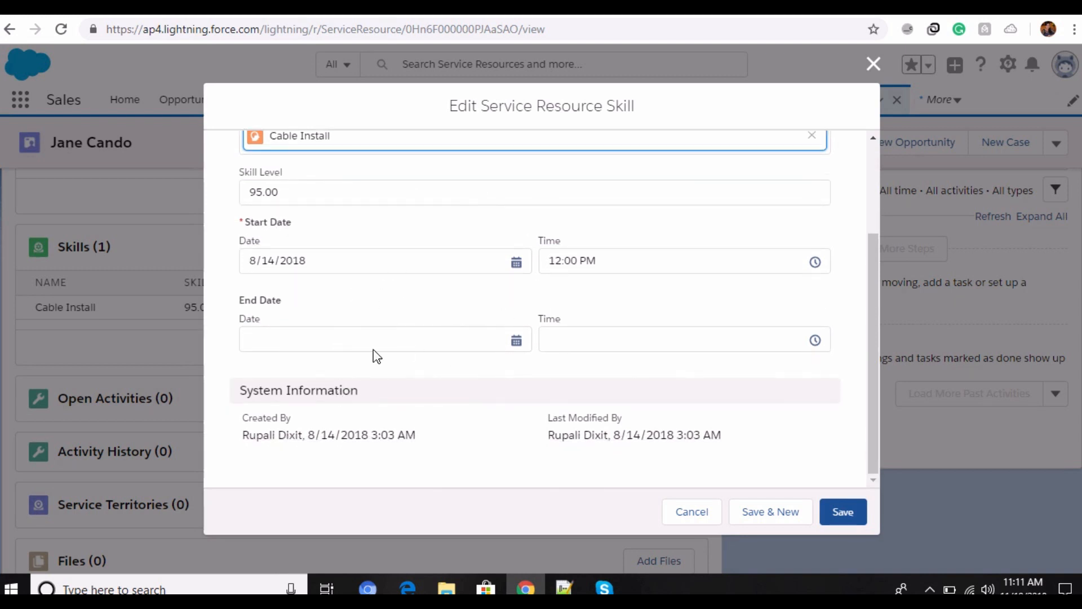
left_click(837, 513)
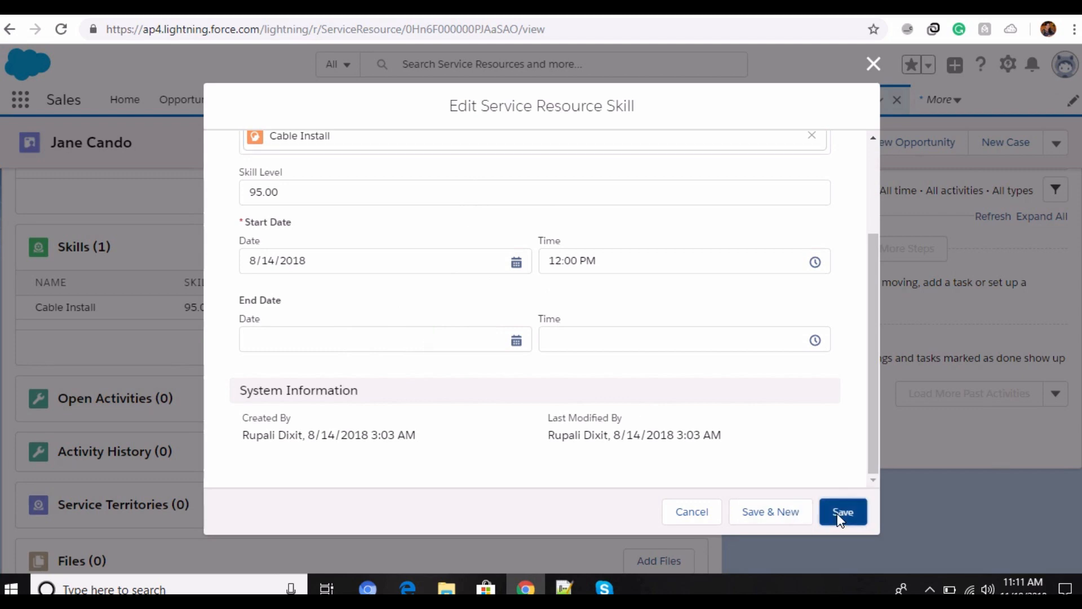
Step: Review the technician's remaining related lists, from activities and service territories through absences, capacities, time sheets, service crews and work orders
scroll(179, 444, "down", 7)
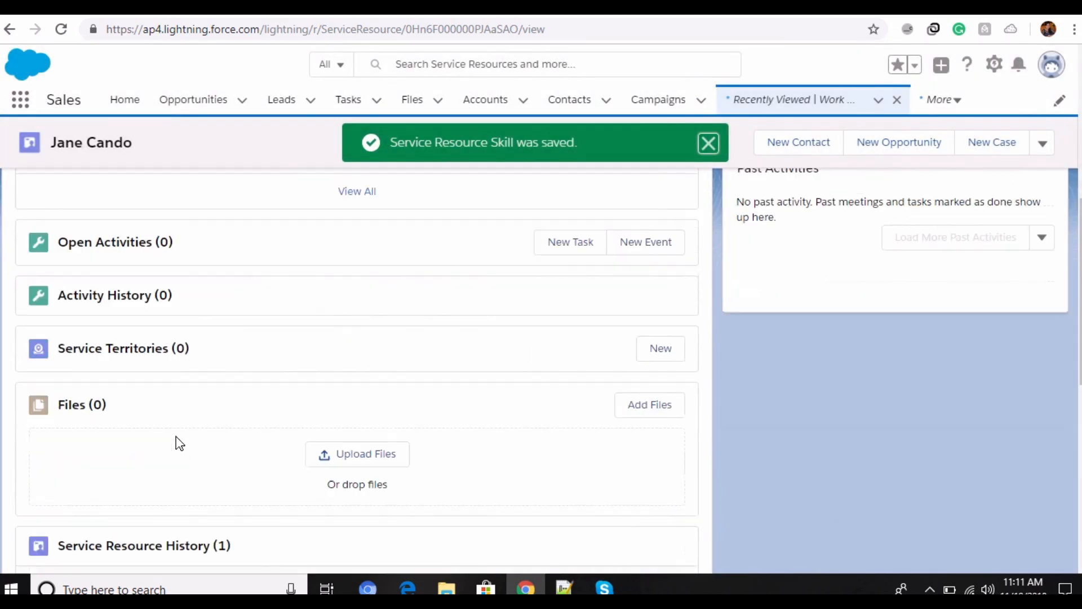
scroll(179, 443, "up", 4)
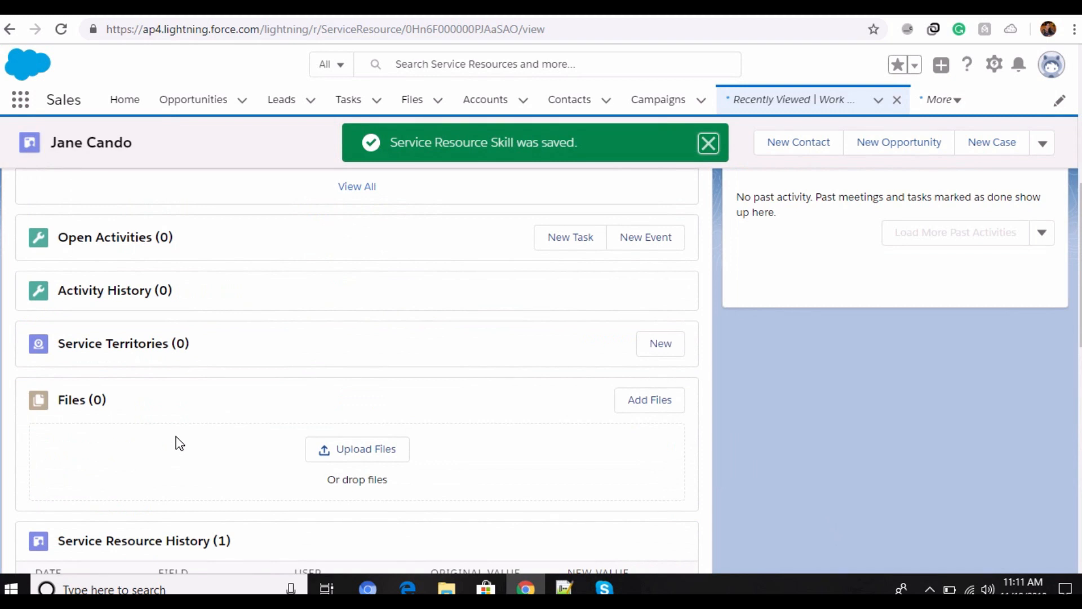
scroll(179, 443, "down", 2)
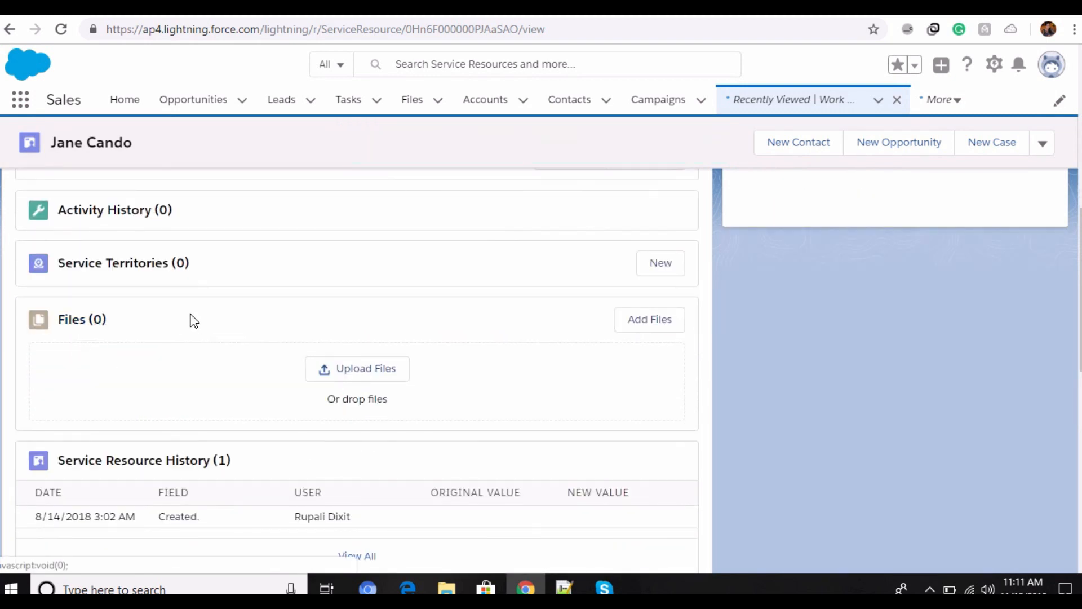
scroll(237, 358, "down", 5)
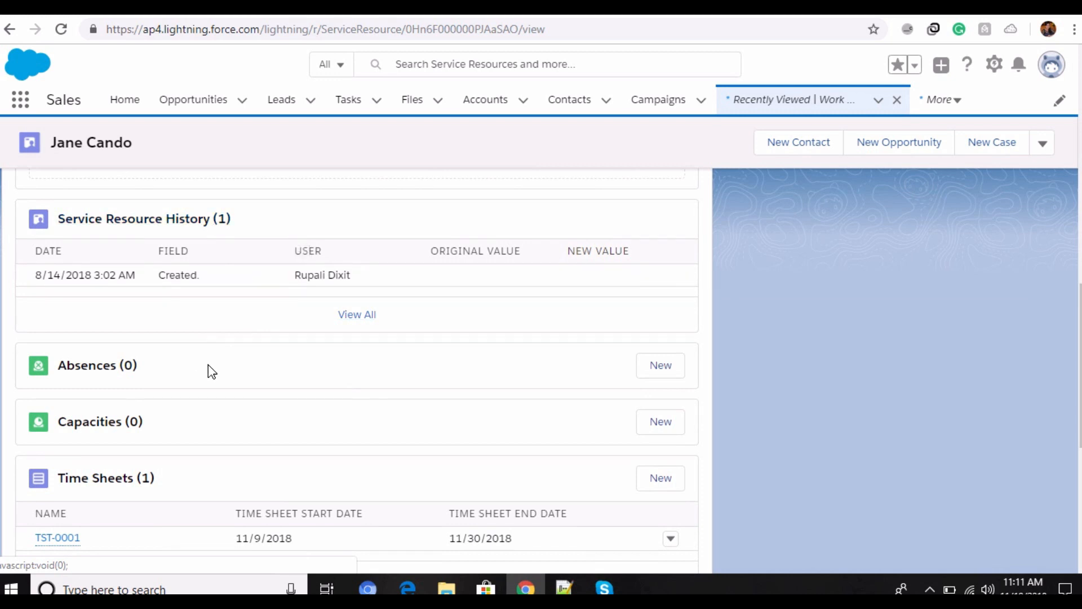
scroll(211, 370, "down", 6)
scroll(203, 344, "up", 2)
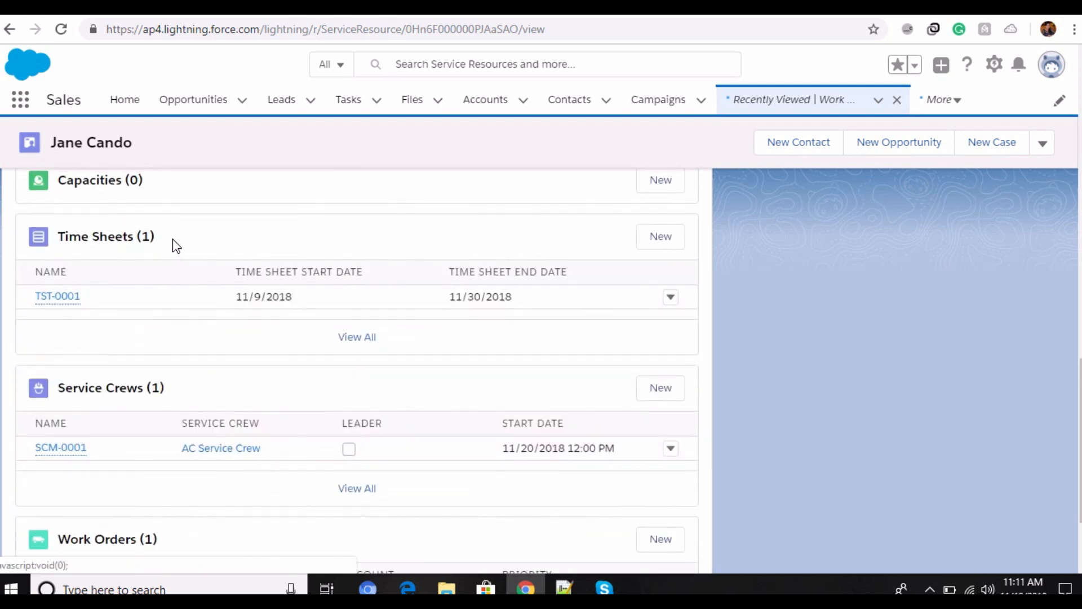
scroll(180, 293, "down", 2)
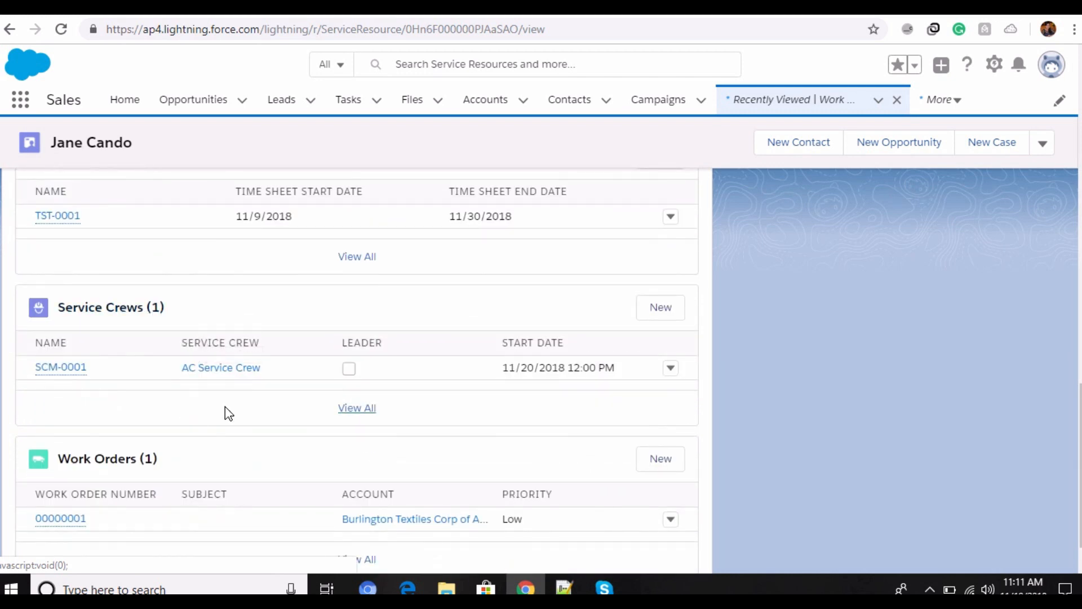
scroll(263, 449, "down", 1)
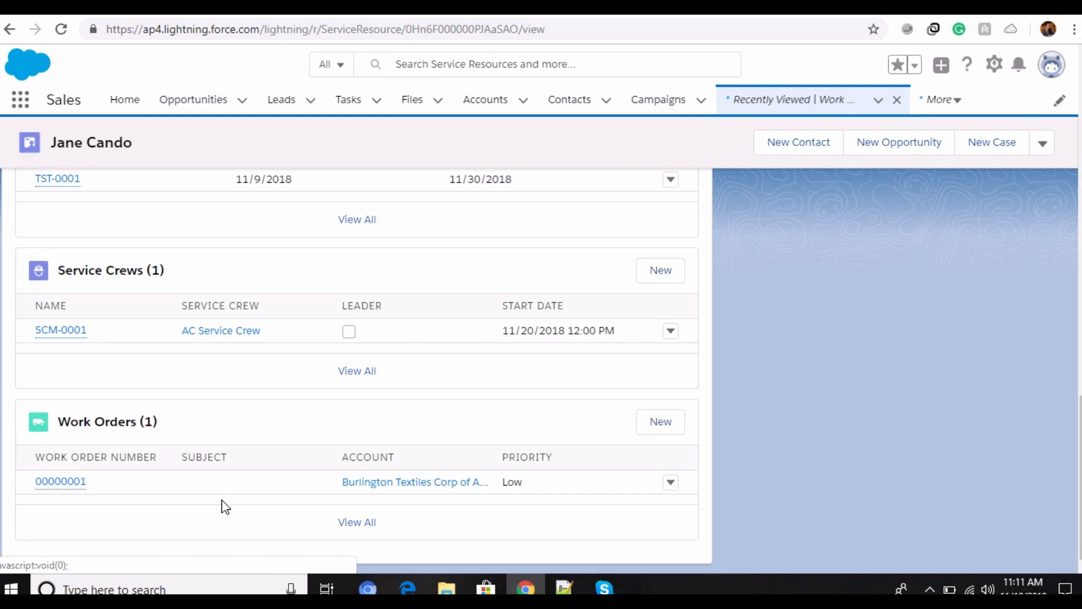
scroll(223, 506, "up", 20)
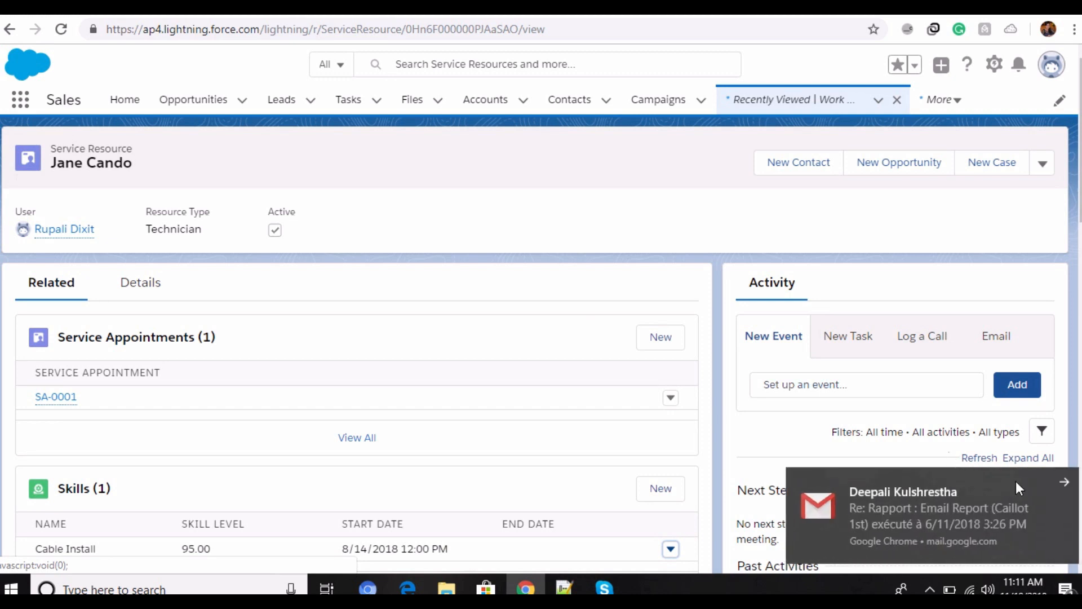
left_click(1064, 483)
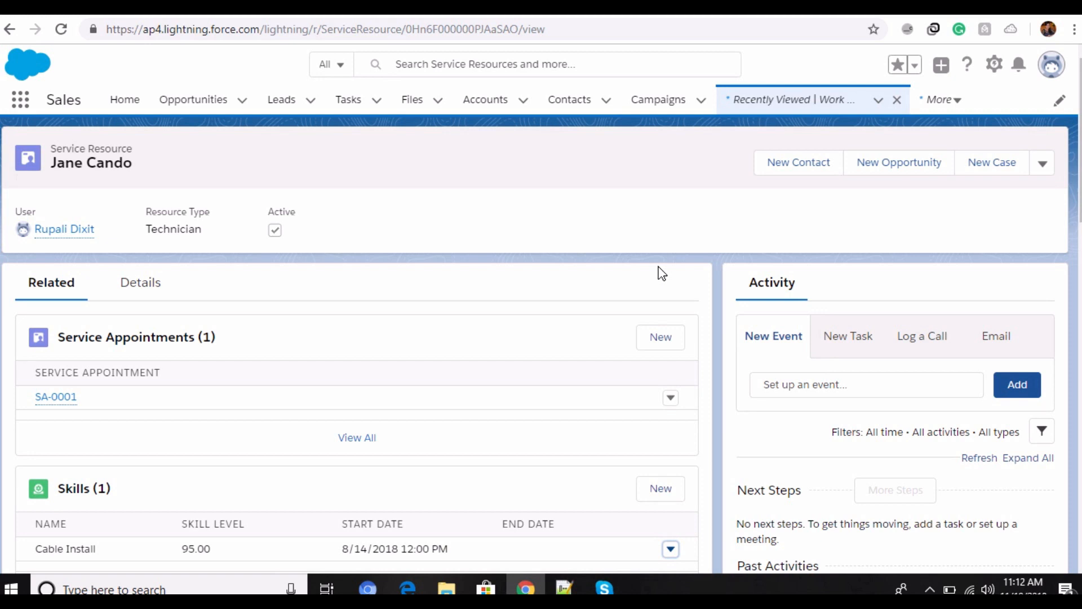
Step: Search the App Launcher for "time sheet", go to Time Sheets and open TST-0001
left_click(20, 106)
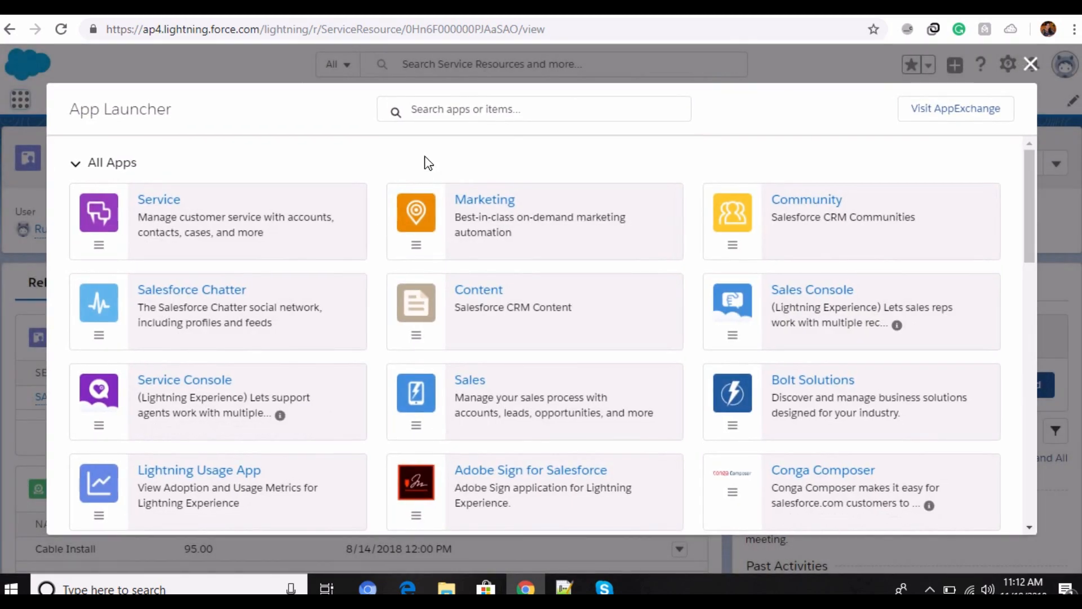
type("time ")
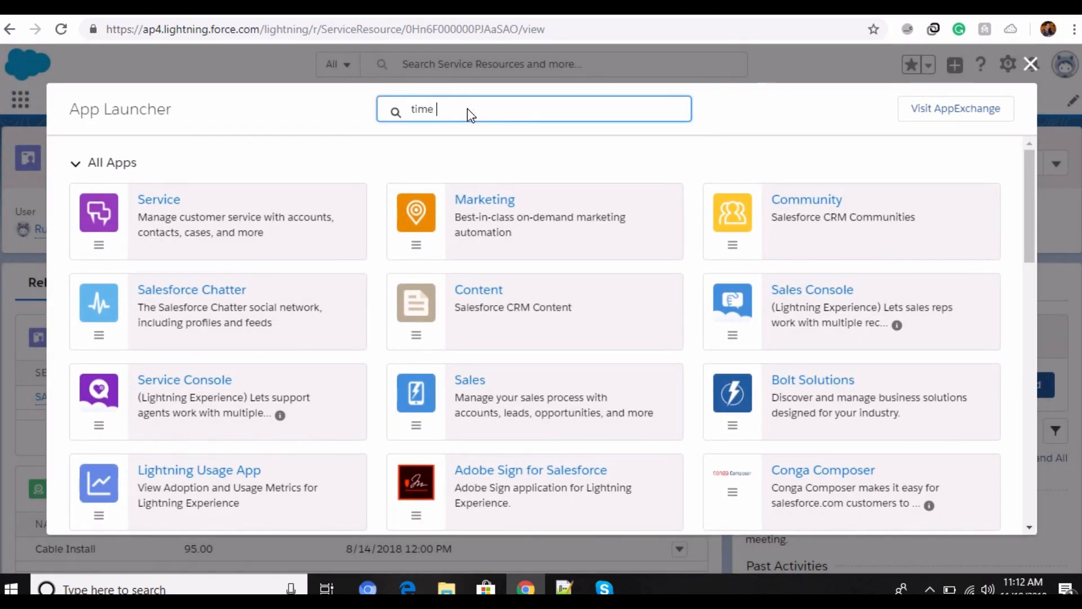
type("sheet")
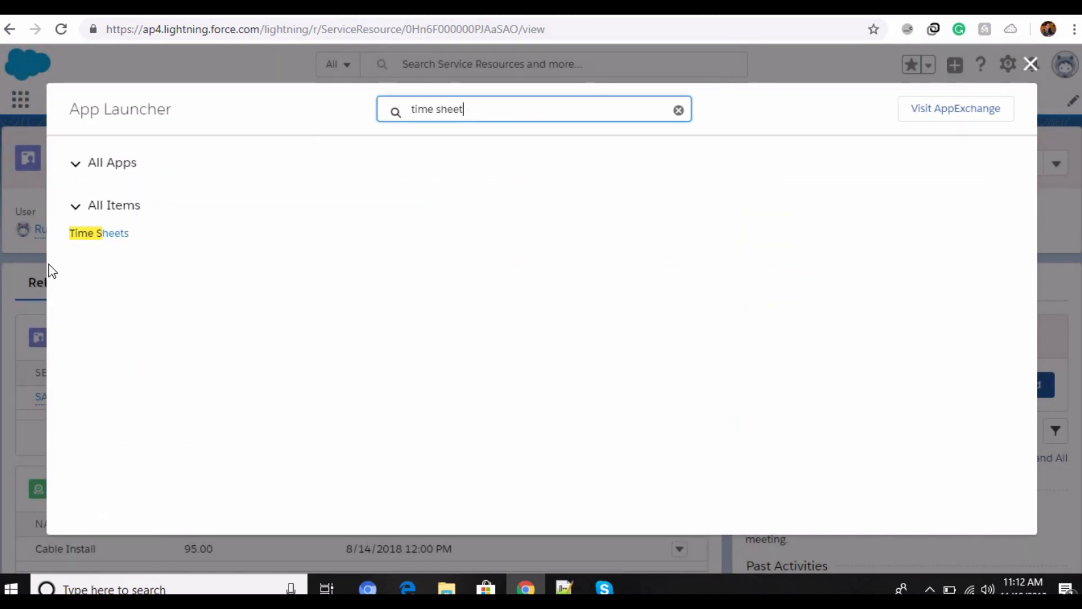
left_click(84, 235)
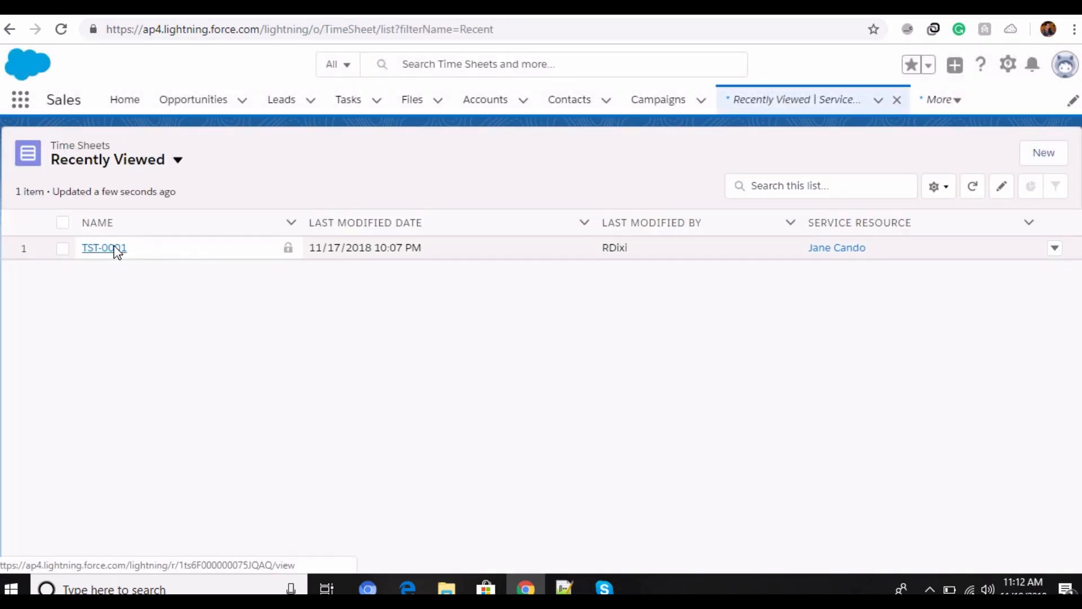
left_click(115, 249)
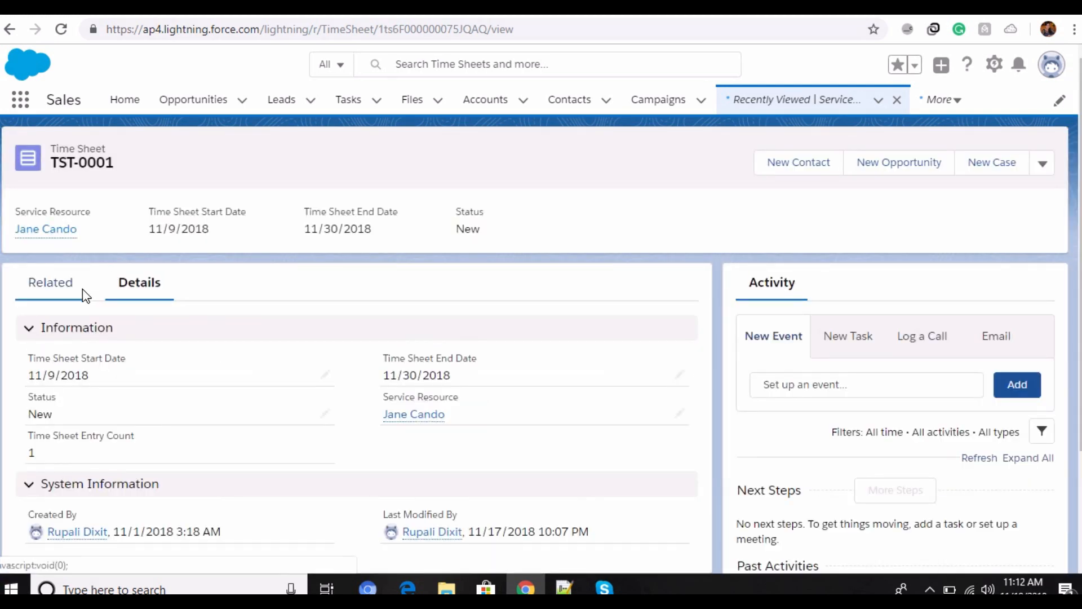
Step: Open time sheet TST-0001 for editing, review its dates, status options and service resource, and save it
left_click(1043, 164)
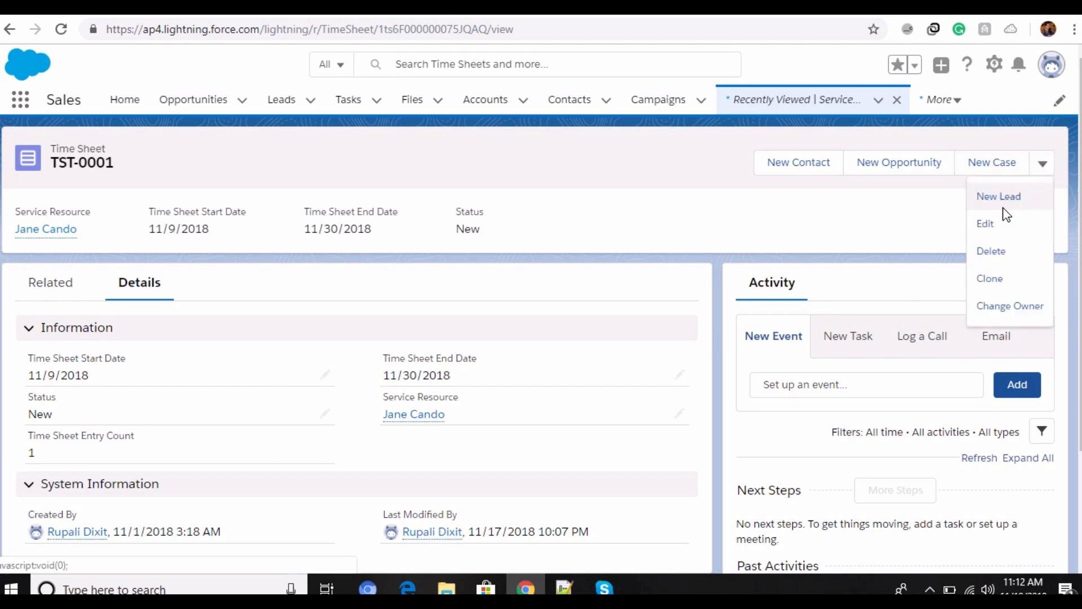
left_click(989, 222)
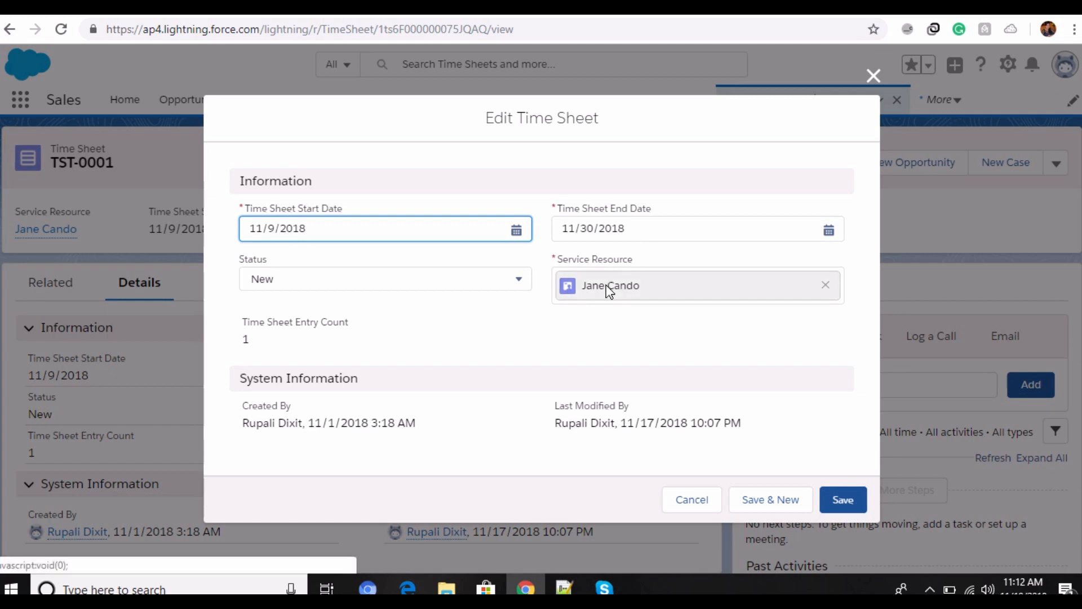
left_click(281, 286)
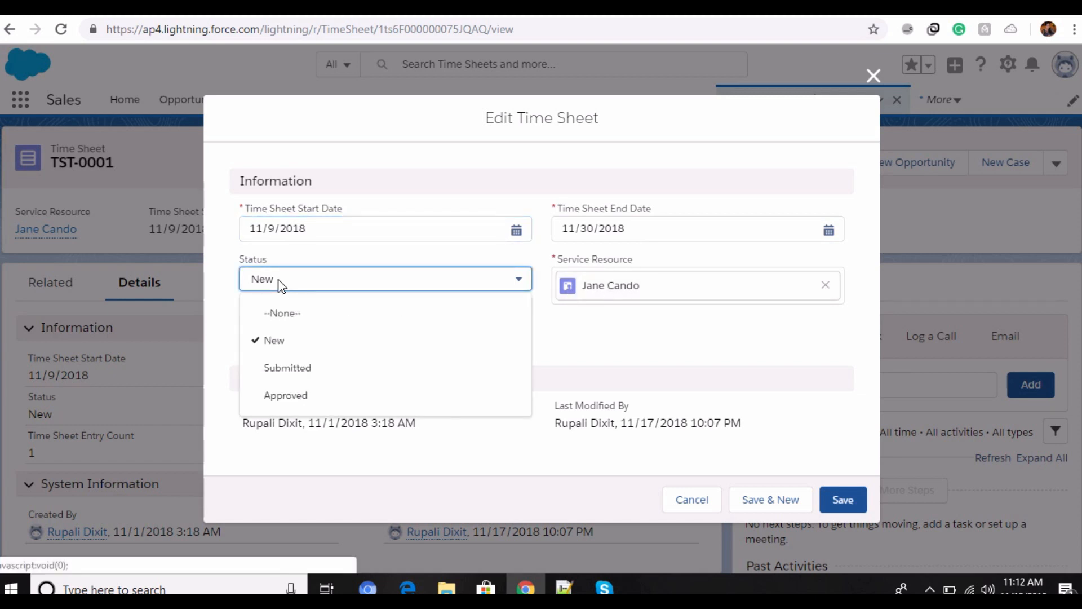
left_click(275, 277)
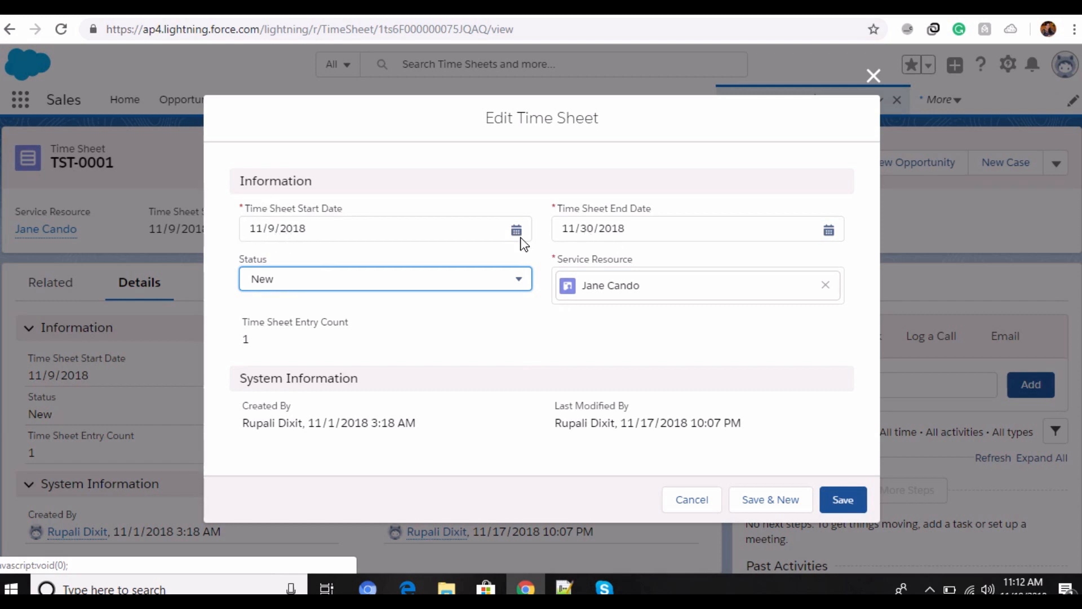
left_click(848, 501)
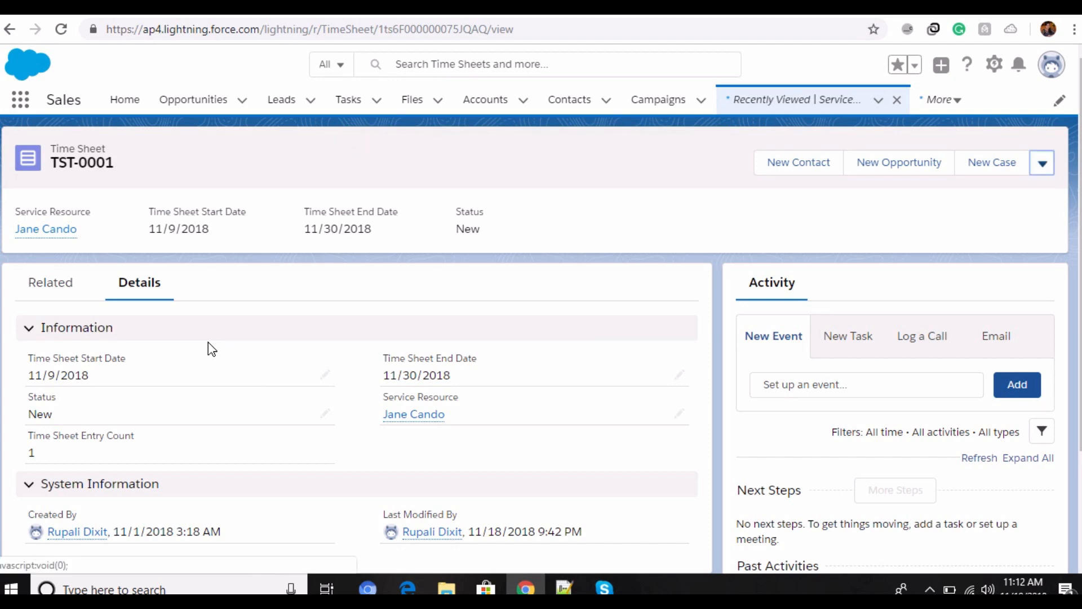
scroll(197, 378, "down", 2)
scroll(191, 387, "up", 2)
Step: Review the time sheet's related lists and open time sheet entry TSE-0001 for editing
left_click(44, 282)
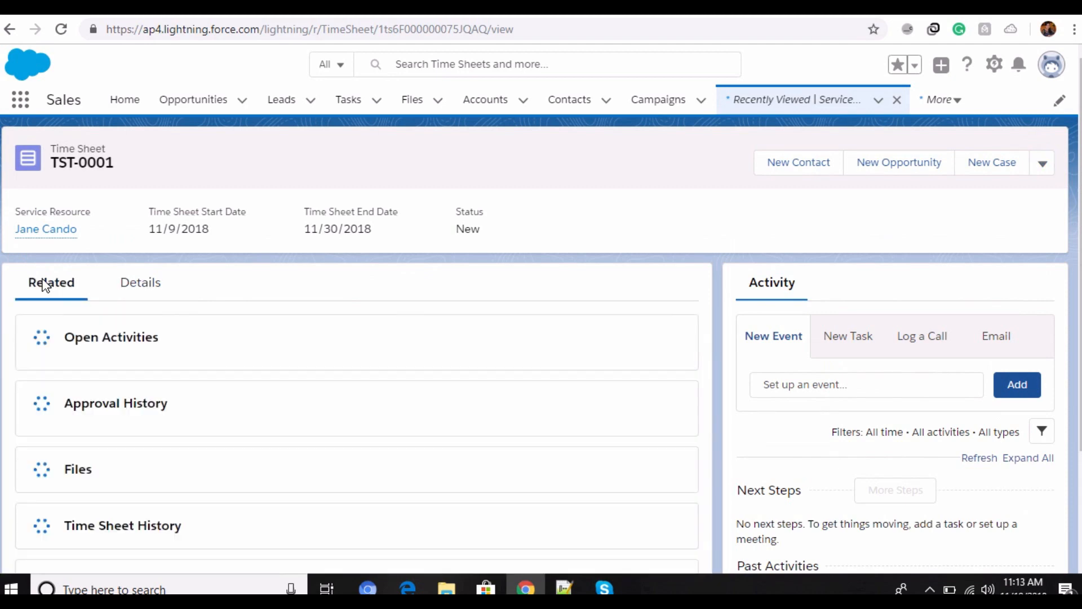
scroll(309, 404, "down", 5)
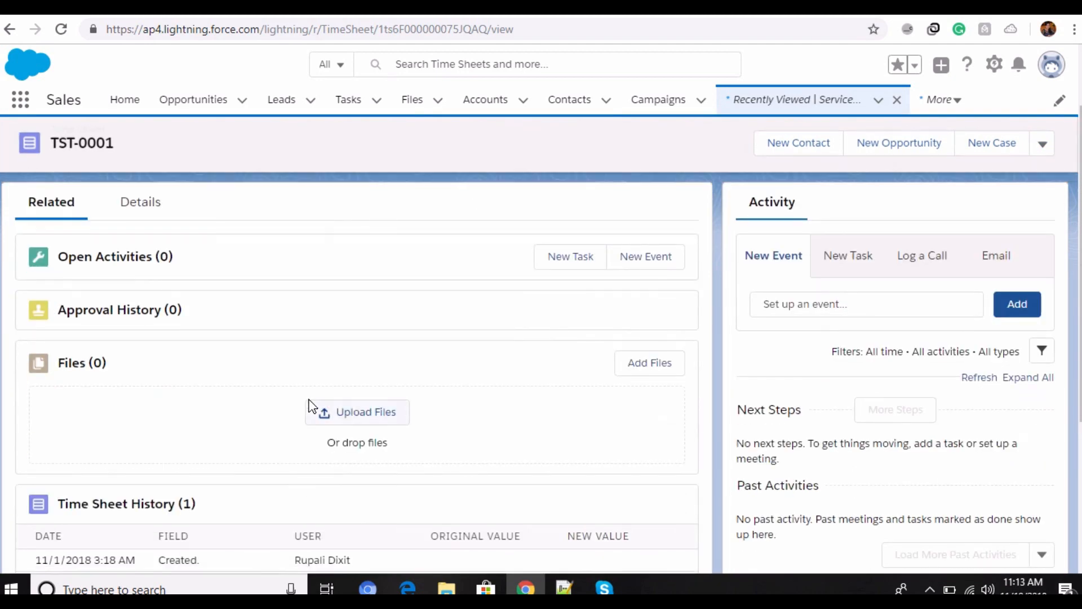
scroll(157, 408, "down", 1)
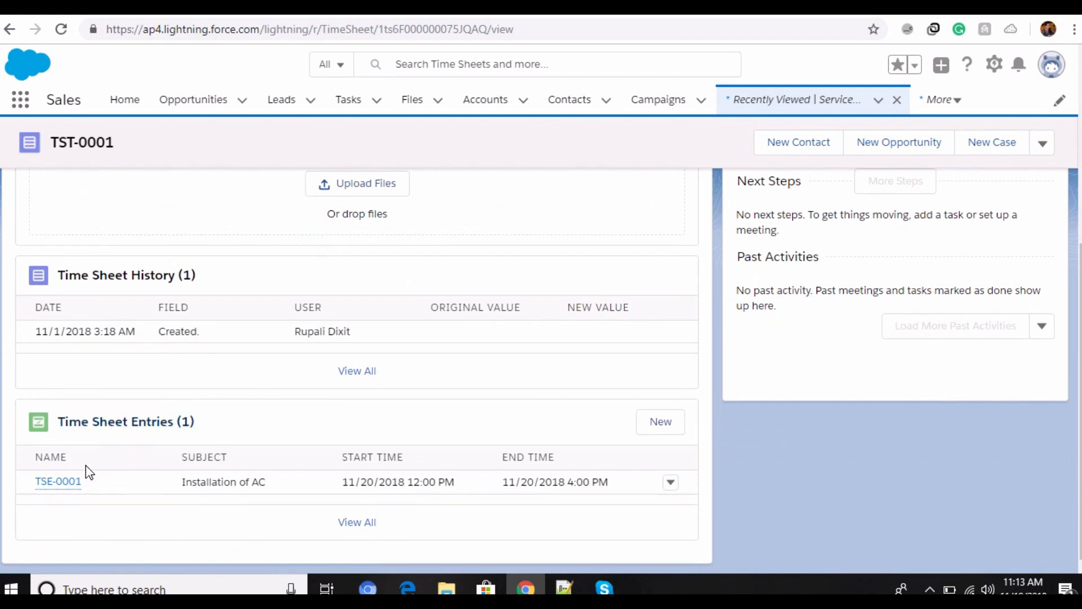
mouse_move(60, 482)
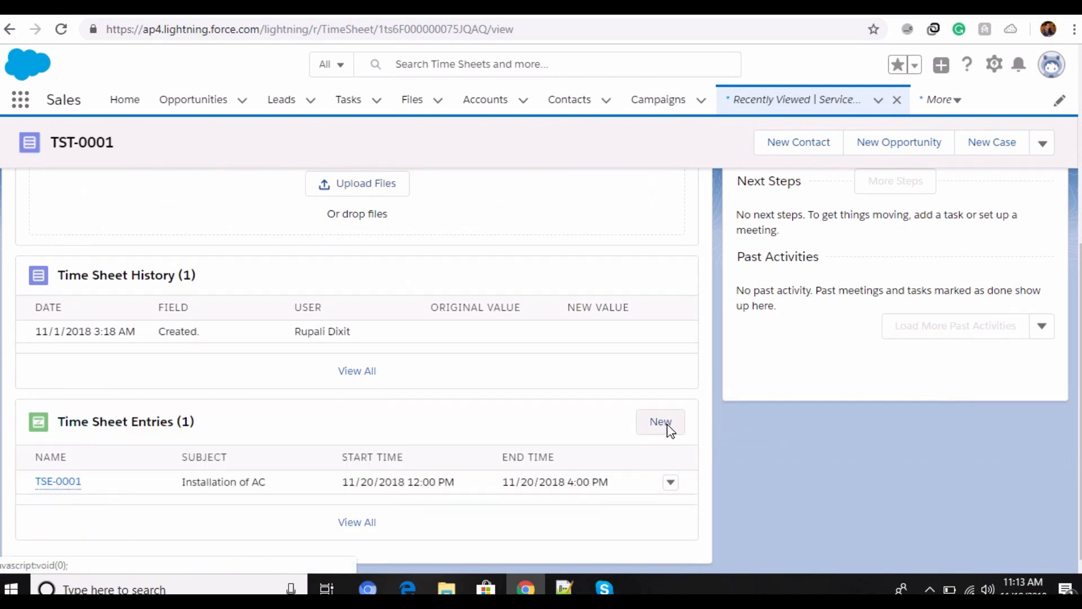
left_click(671, 483)
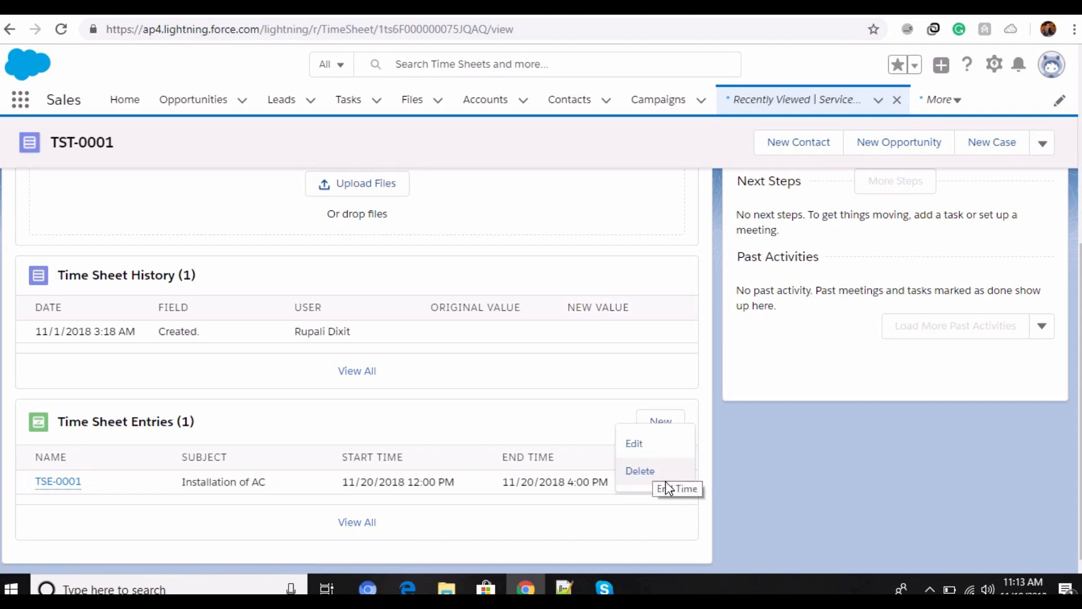
left_click(637, 443)
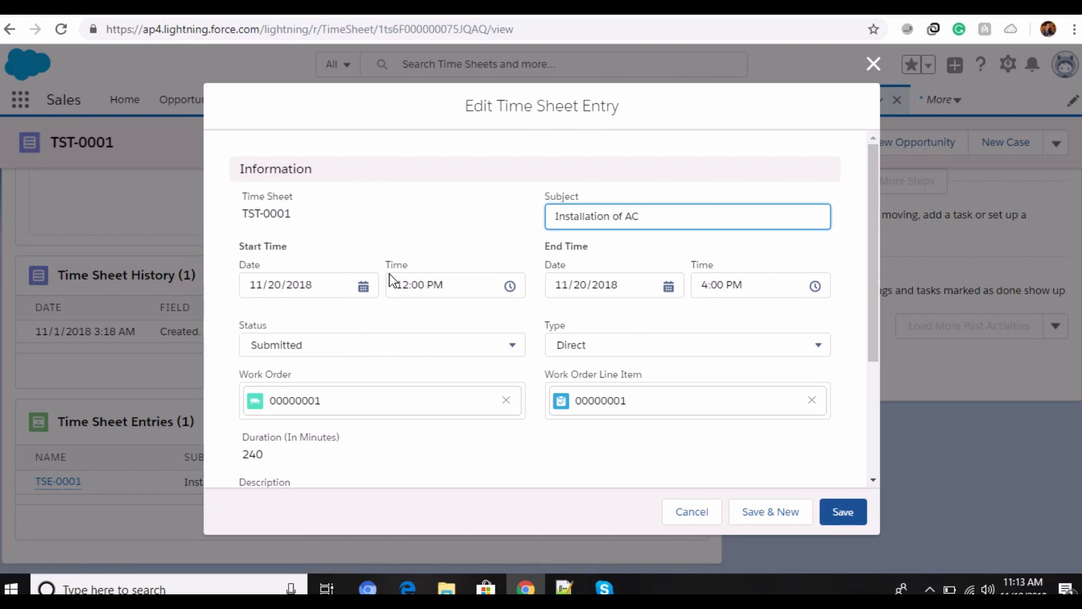
Step: Review the time sheet entry's type, work order, line item, duration and start and end times, and save it
left_click(819, 349)
left_click(820, 349)
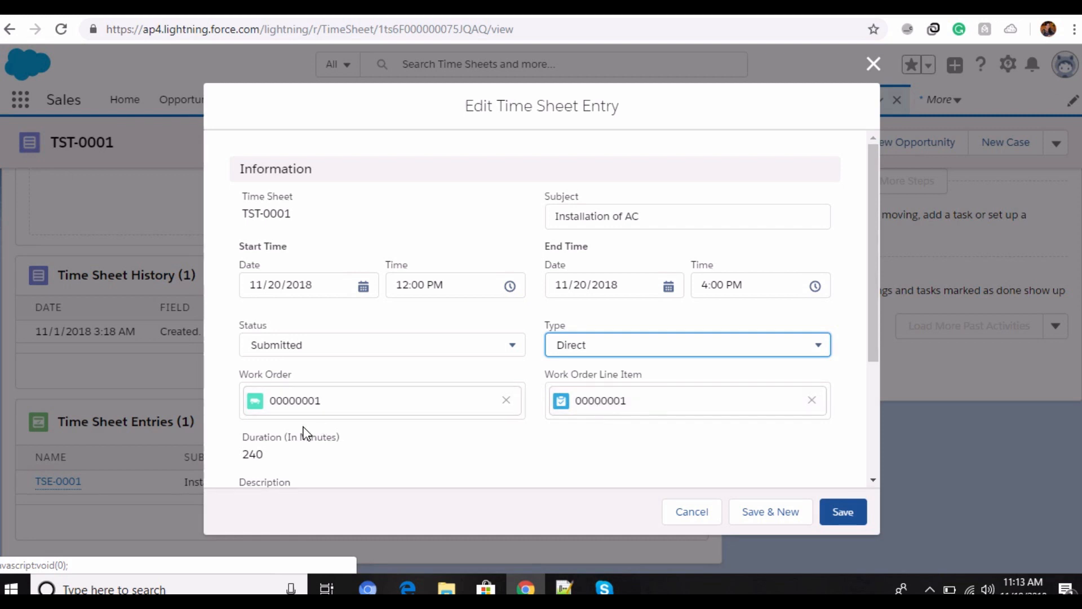
scroll(280, 372, "down", 3)
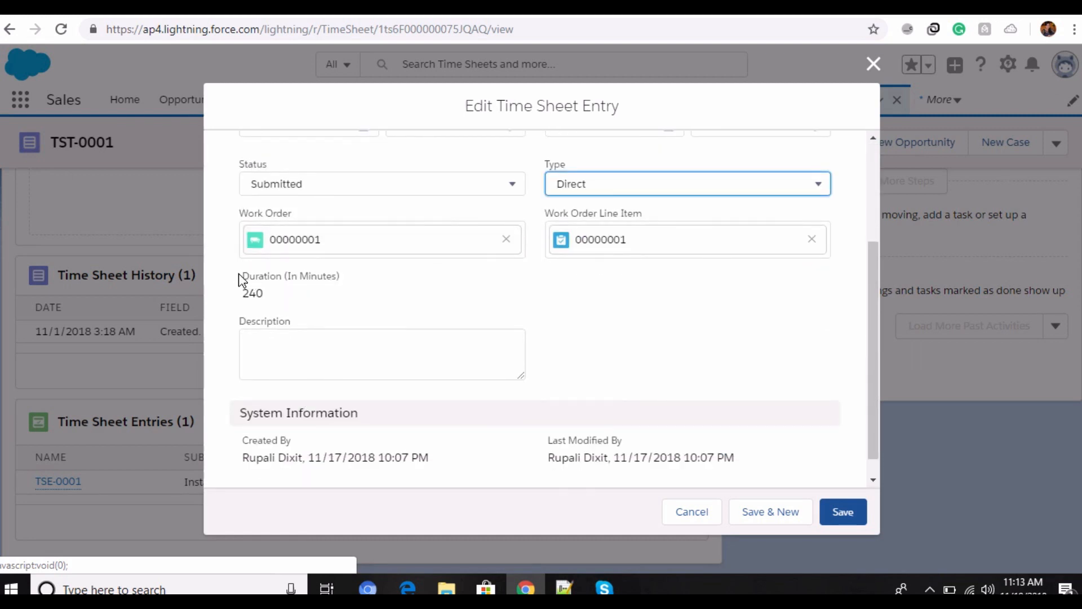
left_click_drag(242, 280, 329, 290)
left_click(258, 301)
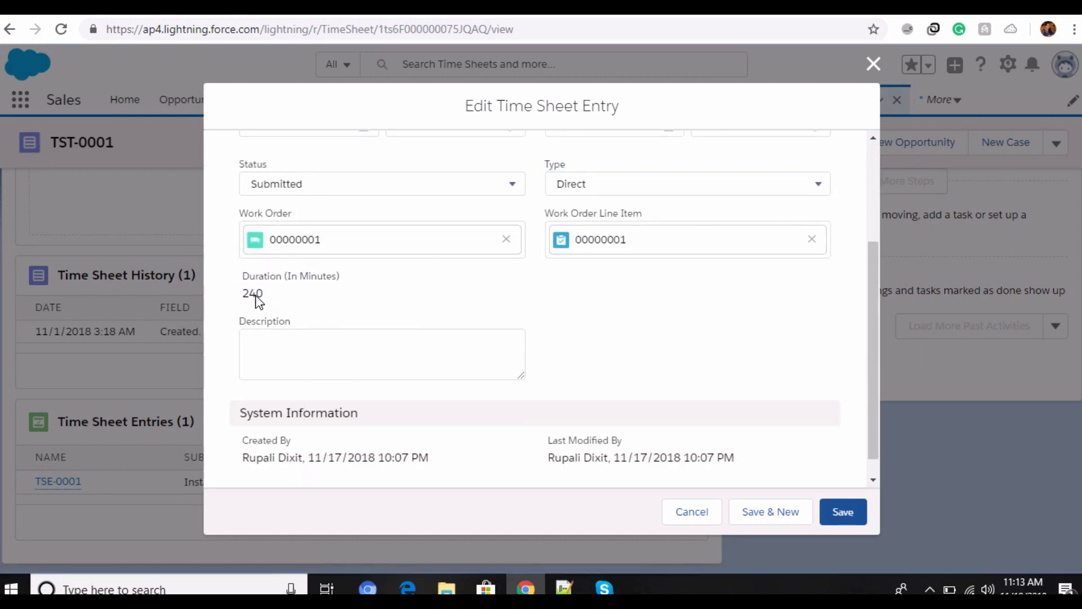
double_click(252, 295)
scroll(393, 361, "up", 1)
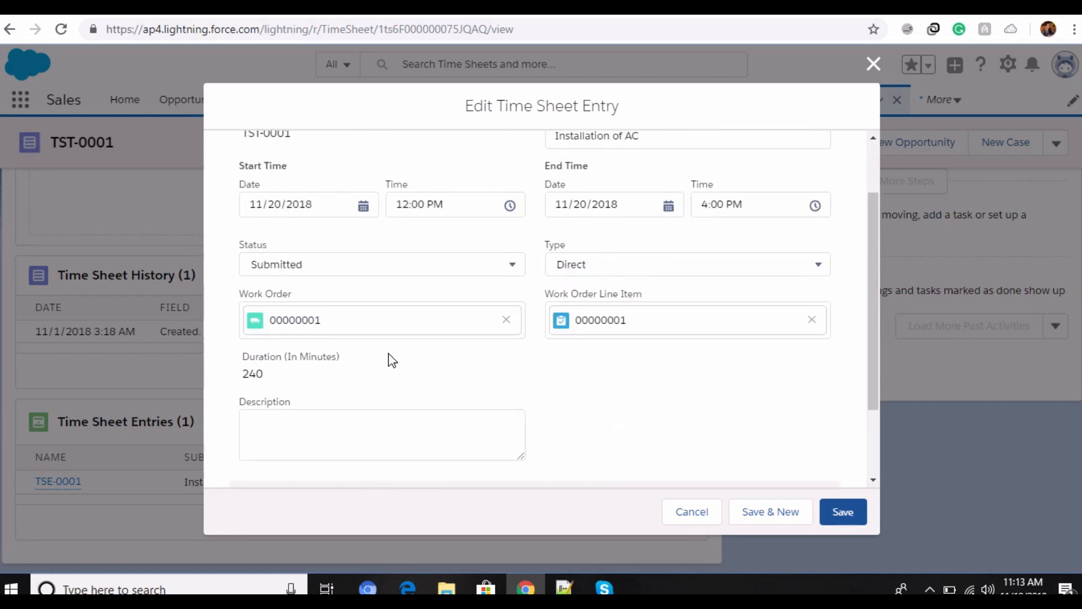
scroll(443, 423, "down", 2)
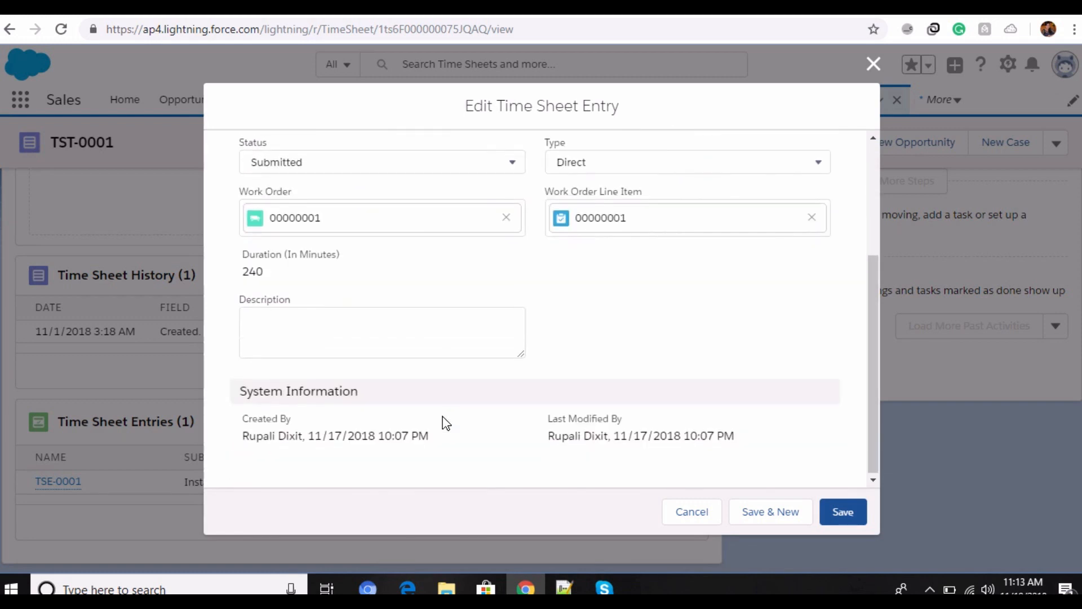
scroll(442, 423, "up", 3)
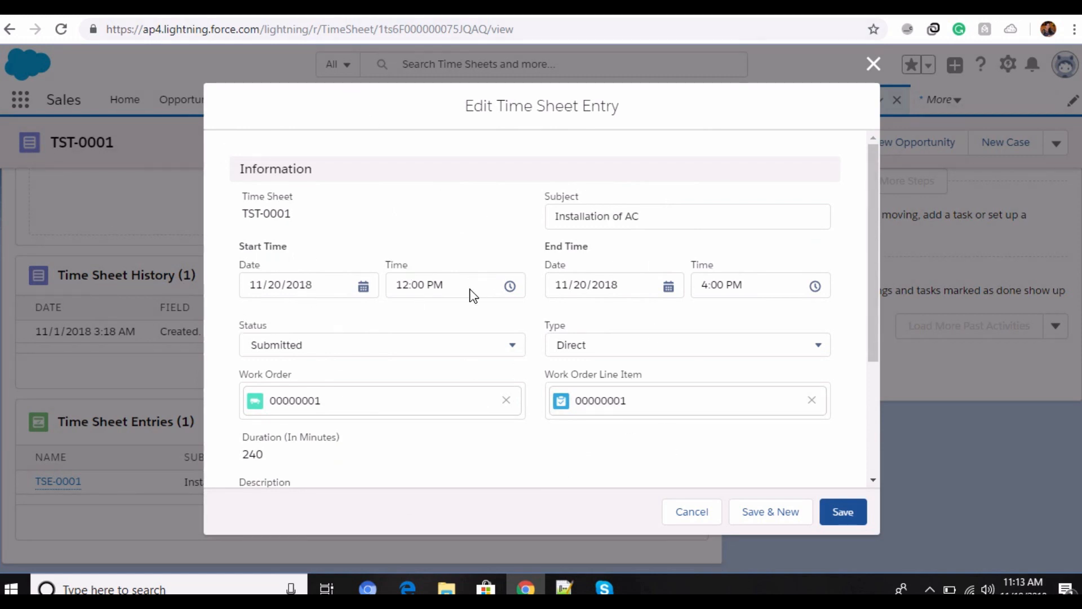
left_click(842, 511)
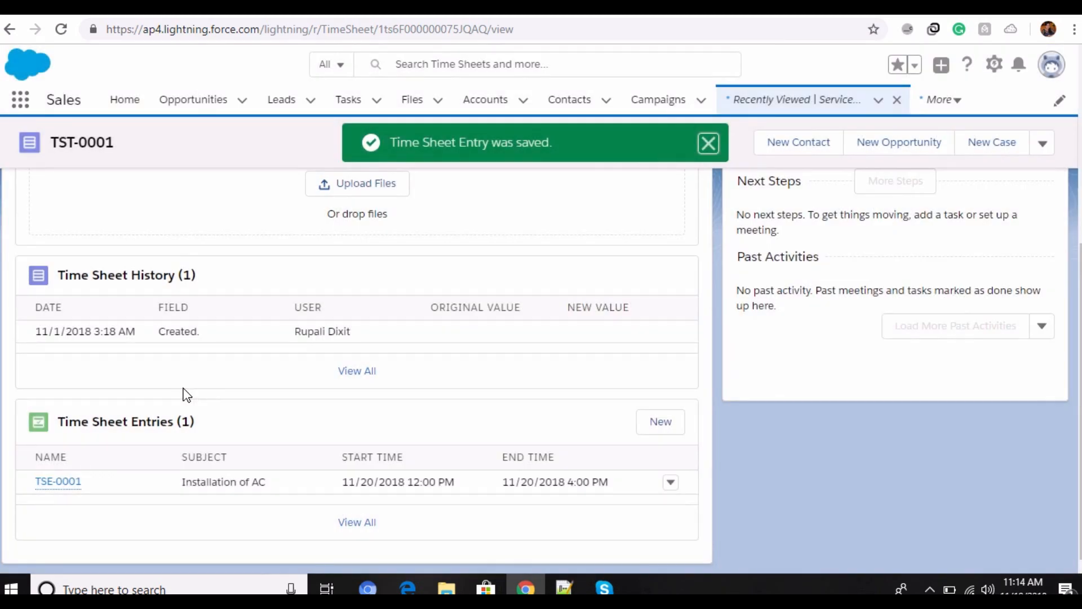
scroll(186, 395, "up", 5)
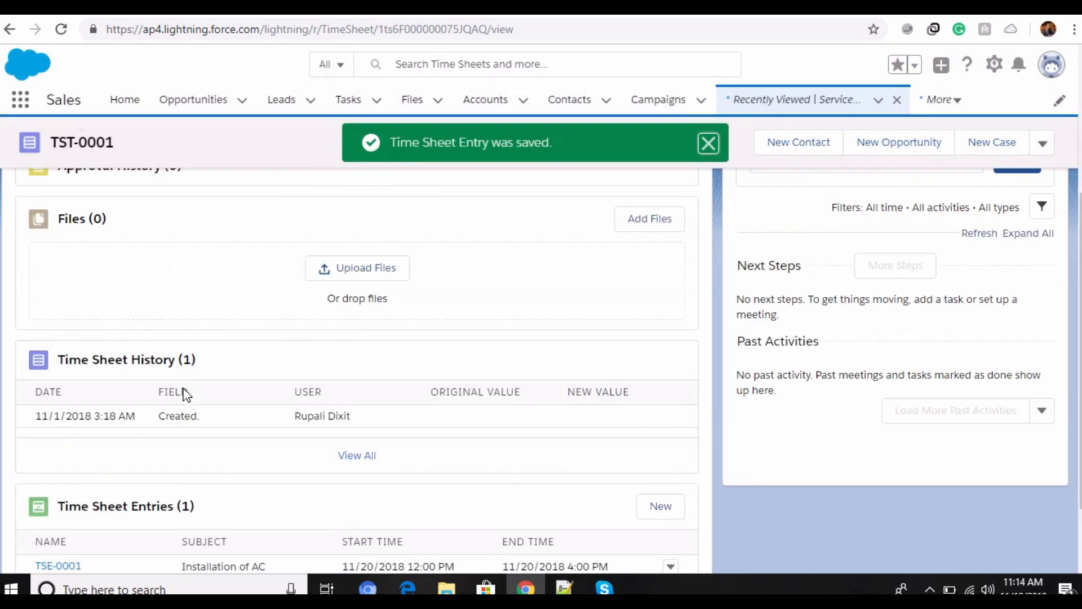
scroll(186, 394, "down", 5)
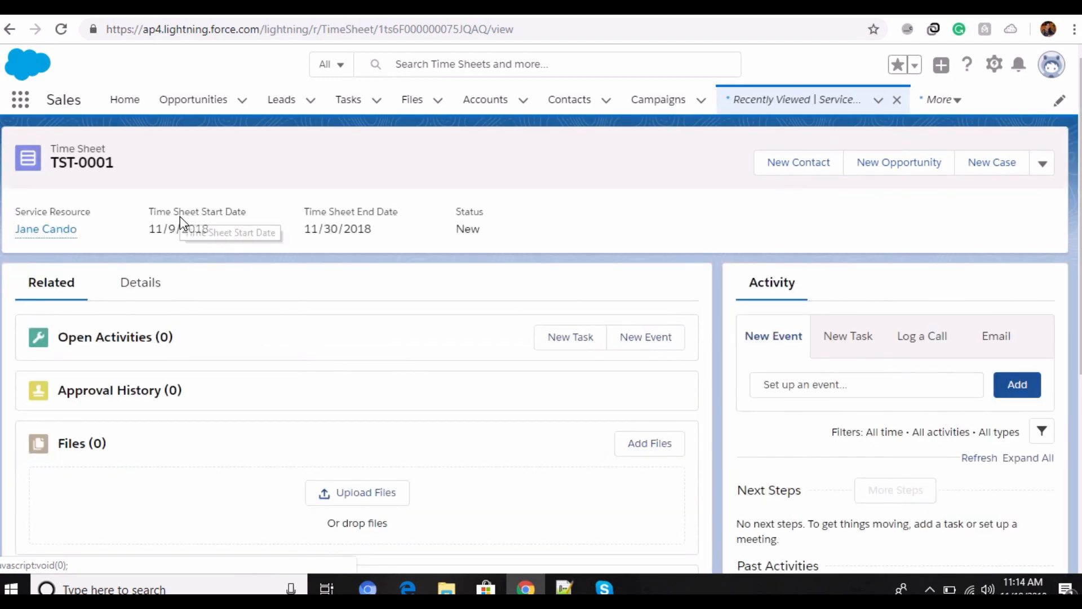
Step: Search the App Launcher for "service", go to Service Crews and open AC Service Crew
left_click(21, 100)
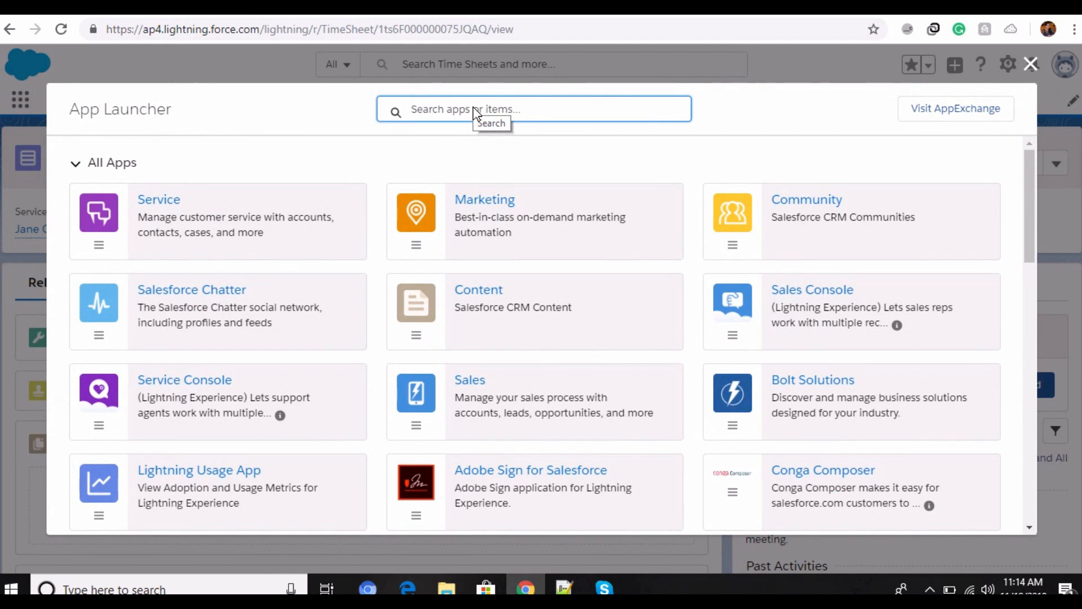
scroll(477, 217, "down", 3)
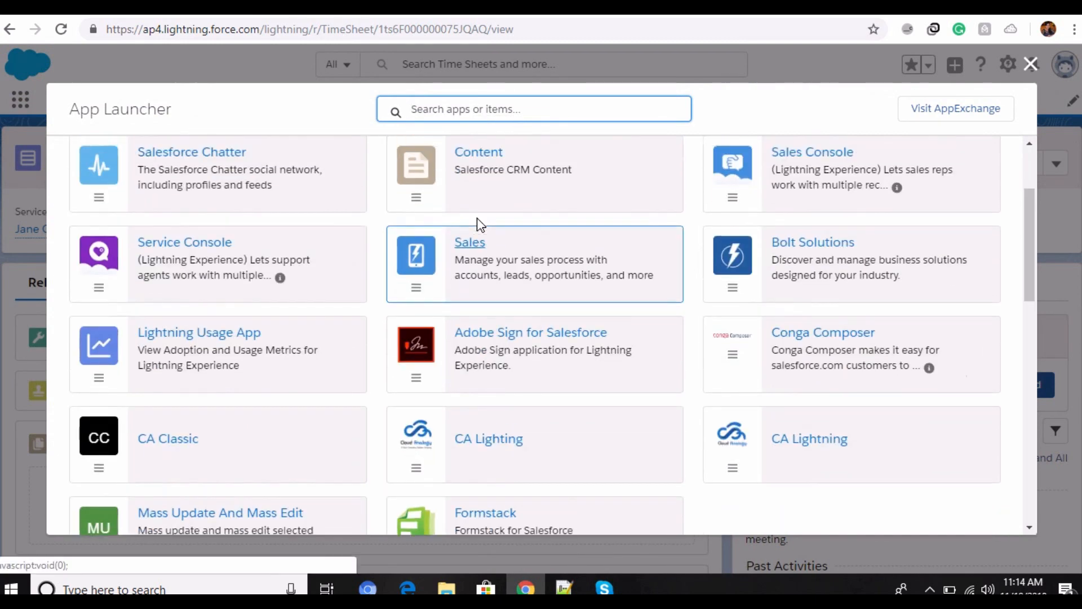
scroll(476, 217, "up", 3)
type("service")
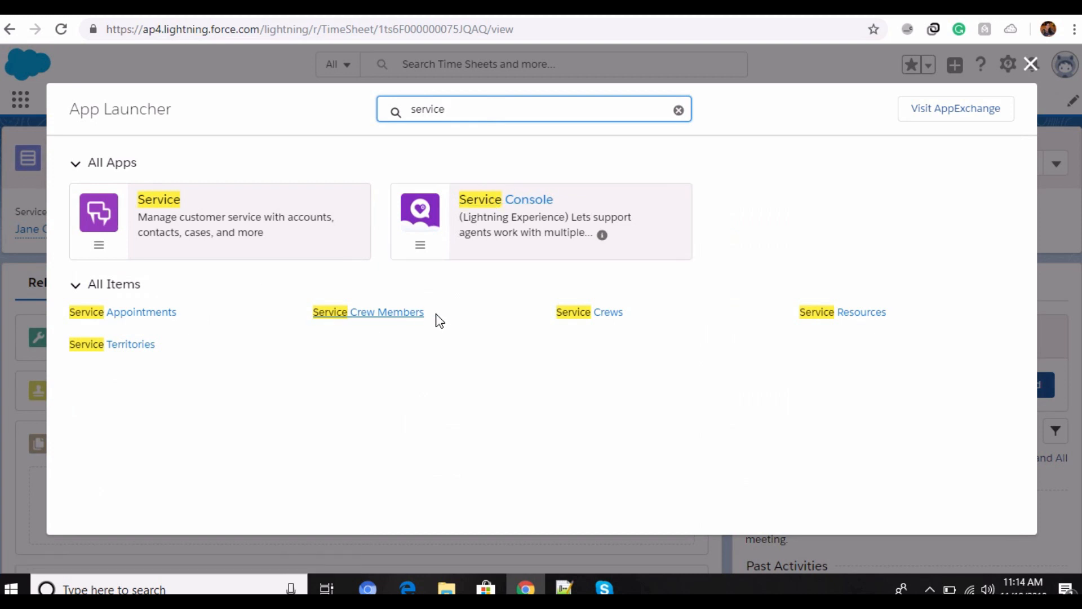
left_click(612, 315)
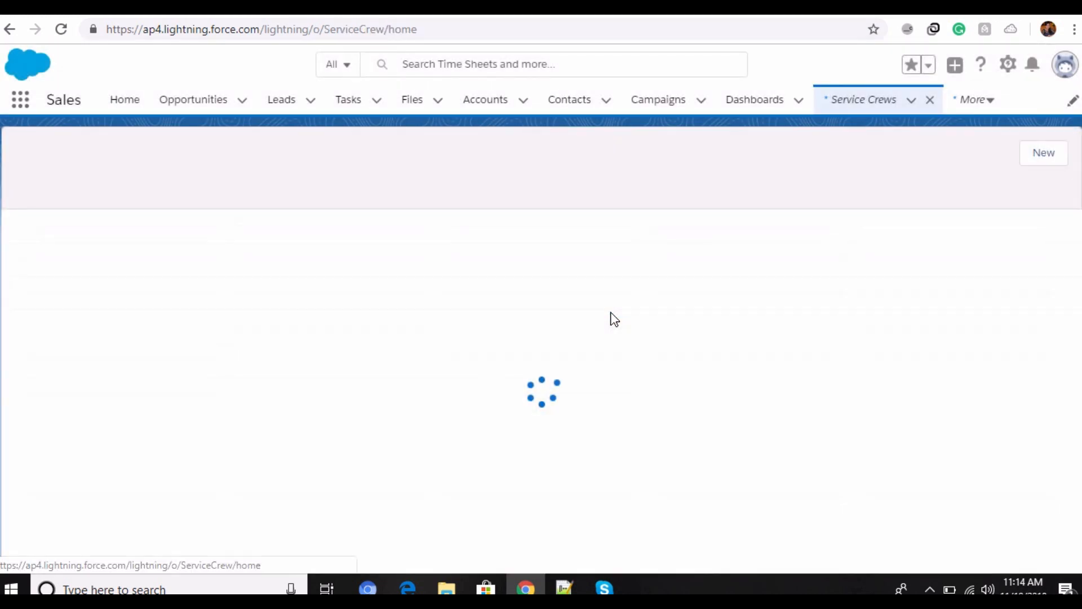
left_click(116, 245)
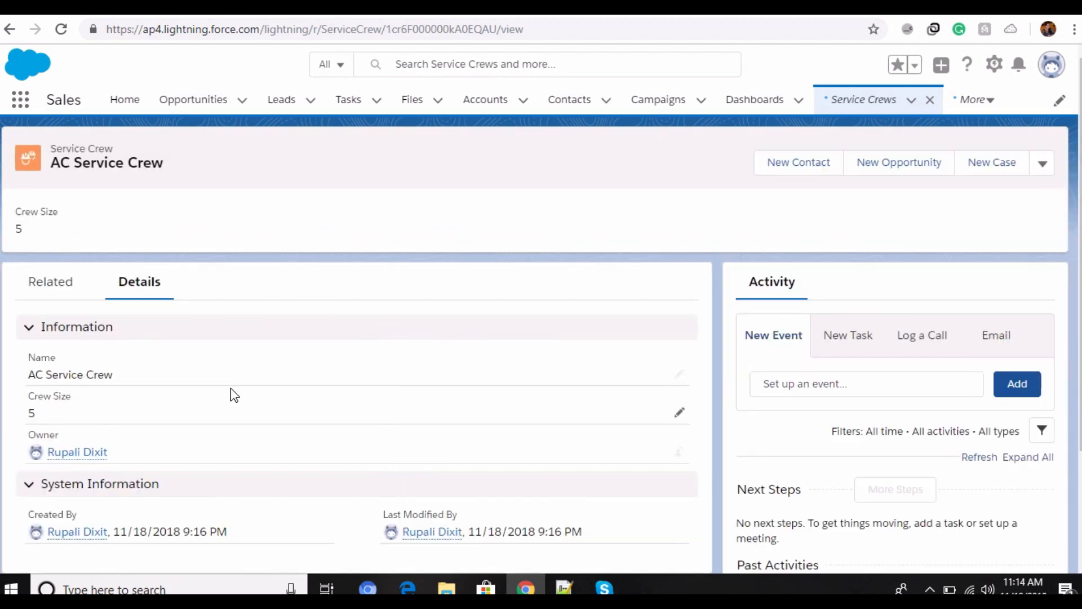
Step: Open AC Service Crew for editing, review its name and crew size, and save it
left_click(1043, 165)
left_click(986, 222)
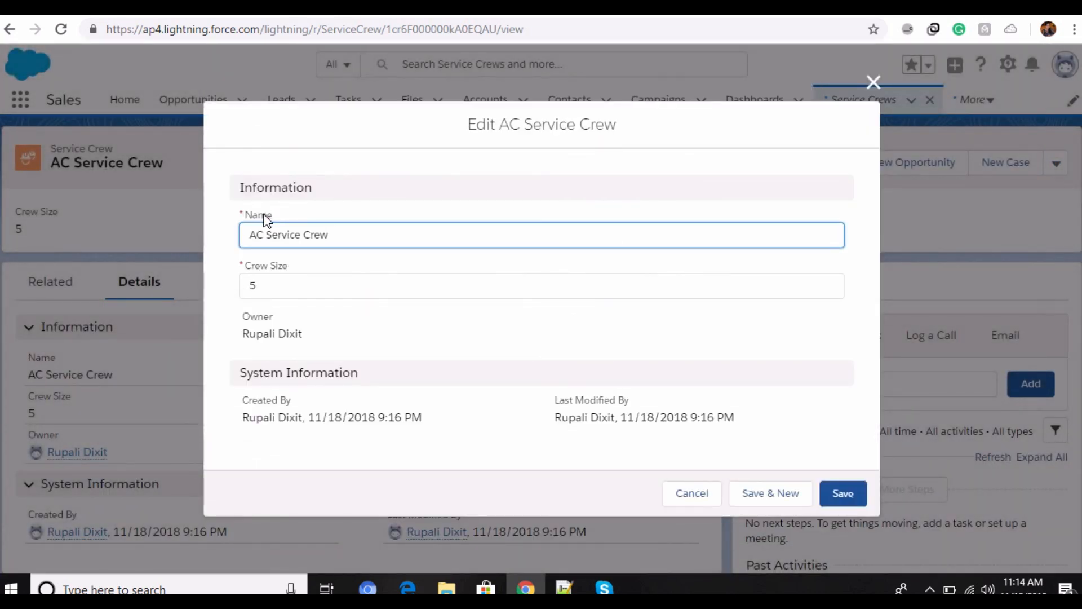
left_click(837, 492)
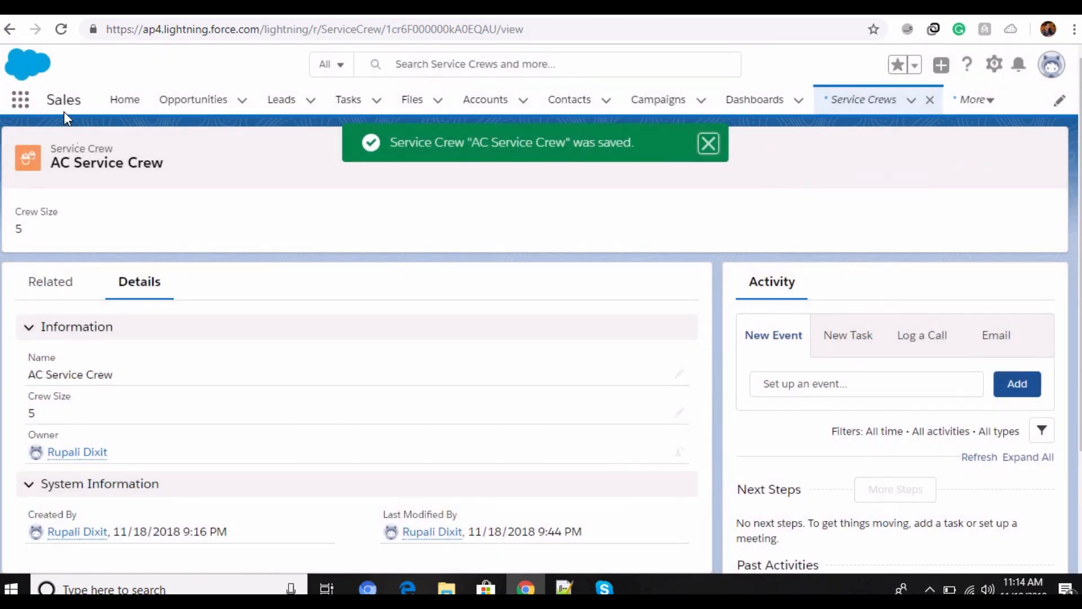
Step: Review the crew's related lists, from service crew members through activities and files to the crew history
left_click(41, 293)
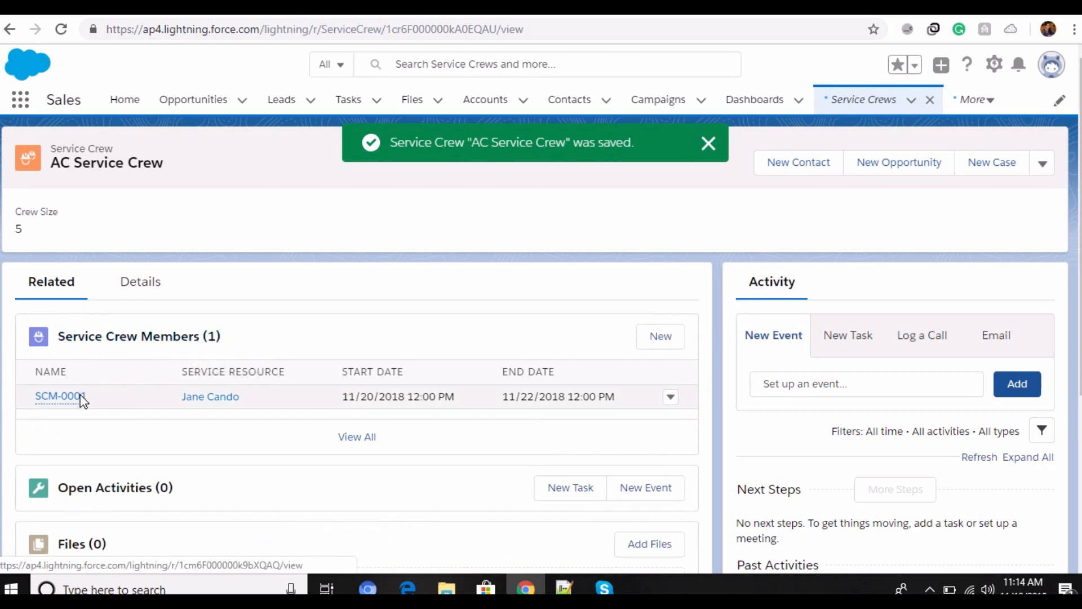
mouse_move(85, 398)
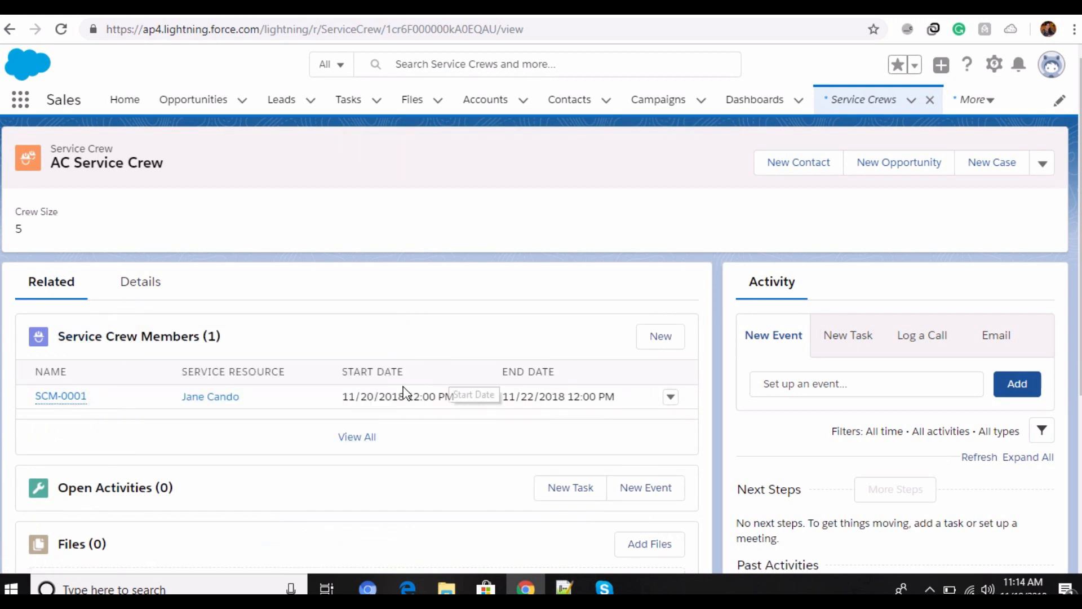
scroll(58, 479, "down", 5)
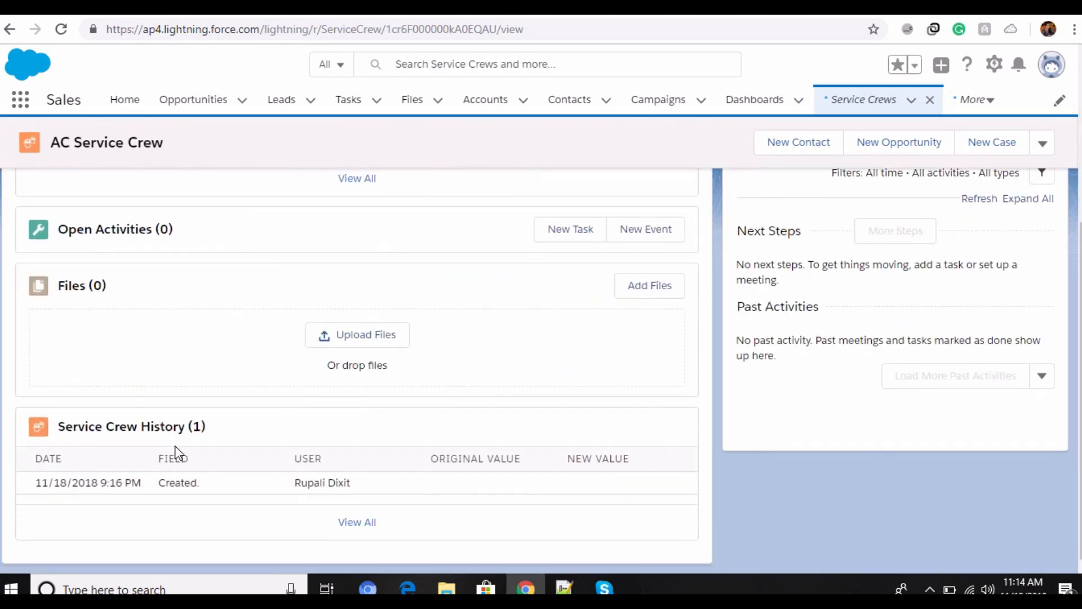
scroll(175, 445, "up", 5)
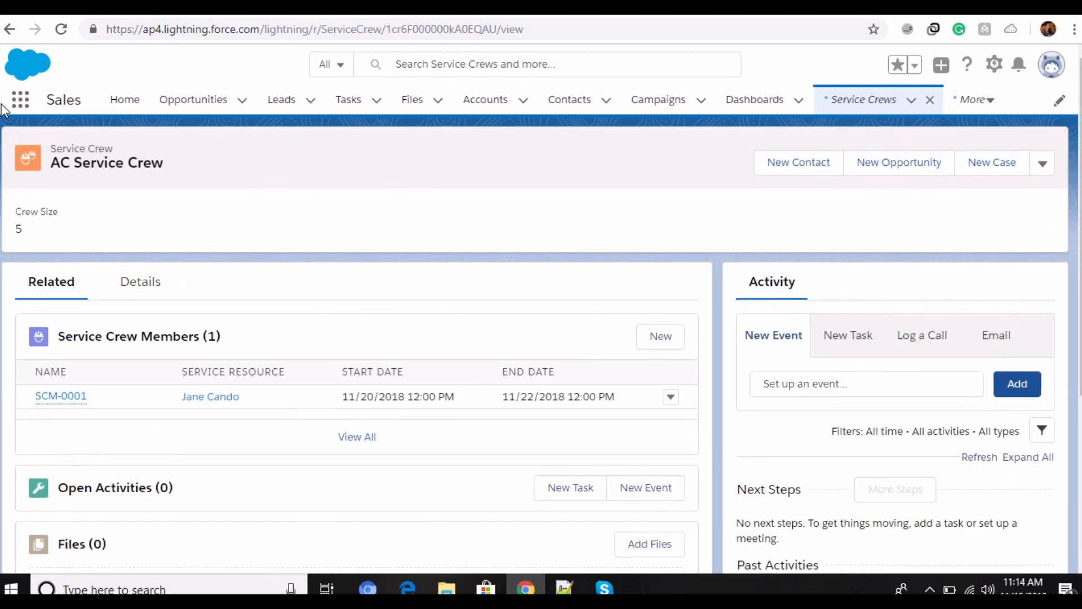
Step: Search the App Launcher for "shipment", go to Shipments and open shipment SP-0001
left_click(18, 102)
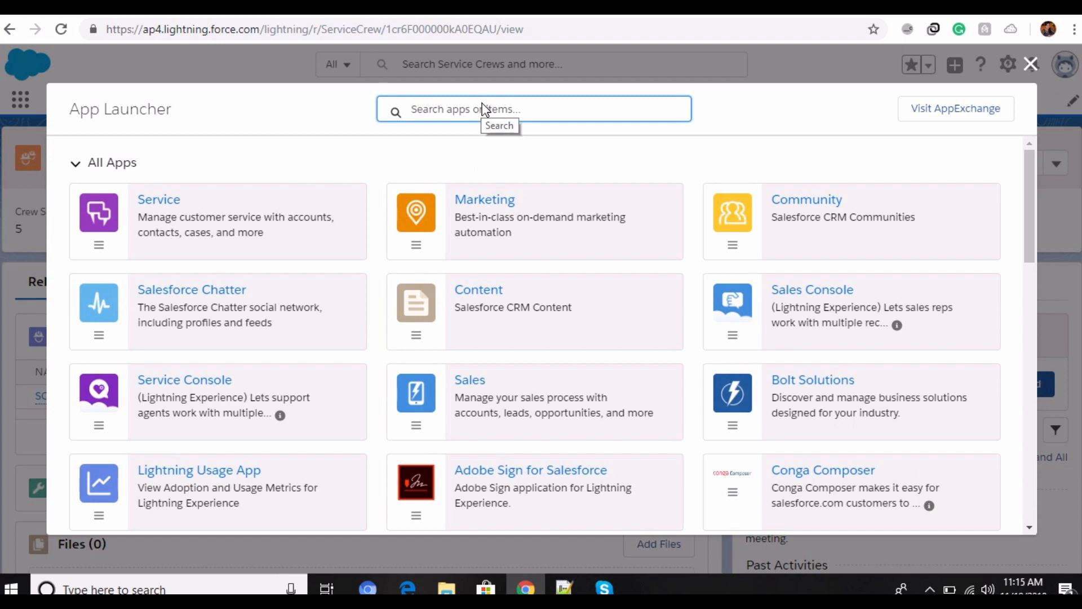
type("shipment")
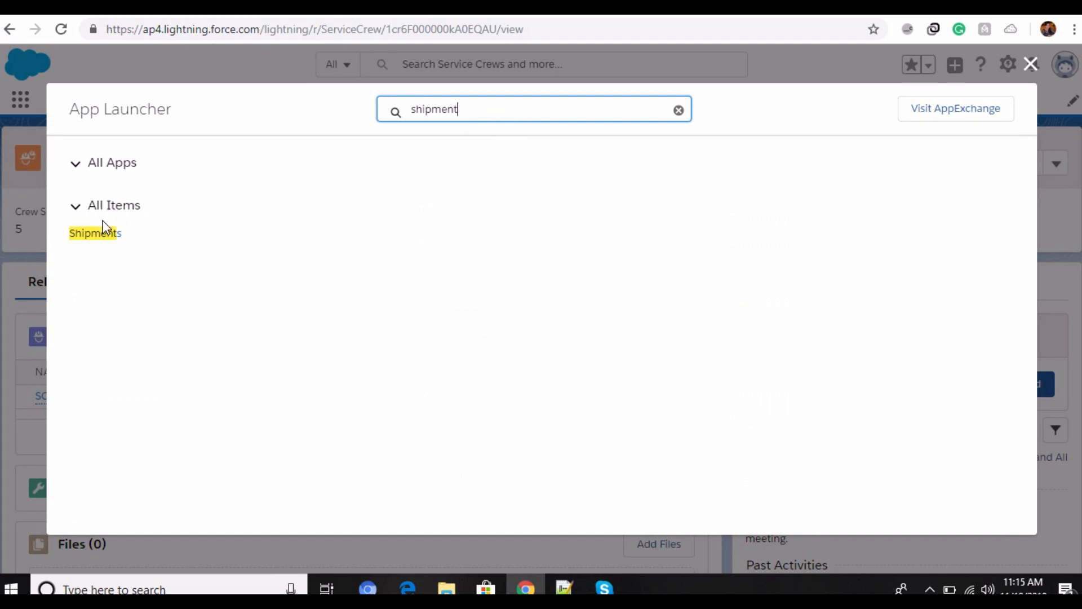
left_click(103, 230)
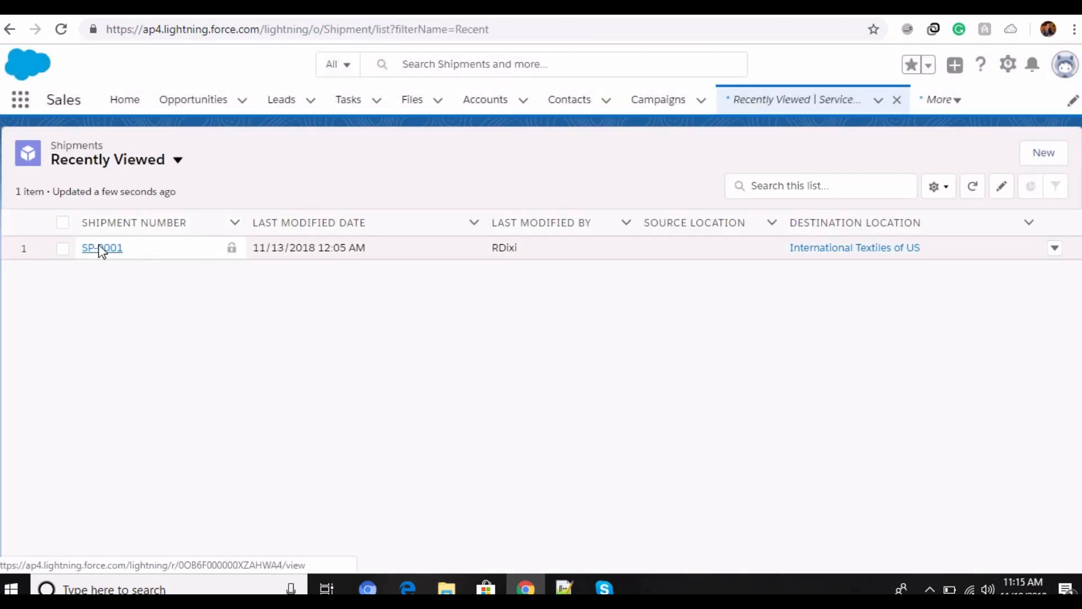
left_click(102, 247)
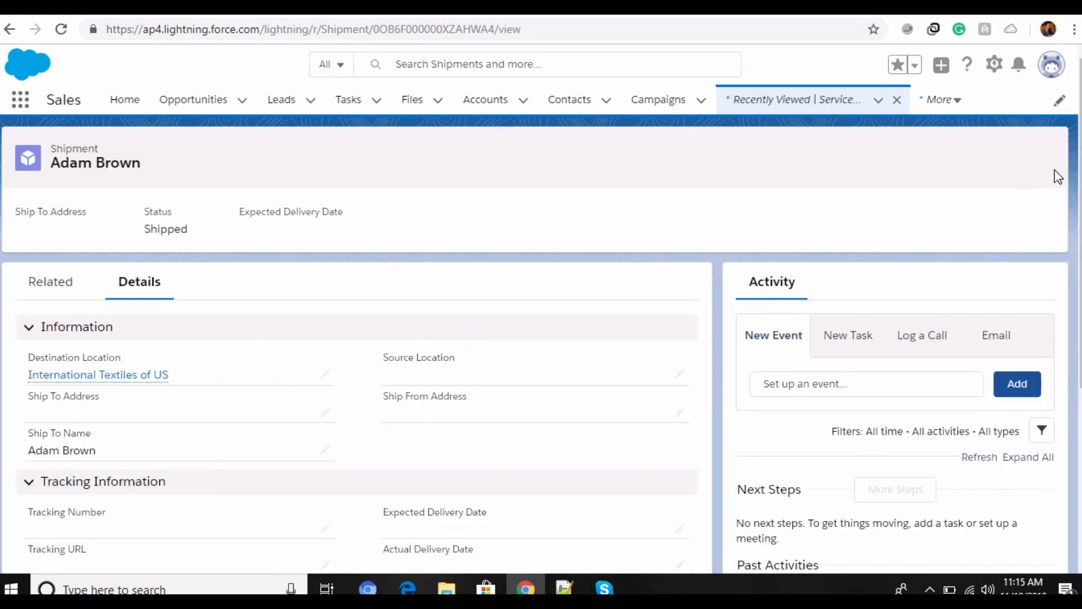
Step: Open the shipment for editing and set its source location to International Web Services
left_click(1042, 165)
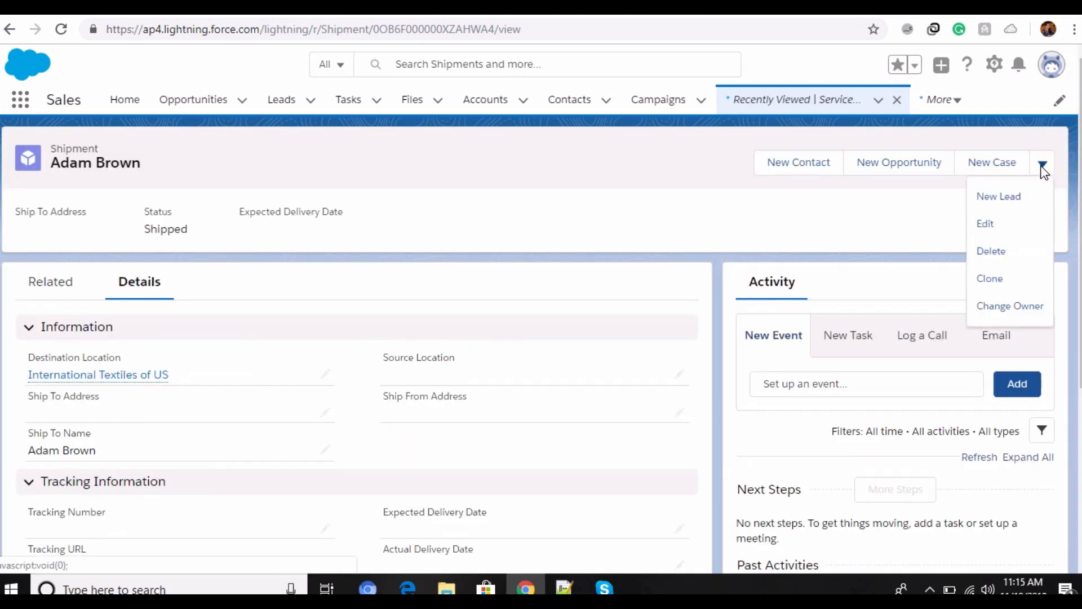
left_click(986, 224)
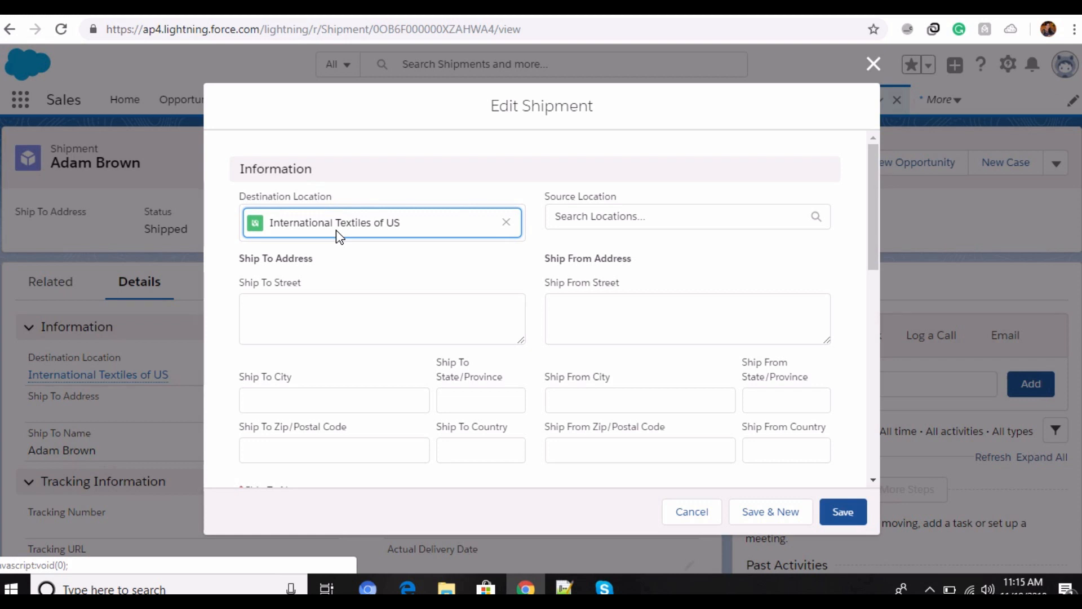
left_click(606, 218)
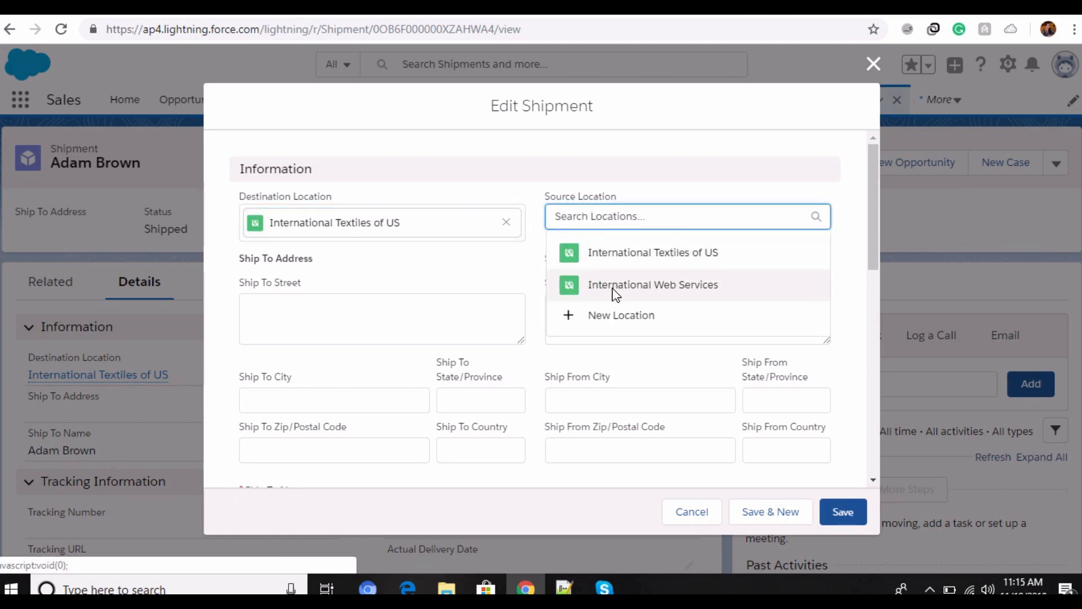
left_click(612, 285)
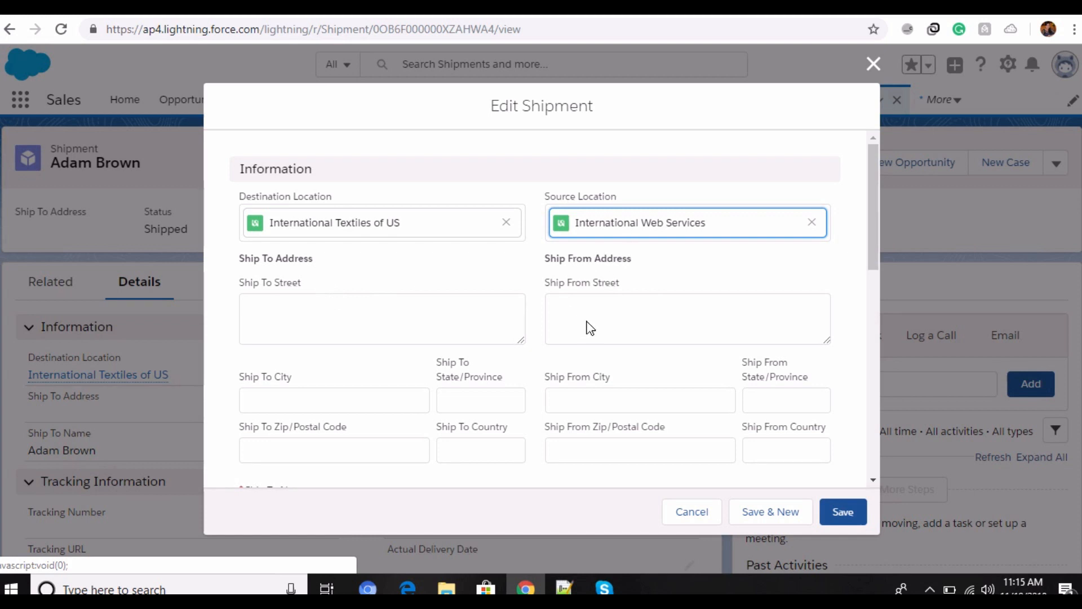
Step: Review the shipment form's address fields, Ship To Name and Tracking Information section
scroll(451, 363, "down", 3)
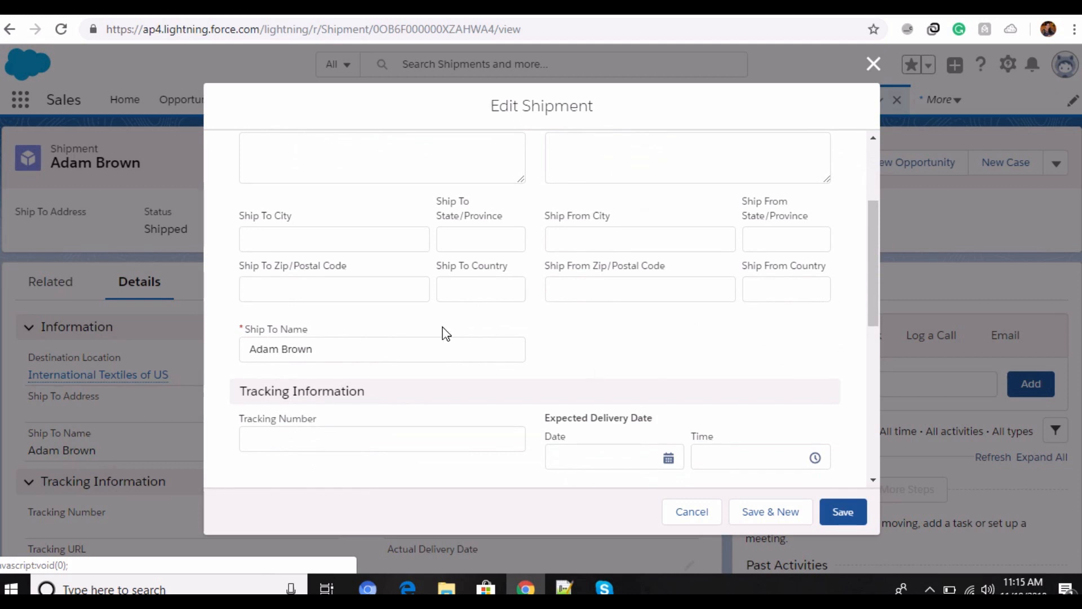
scroll(428, 316, "down", 3)
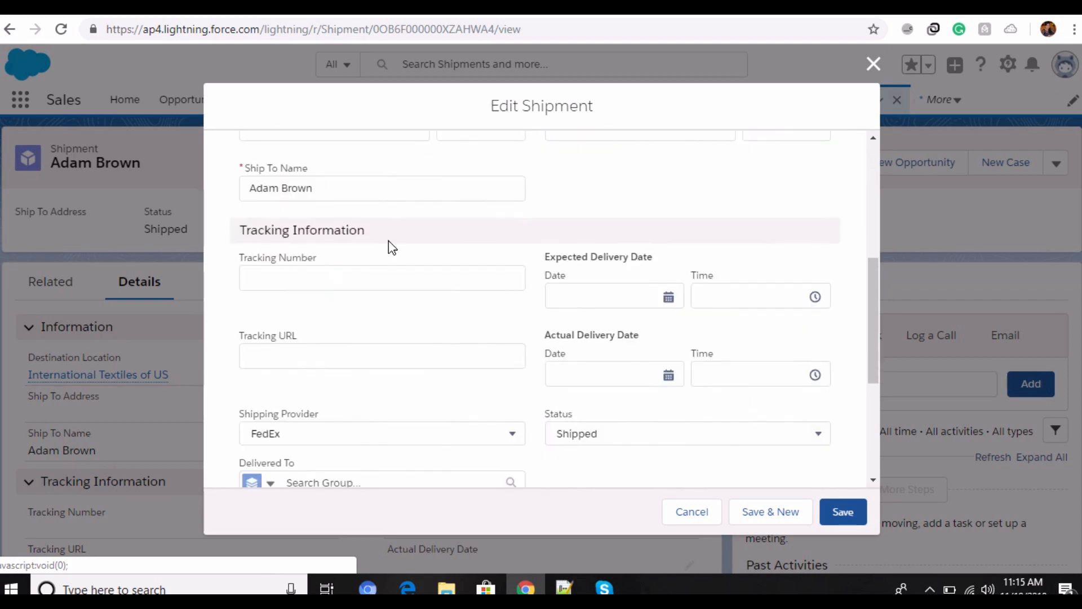
left_click(325, 192)
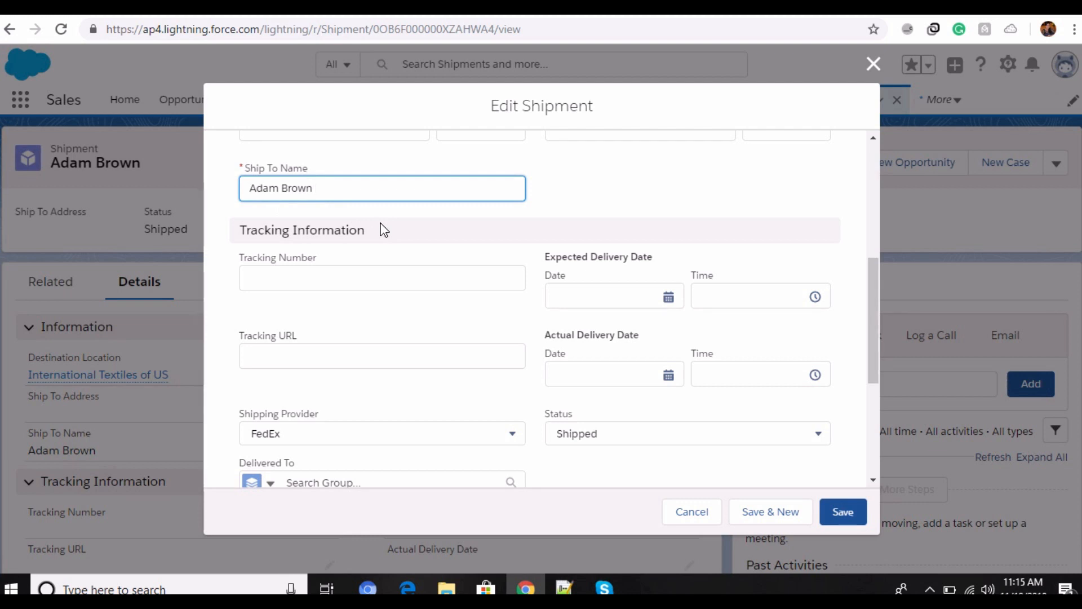
scroll(384, 230, "down", 1)
left_click_drag(239, 154, 363, 150)
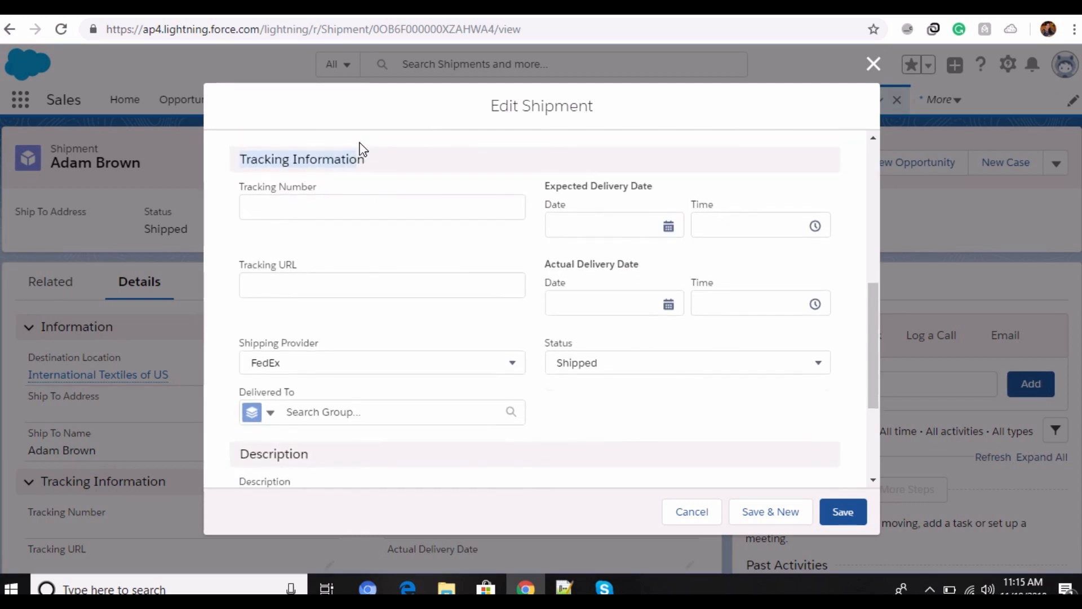
scroll(386, 256, "up", 1)
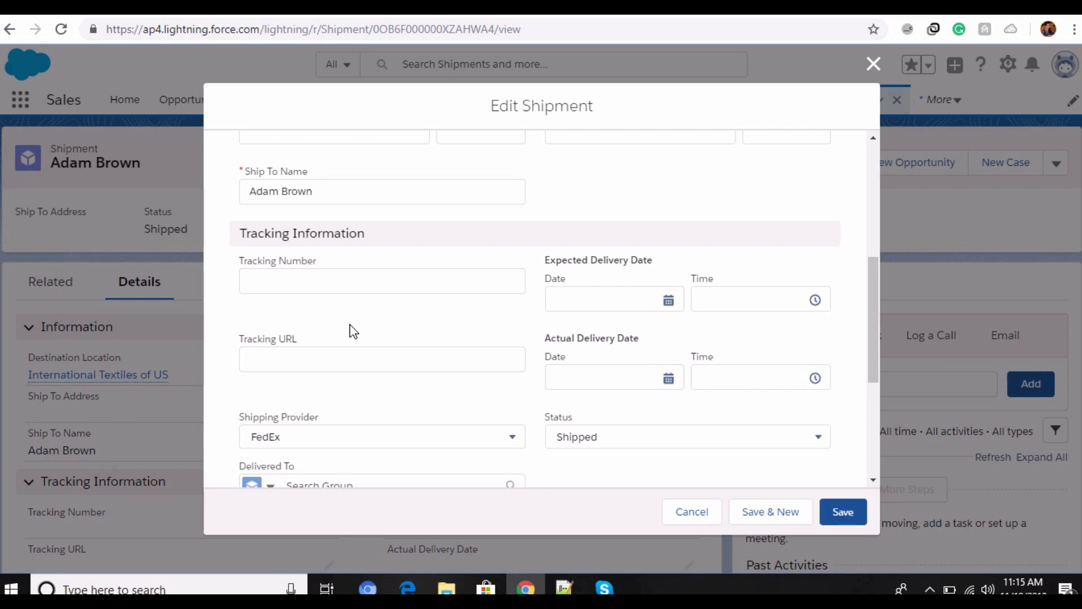
scroll(354, 332, "down", 2)
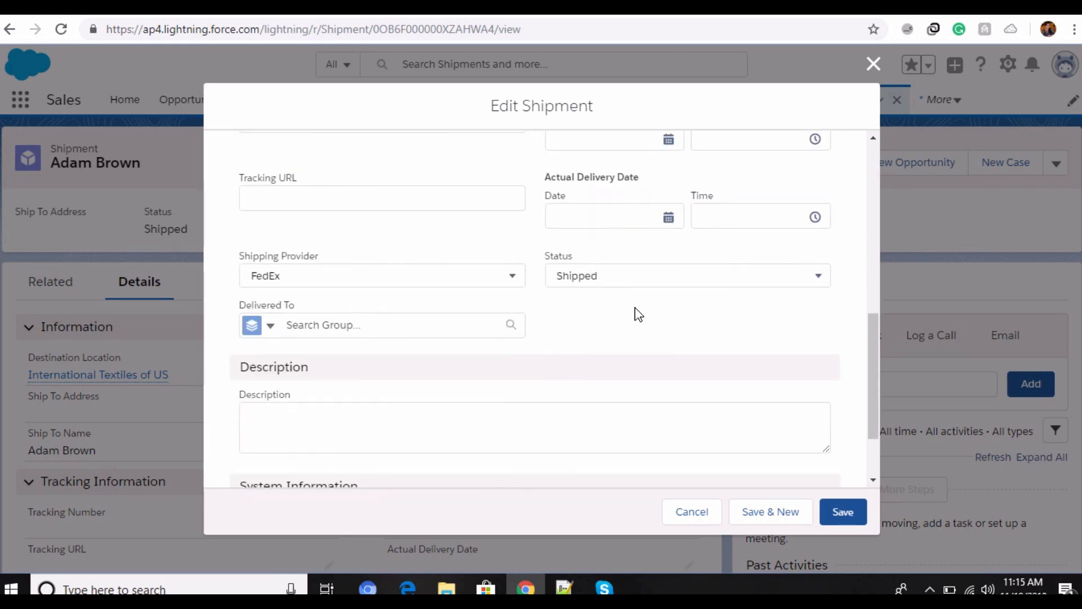
Step: Pick FedEx as the shipping provider, check the status options and save the shipment
left_click(513, 277)
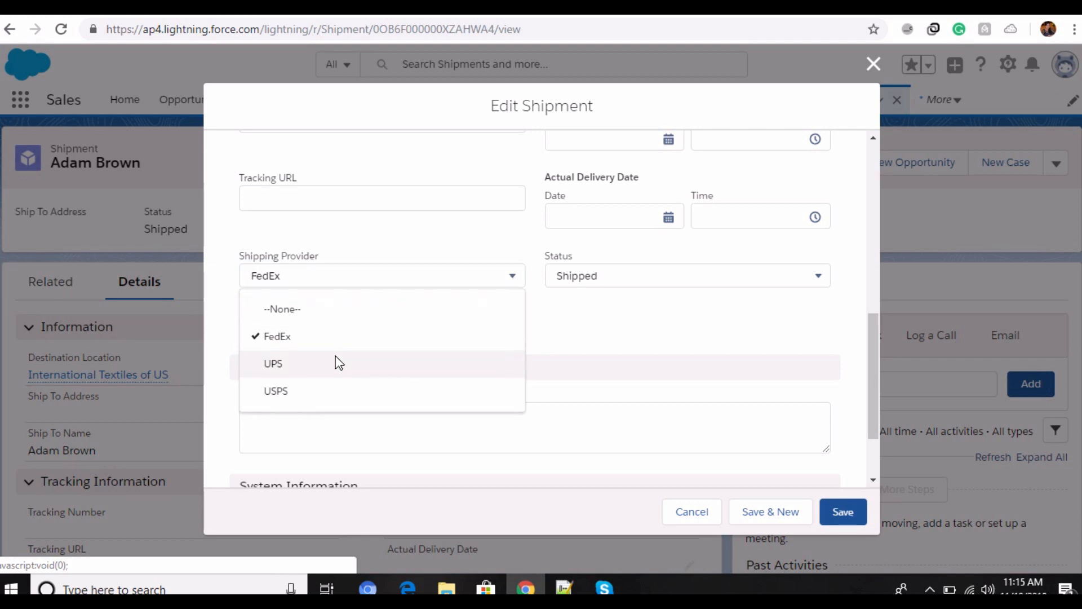
left_click(335, 338)
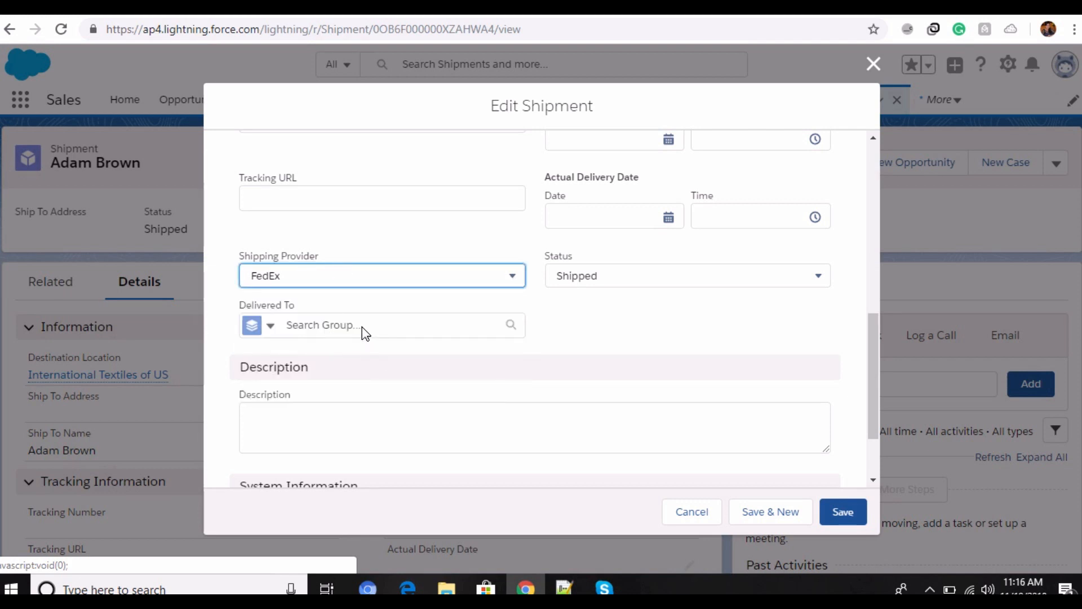
left_click(815, 282)
left_click(817, 282)
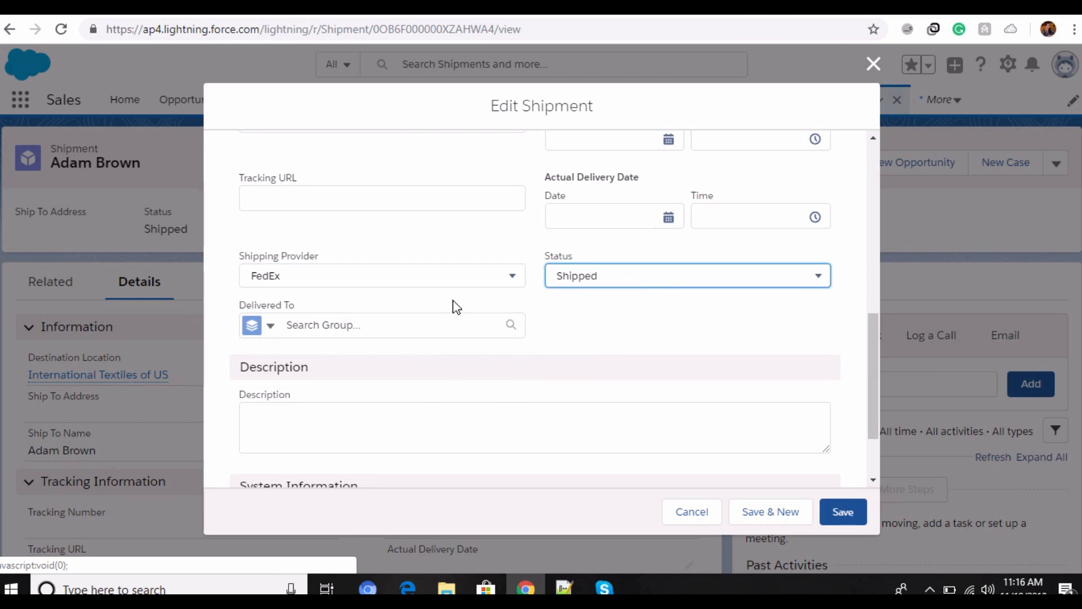
left_click(828, 277)
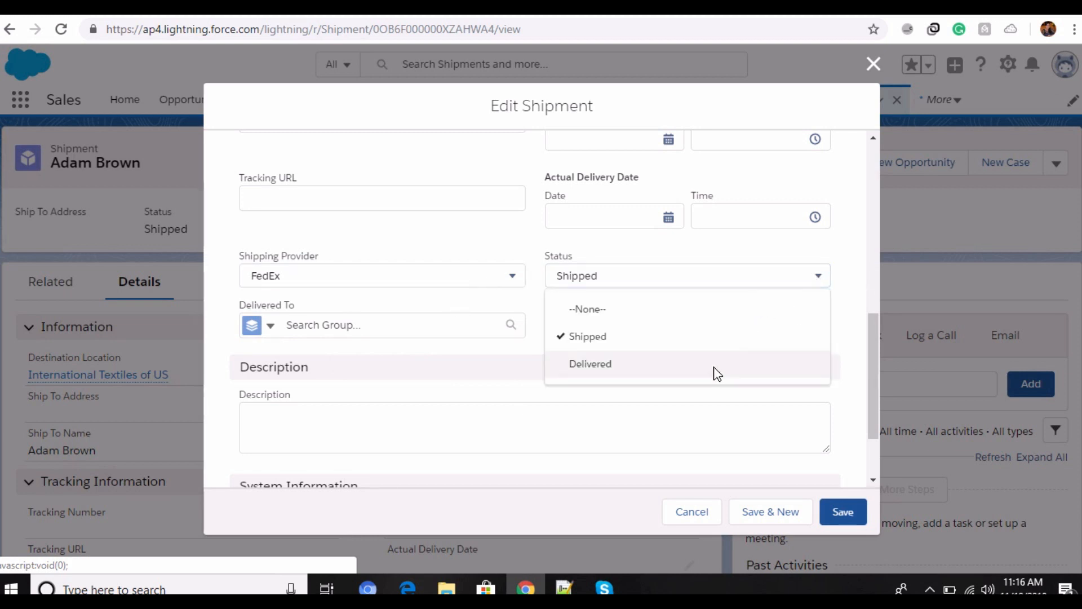
left_click(821, 278)
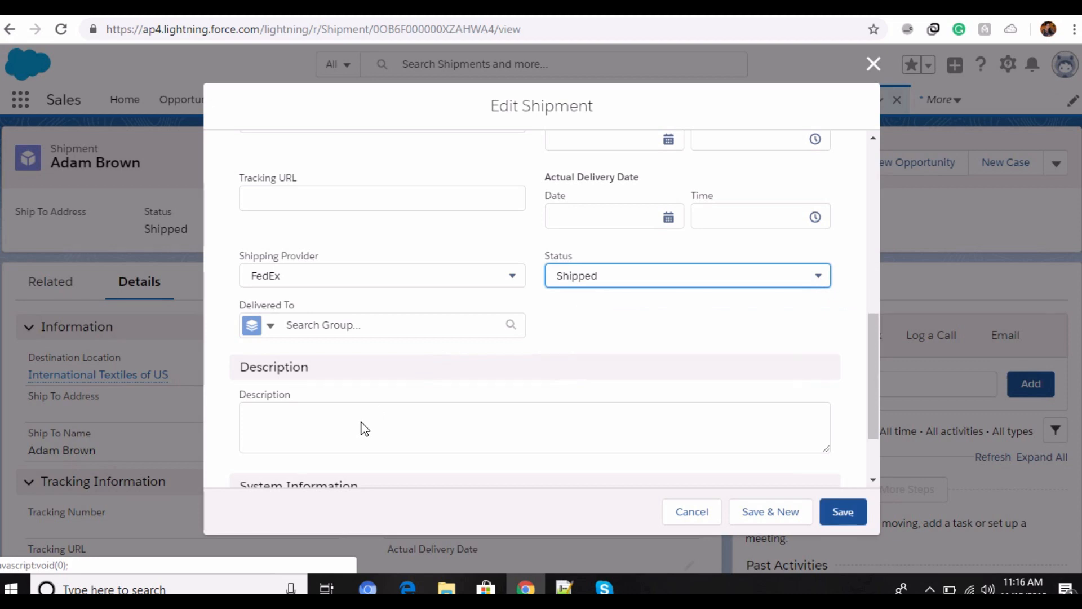
scroll(363, 429, "down", 2)
left_click(838, 511)
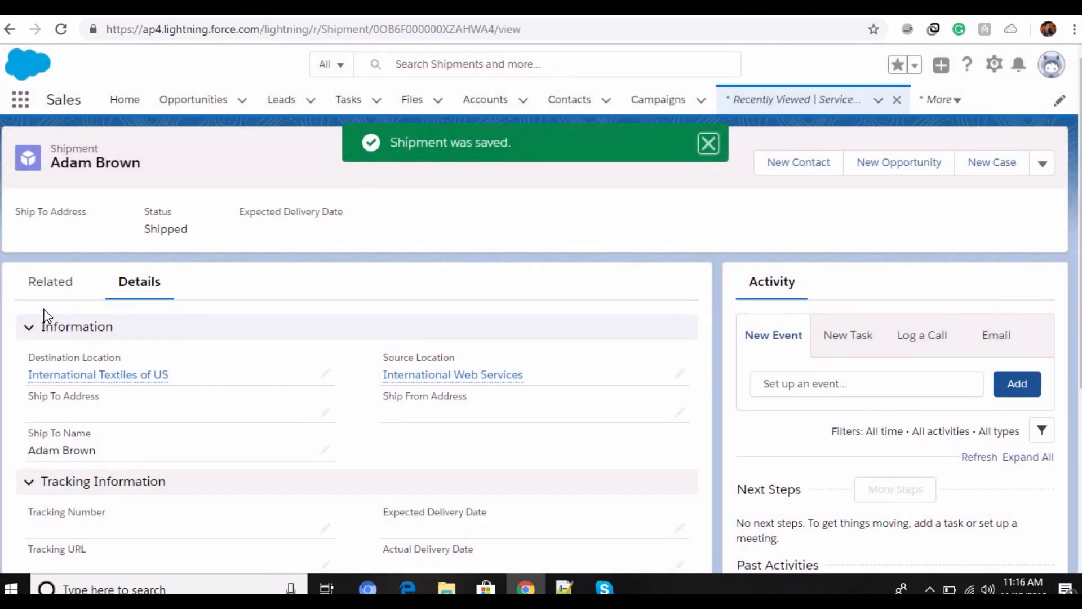
Step: Review the shipment's related lists, from open activities and shipment history through files to product transfers
left_click(55, 283)
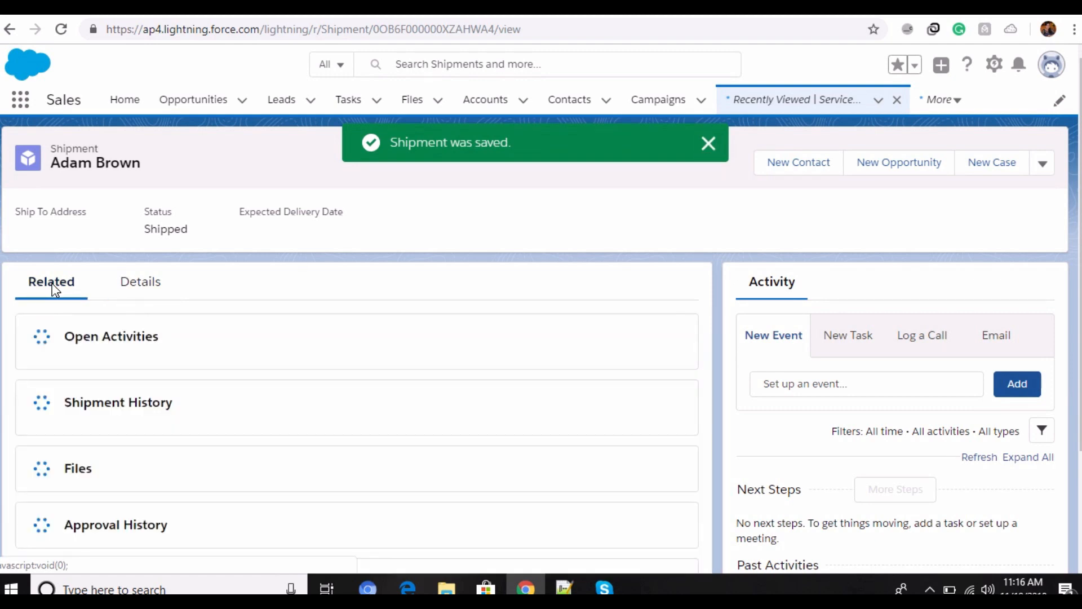
scroll(370, 389, "down", 4)
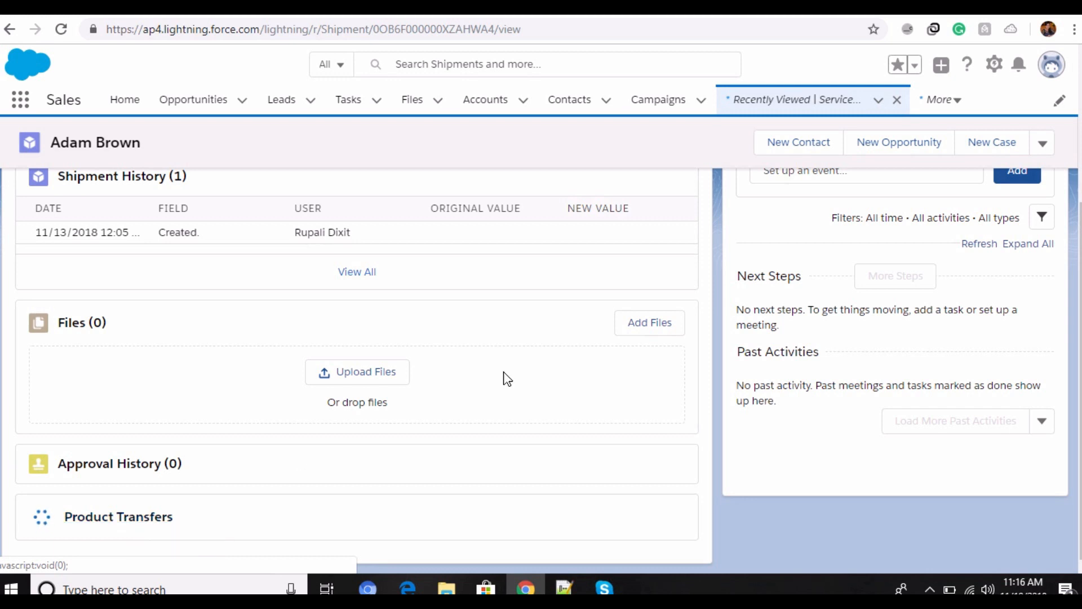
scroll(507, 378, "up", 4)
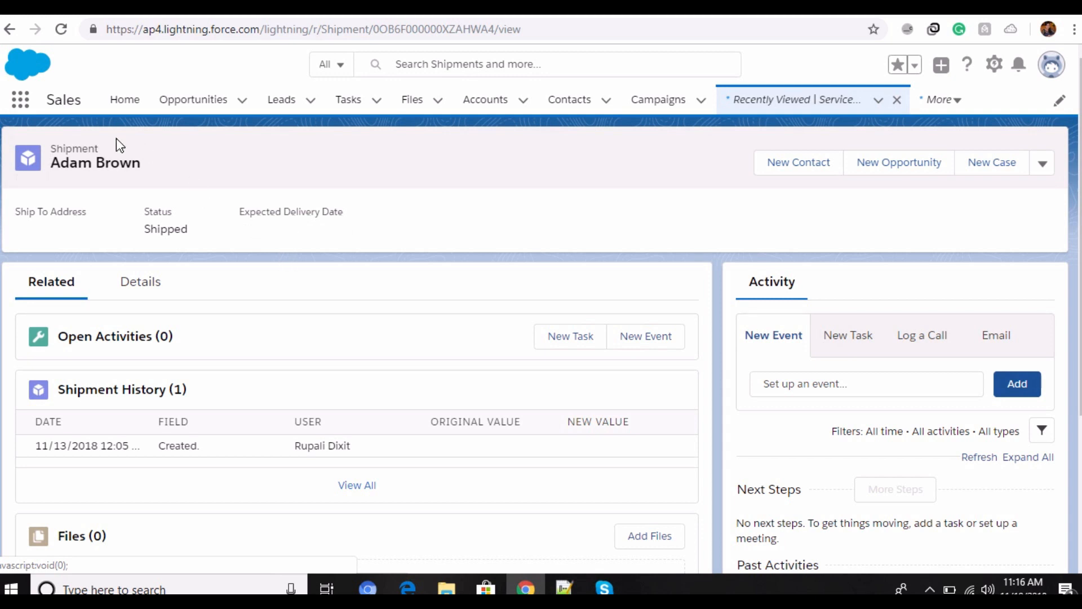
Step: Search the App Launcher for "operating", go to Operating Hours and open For Technician
left_click(19, 100)
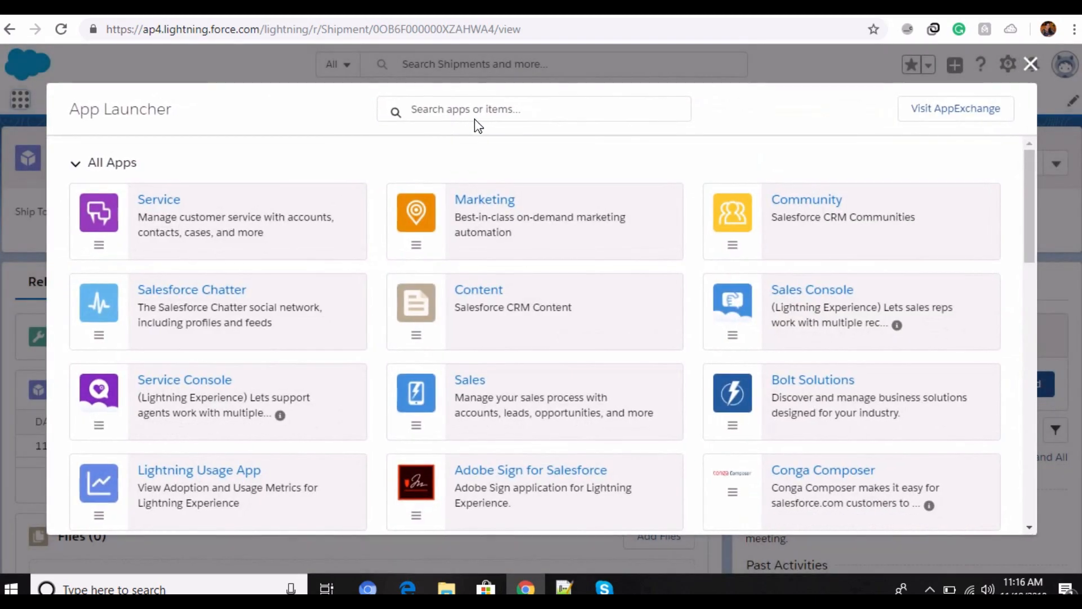
type("oper")
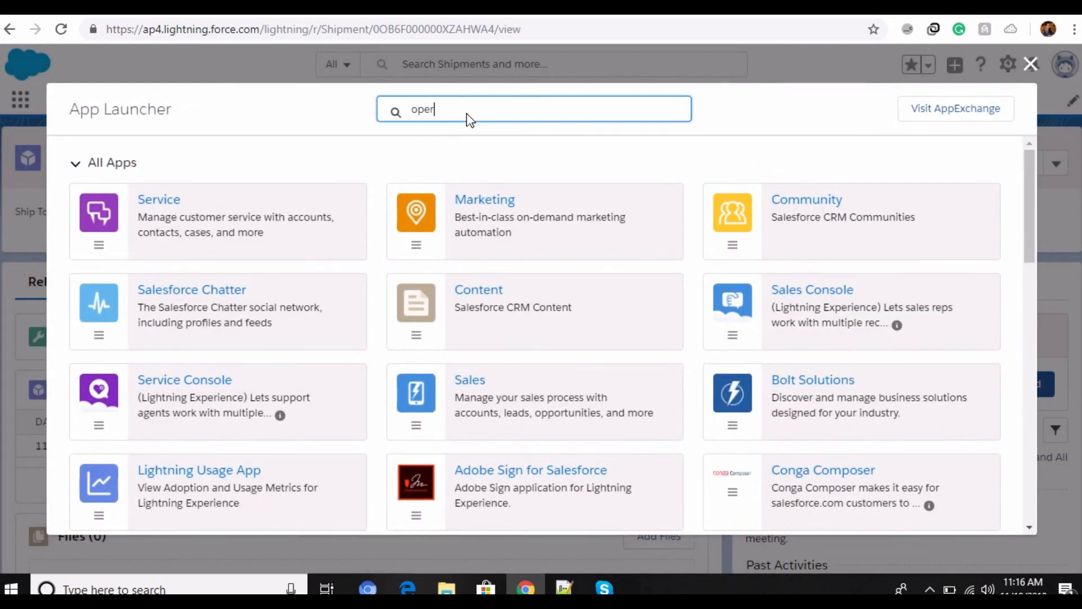
type("ating")
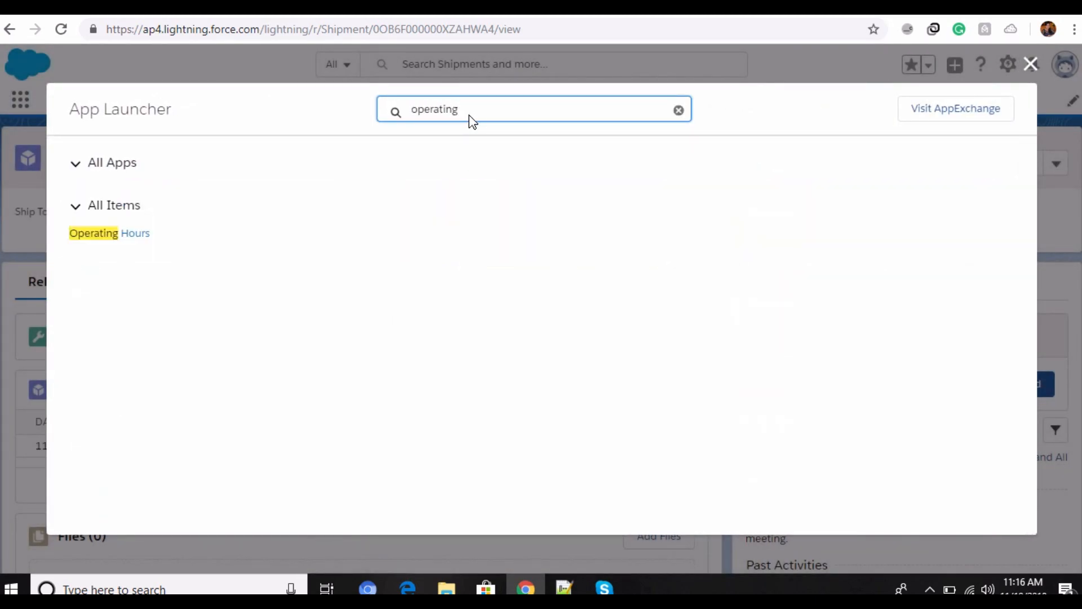
left_click(123, 235)
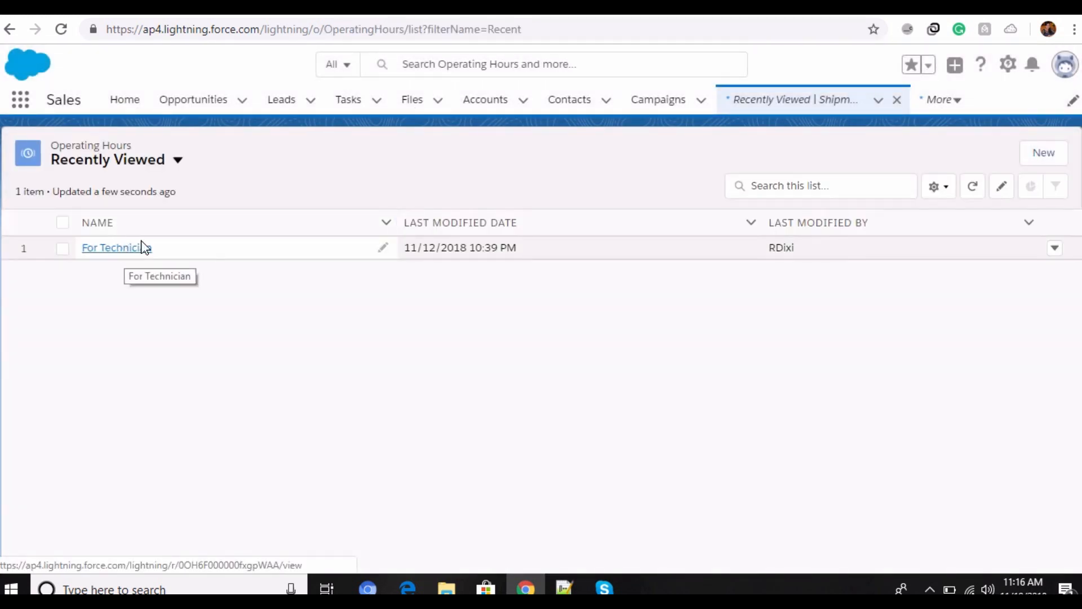
left_click(115, 254)
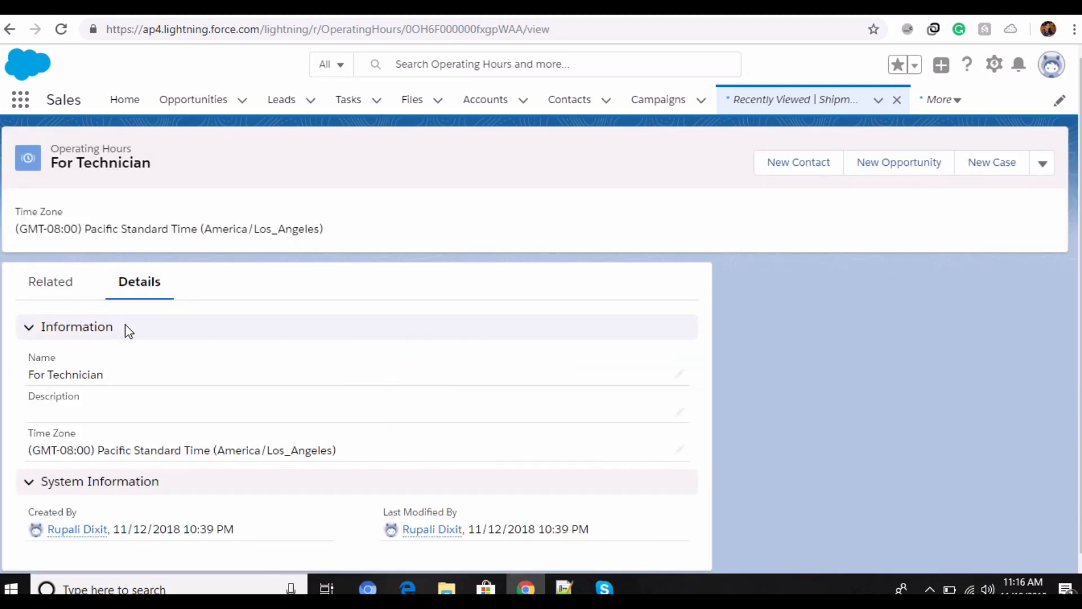
Step: Open the For Technician operating hours for editing, review the name and time zone, and save the record
left_click(1043, 163)
left_click(1007, 220)
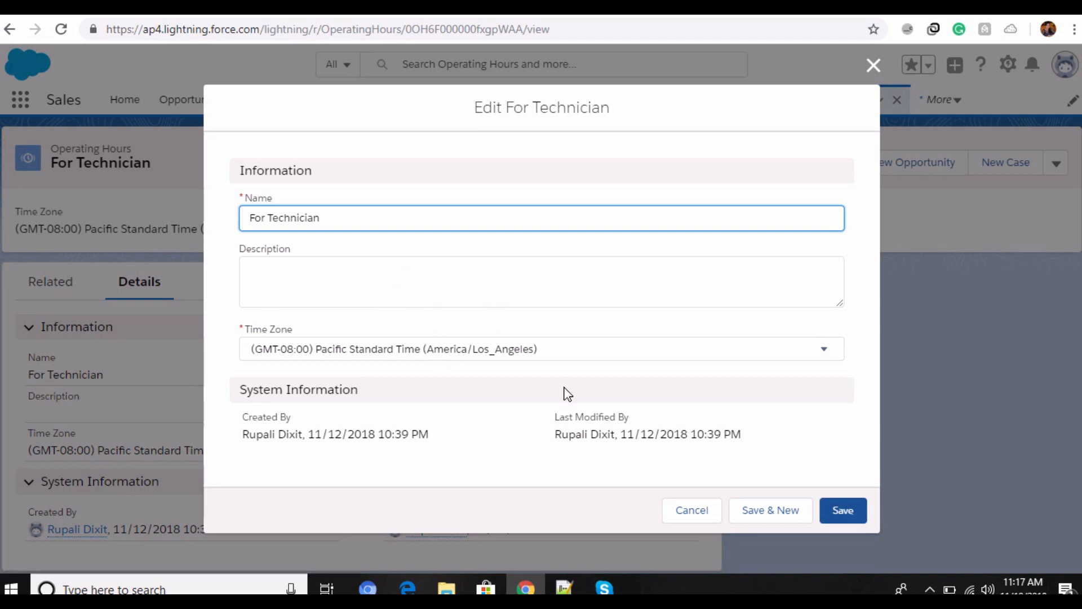
left_click(841, 507)
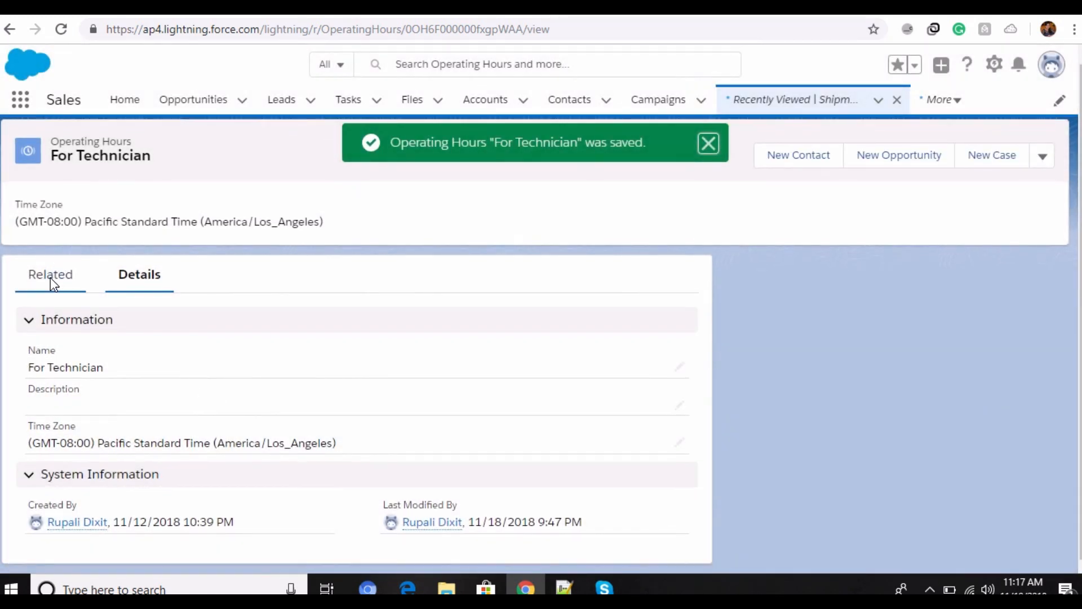
Step: Review the related time slots and the details of the For Technician operating hours
left_click(50, 278)
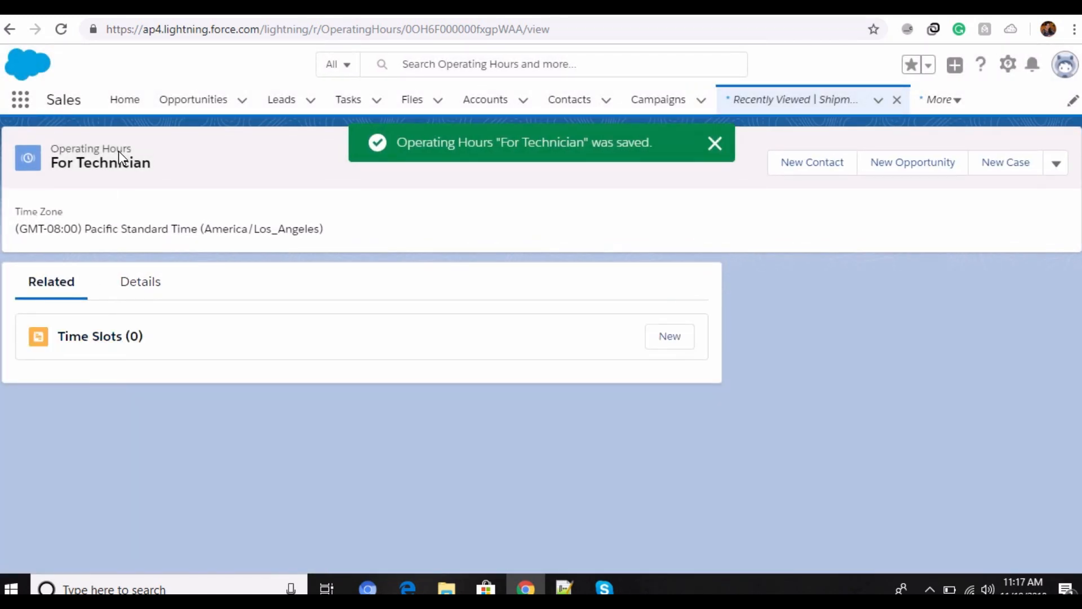
left_click(155, 289)
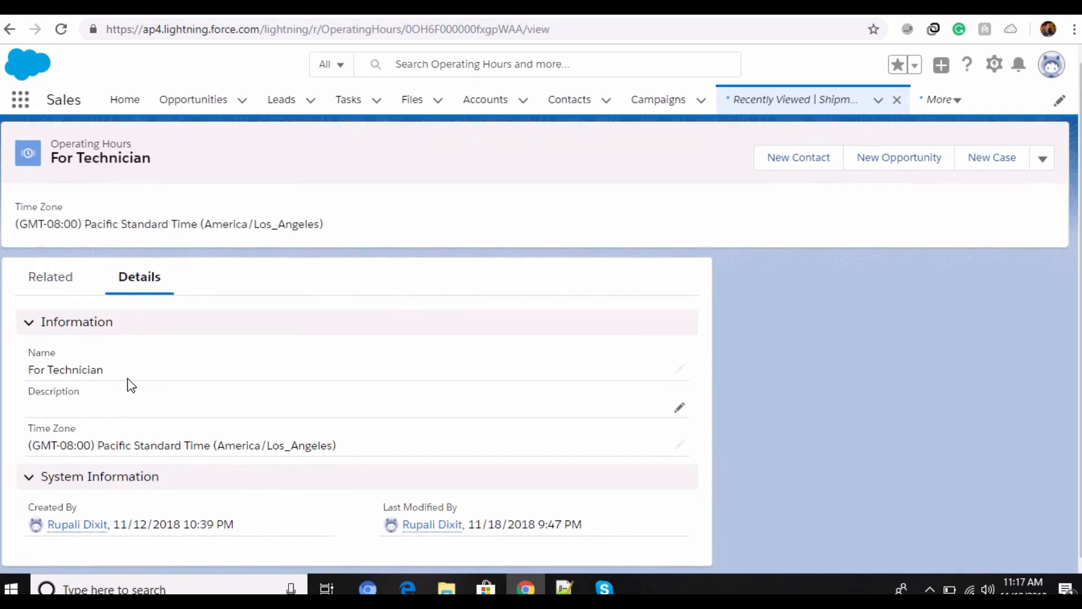
left_click(51, 296)
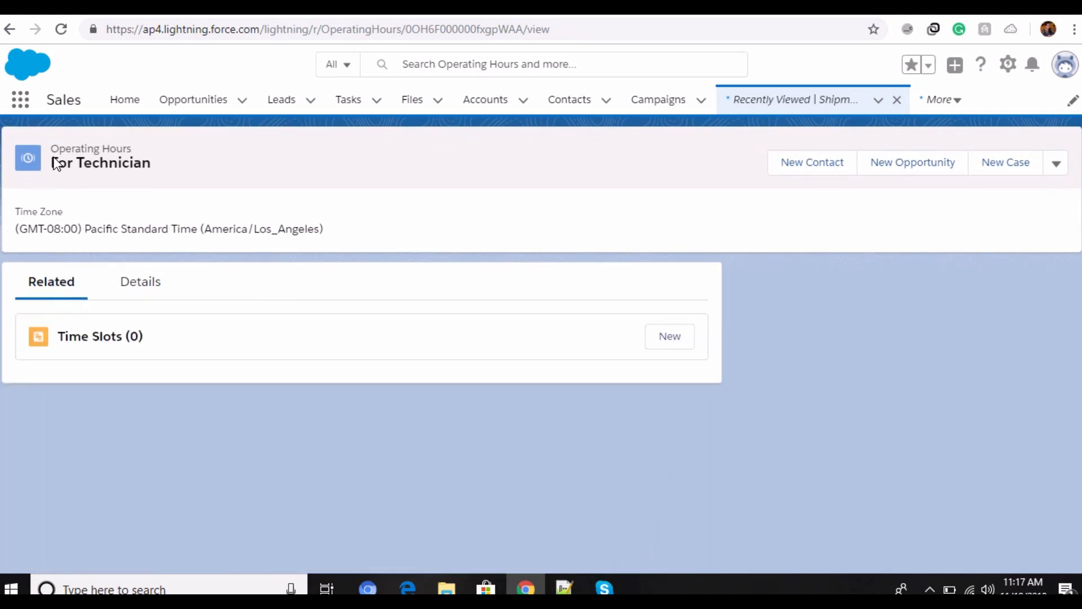
left_click_drag(53, 151, 156, 156)
Step: Create a new time slot for the For Technician operating hours on Monday, with type Normal and start time 9:00 PM
left_click(194, 212)
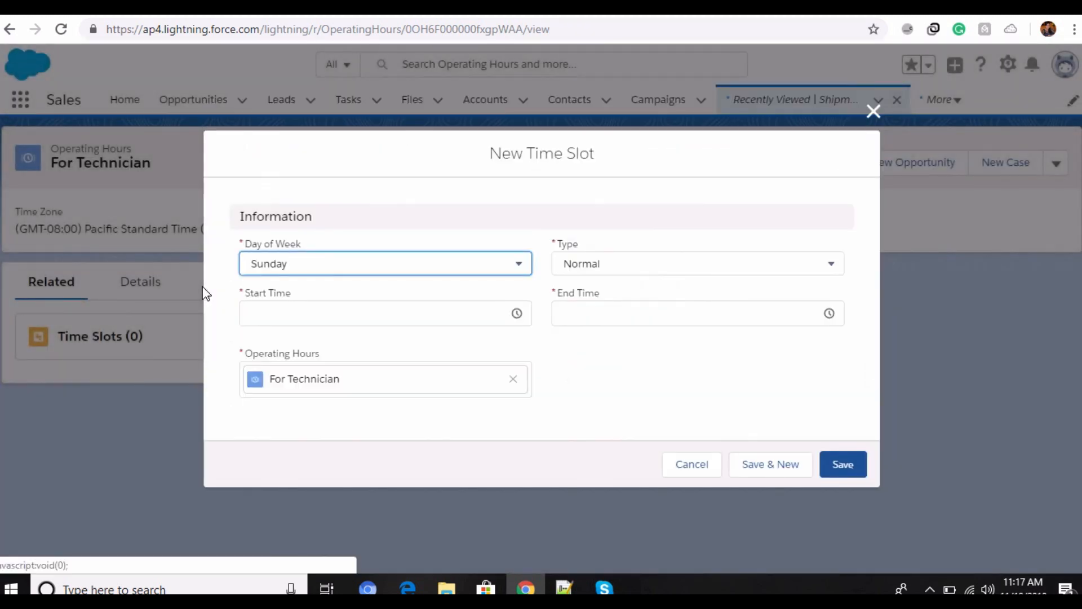
left_click(516, 265)
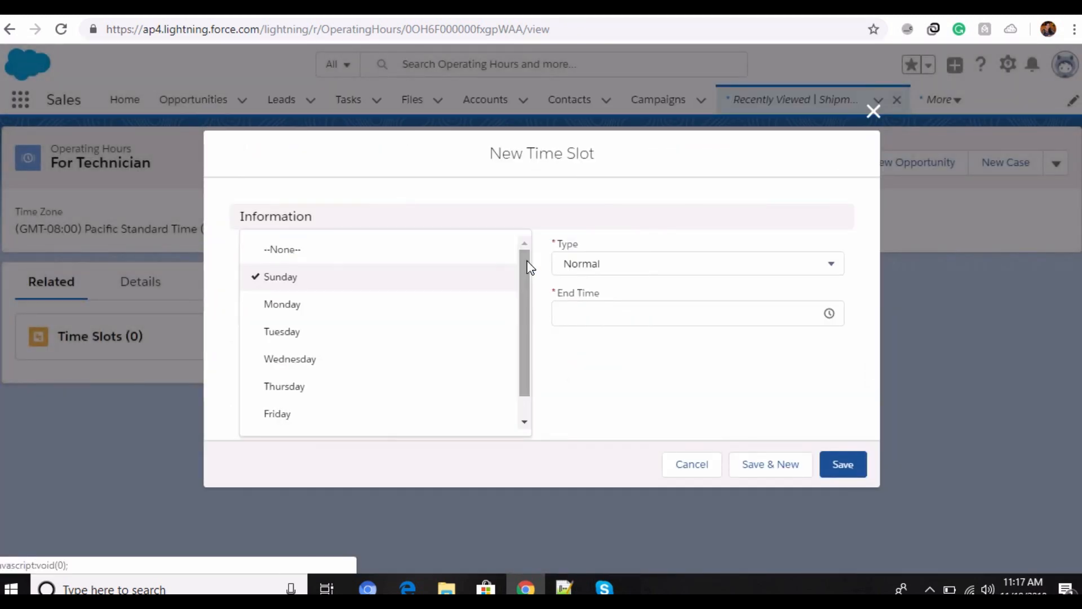
left_click(488, 304)
left_click(629, 272)
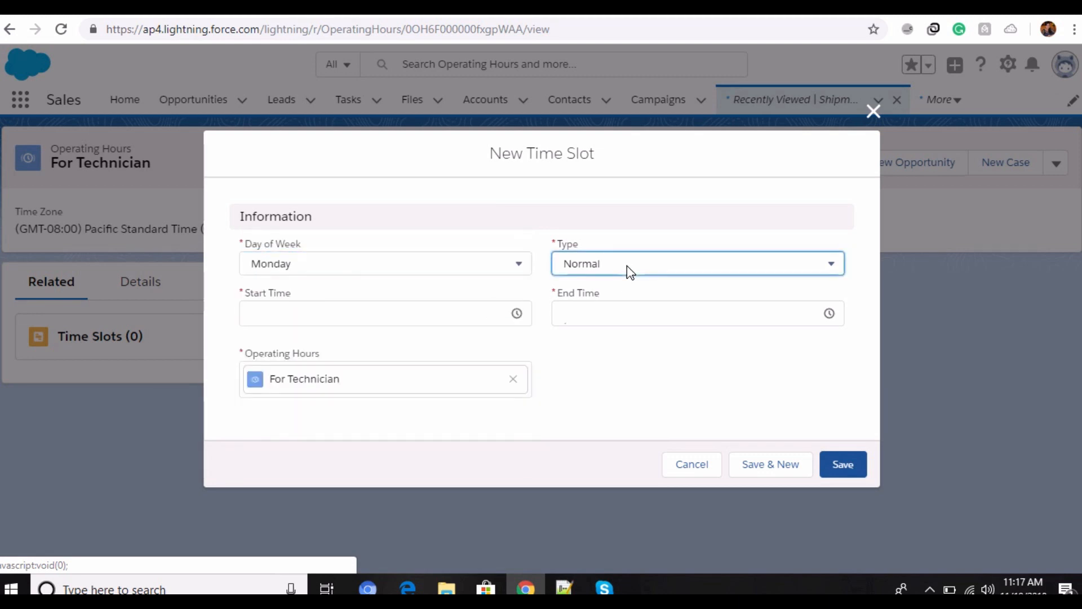
left_click(630, 274)
left_click(322, 315)
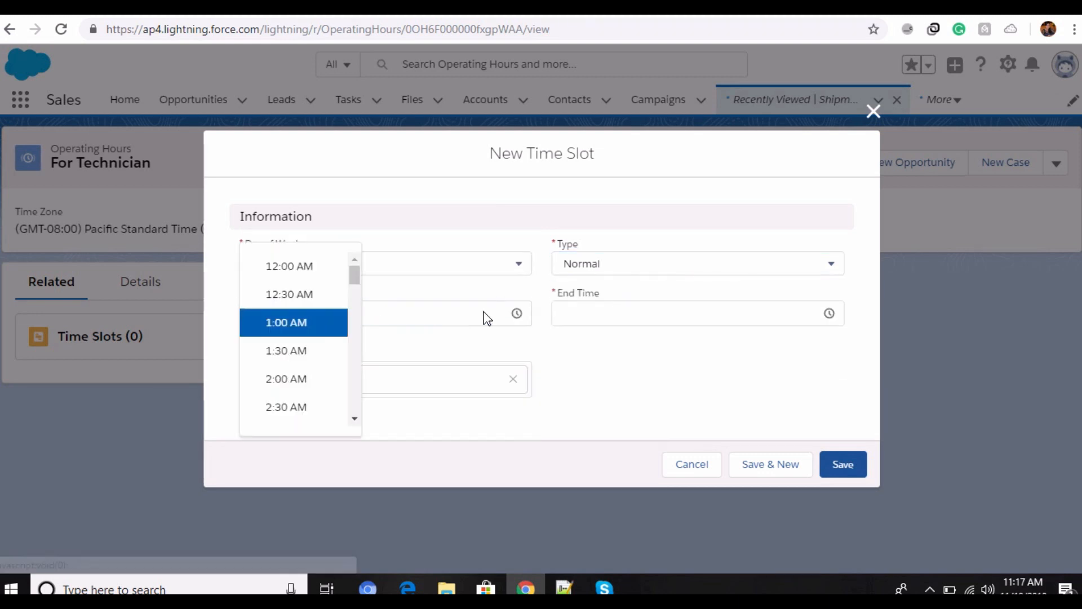
scroll(289, 389, "down", 15)
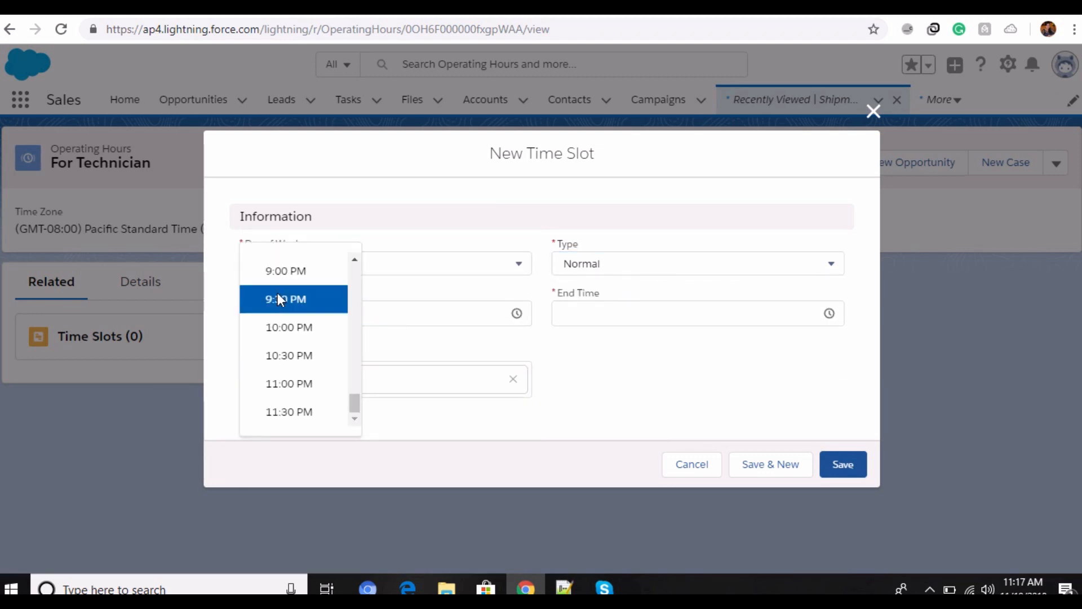
left_click(284, 271)
left_click(829, 313)
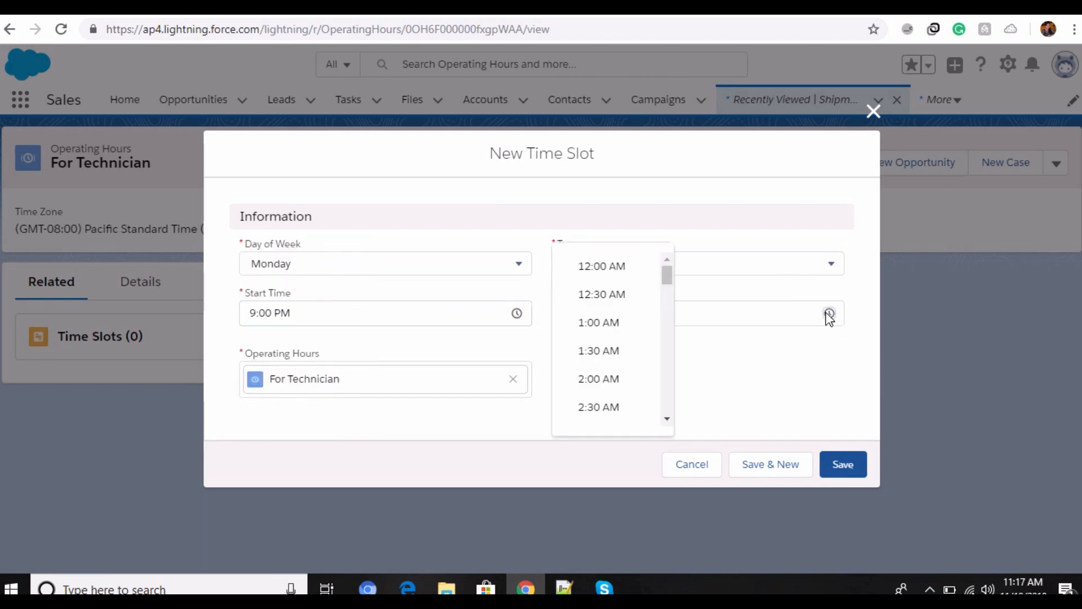
scroll(629, 366, "down", 10)
left_click(626, 366)
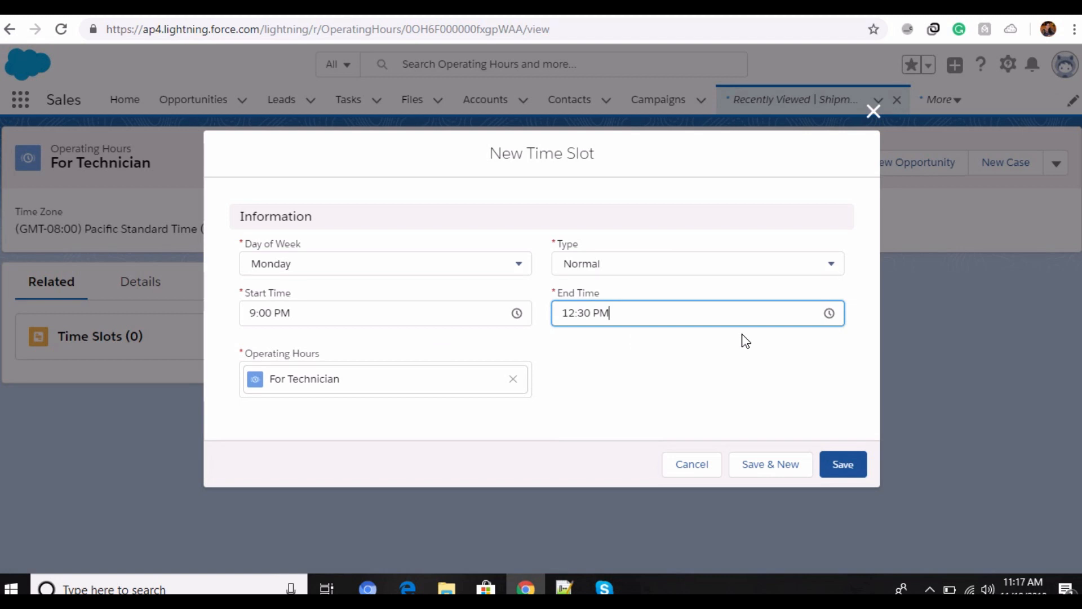
Step: Set the new time slot's end time to 10:00 PM and save it
left_click(830, 314)
scroll(623, 372, "down", 3)
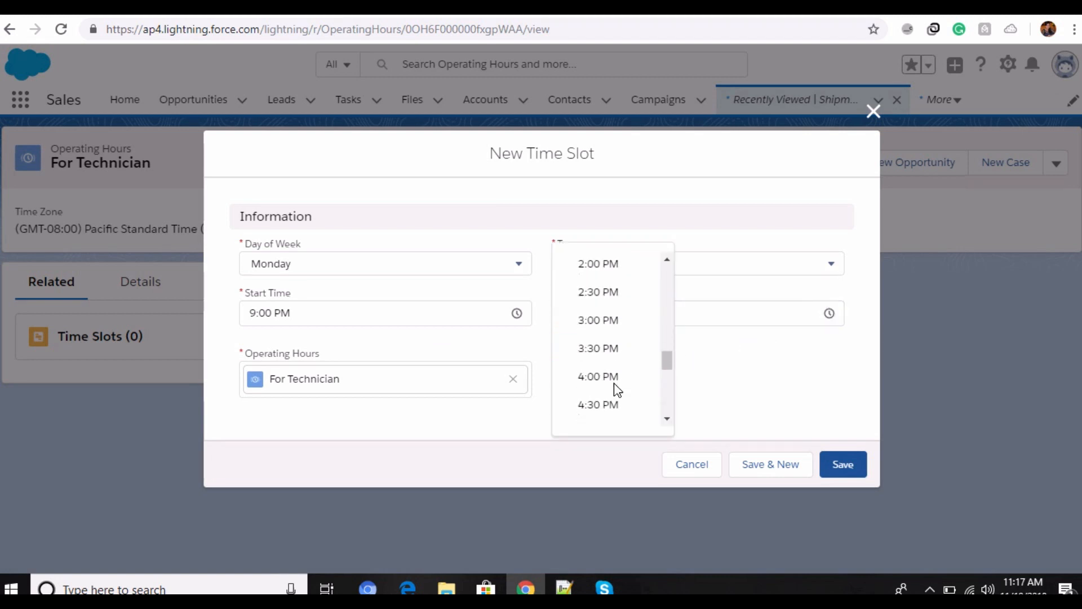
scroll(614, 383, "down", 10)
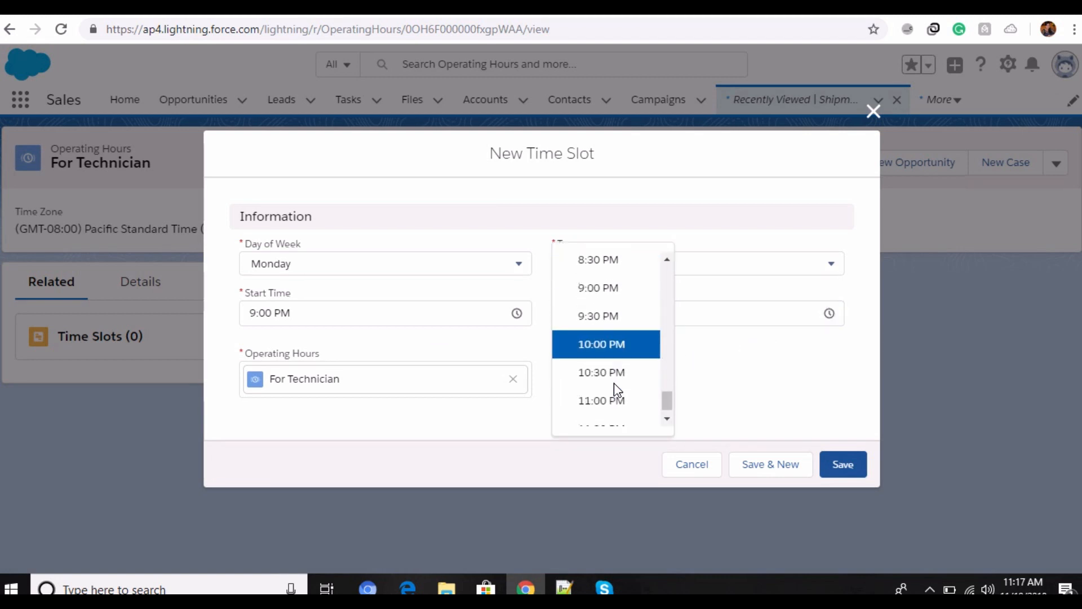
scroll(618, 389, "down", 1)
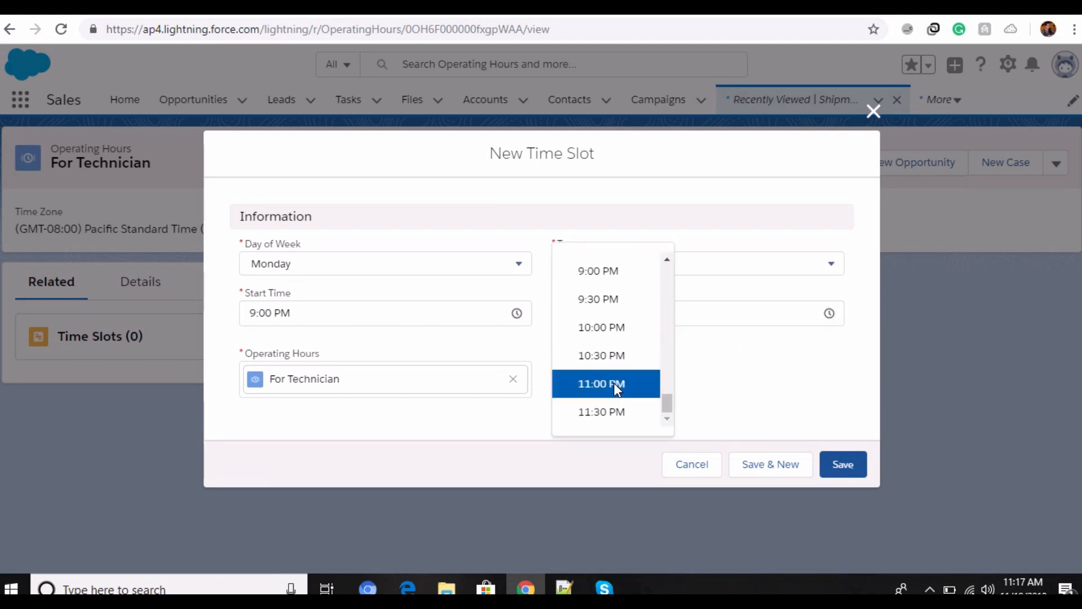
left_click(617, 329)
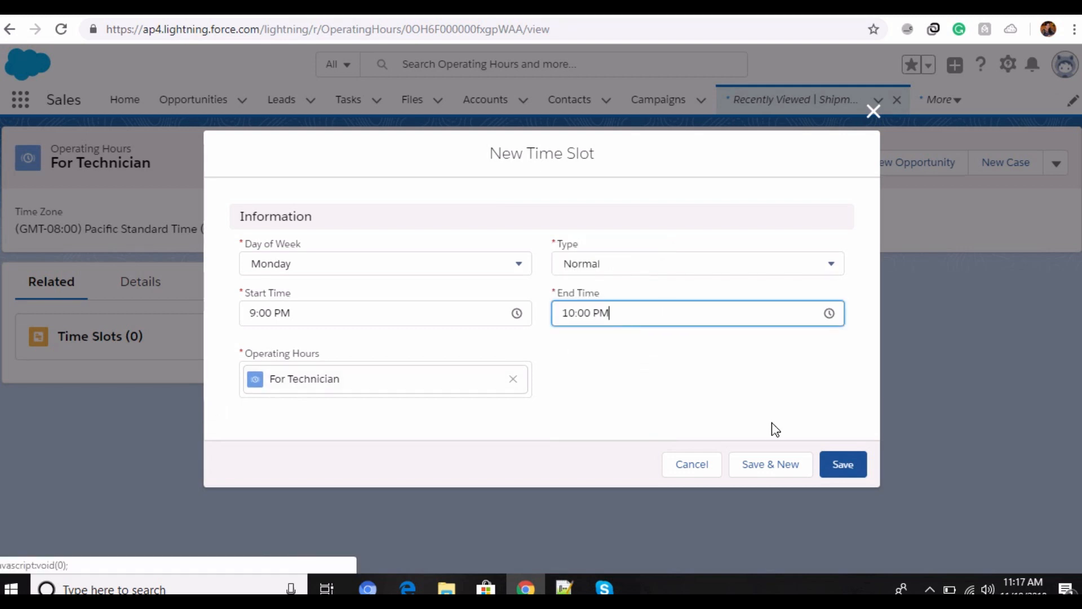
left_click(848, 474)
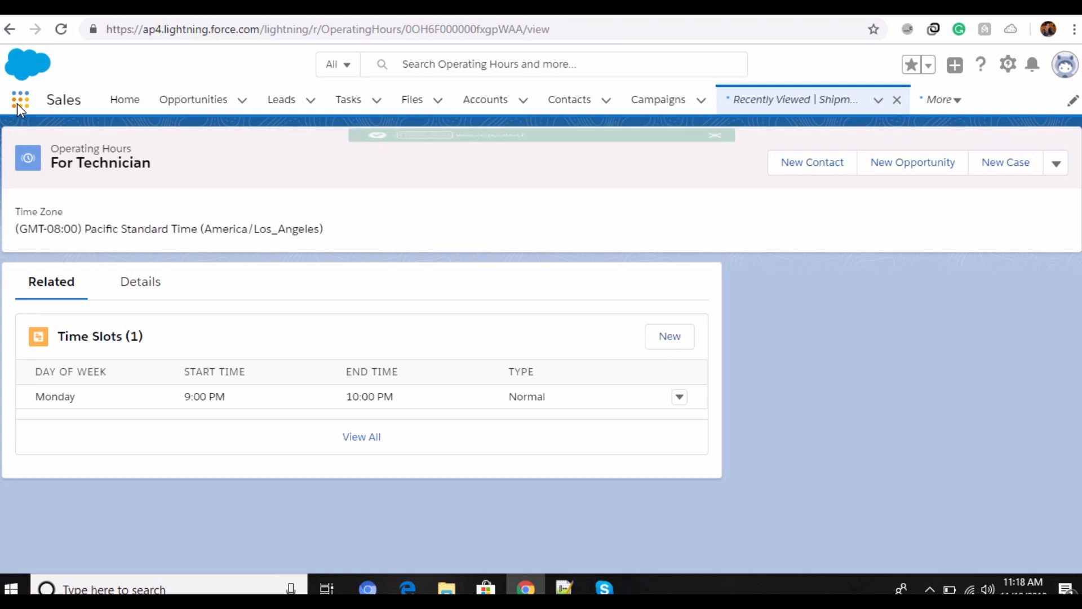
Step: Search the App Launcher for "maint", go to Maintenance Plans and review the details of MP-0001
left_click(19, 102)
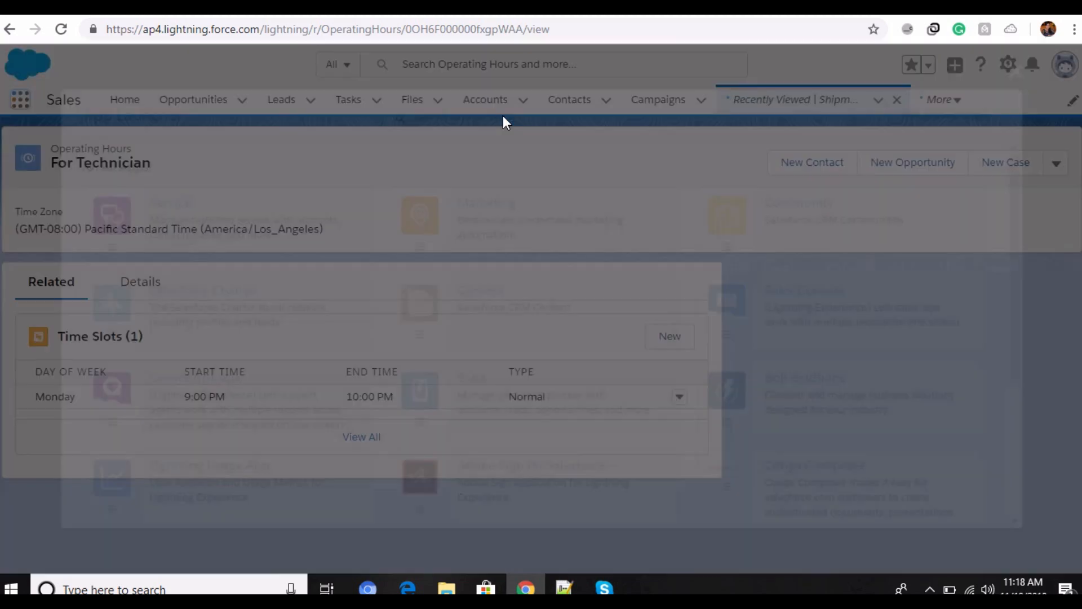
left_click(479, 113)
type("maint")
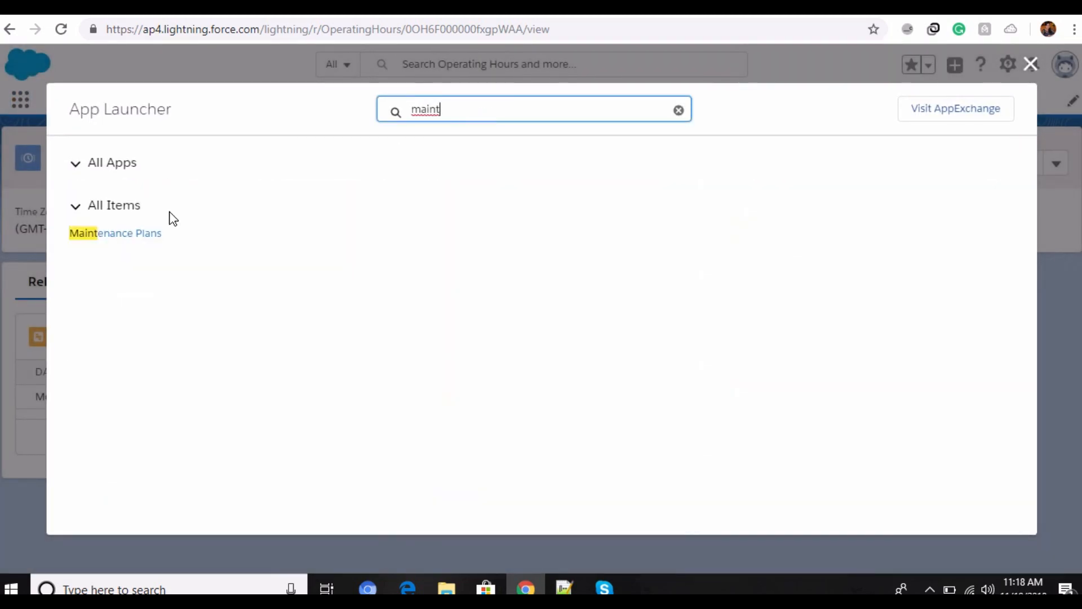
left_click(141, 234)
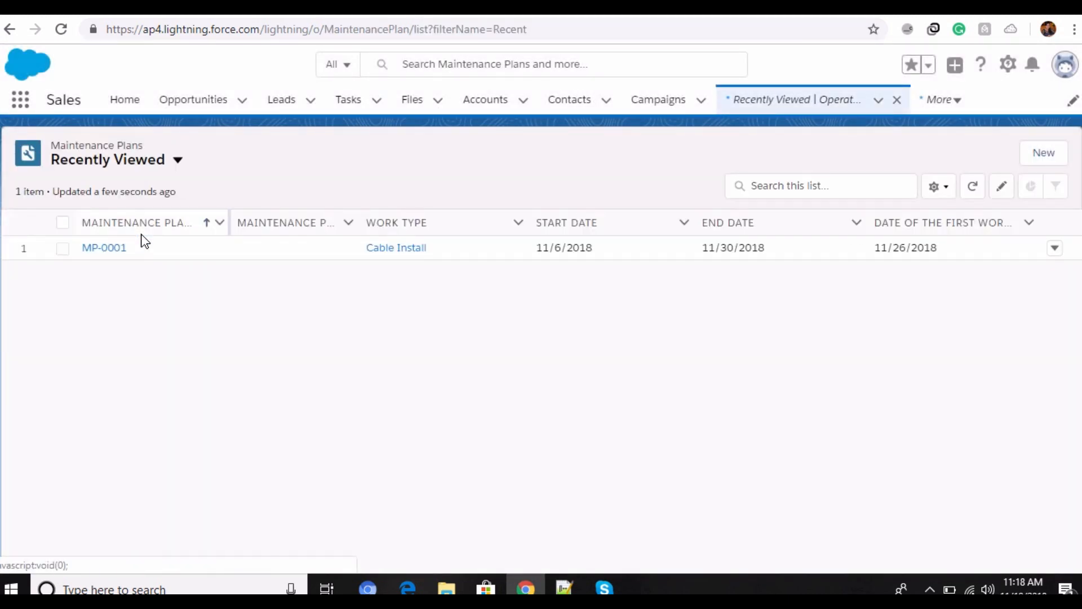
left_click(102, 248)
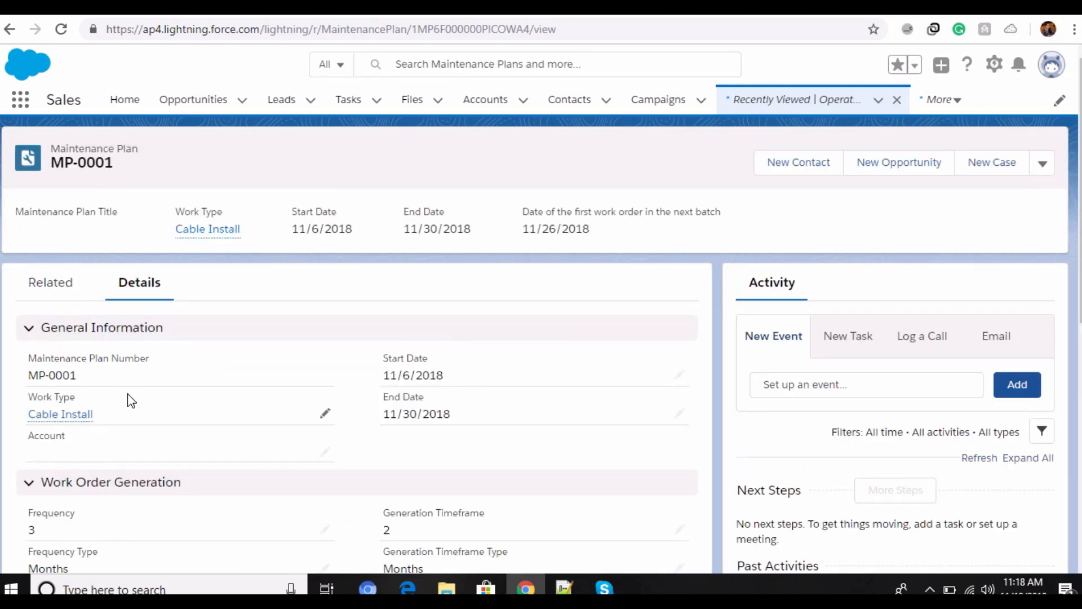
scroll(128, 394, "down", 4)
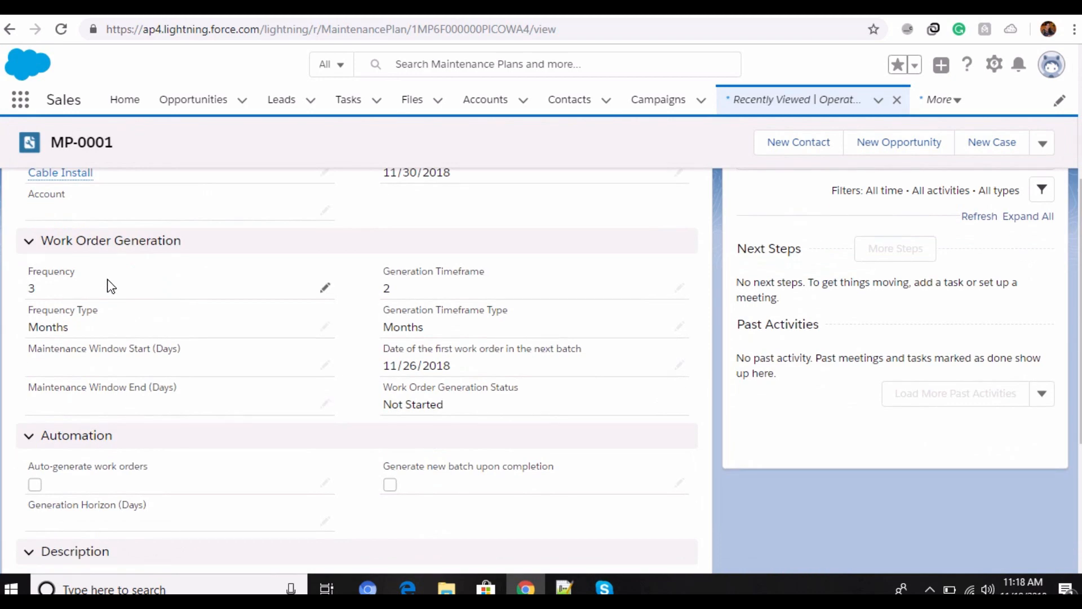
scroll(112, 287, "up", 4)
Step: Open maintenance plan MP-0001 for editing and review its general information, work order generation fields and frequency type options
left_click(1043, 162)
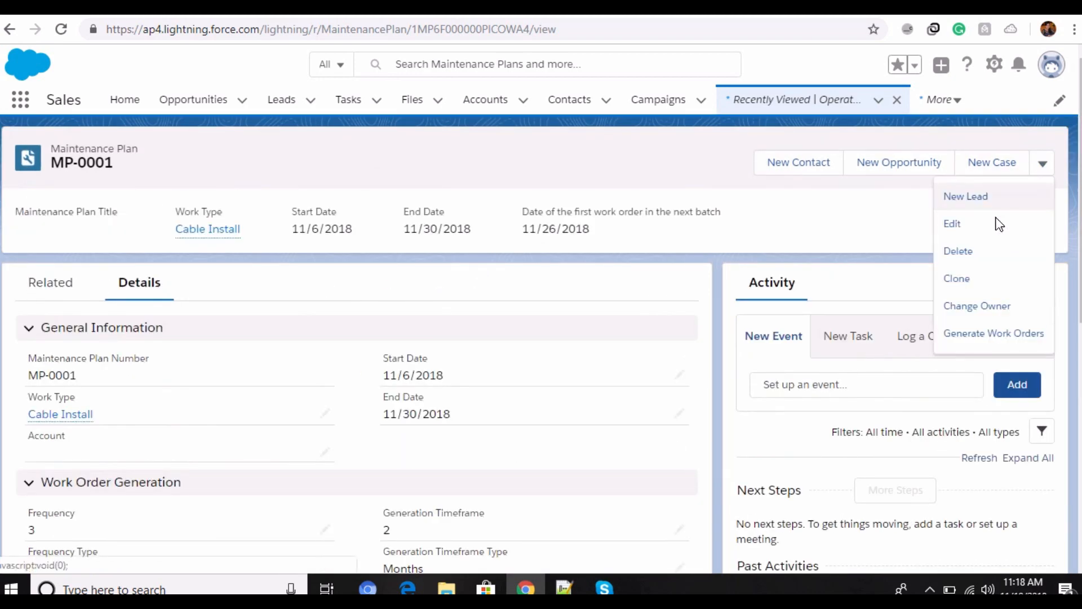
left_click(997, 223)
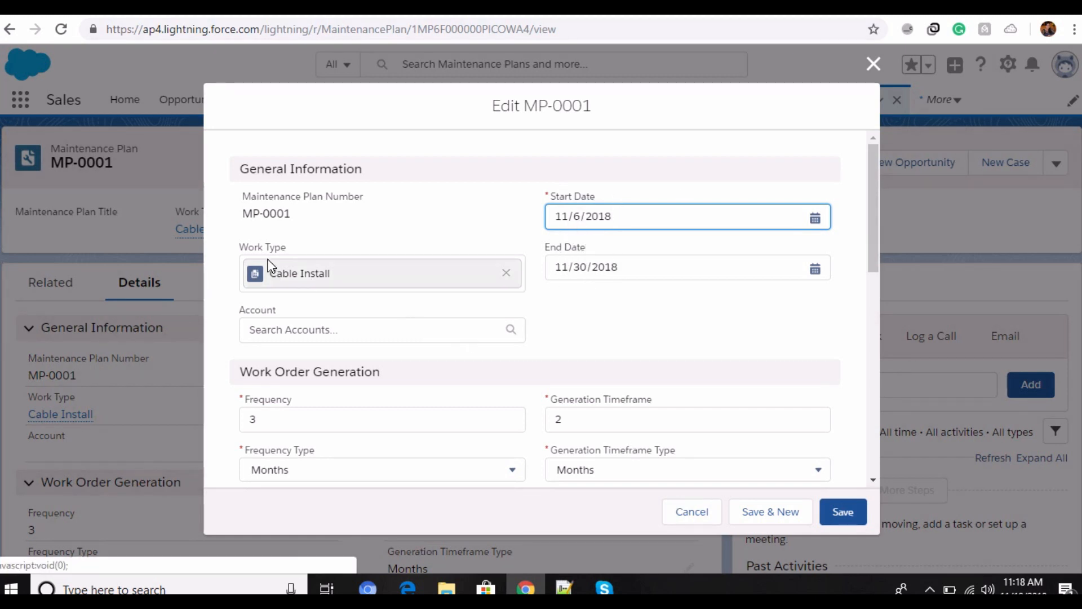
scroll(348, 332, "down", 1)
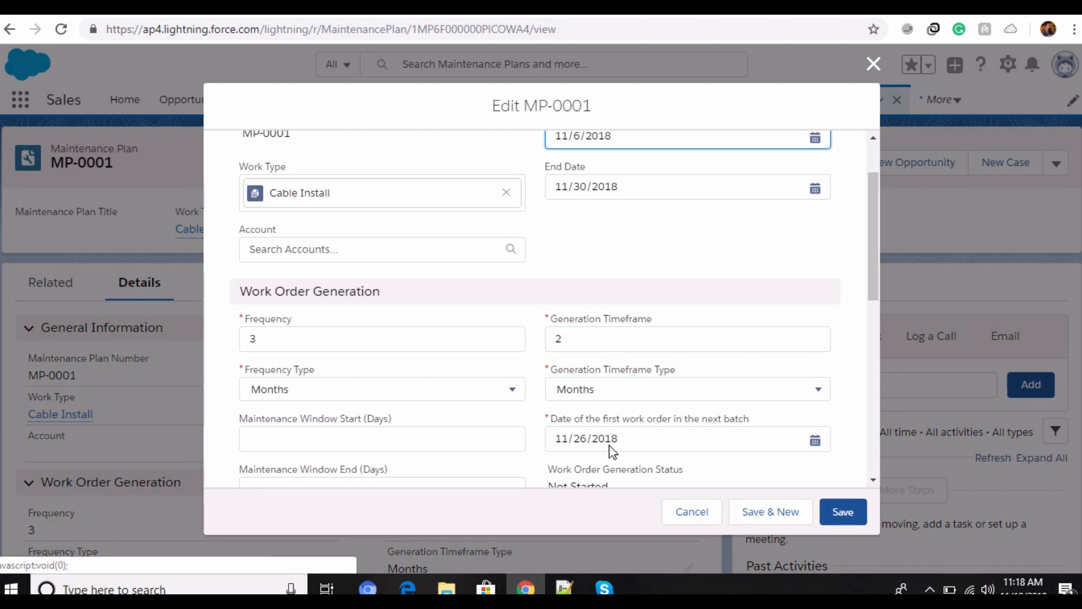
scroll(613, 451, "down", 2)
left_click(514, 310)
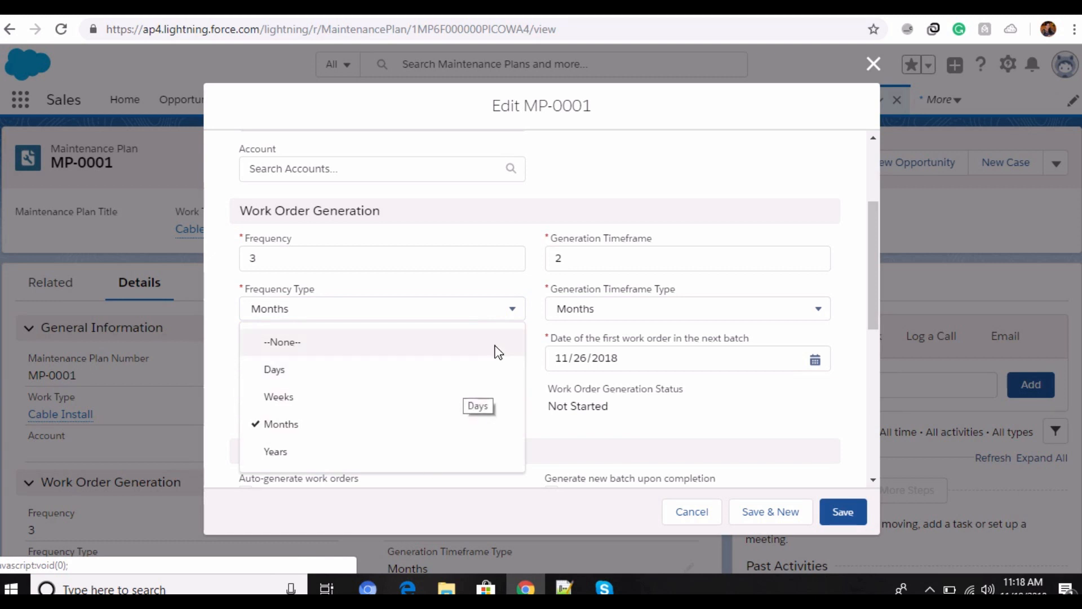
left_click(511, 315)
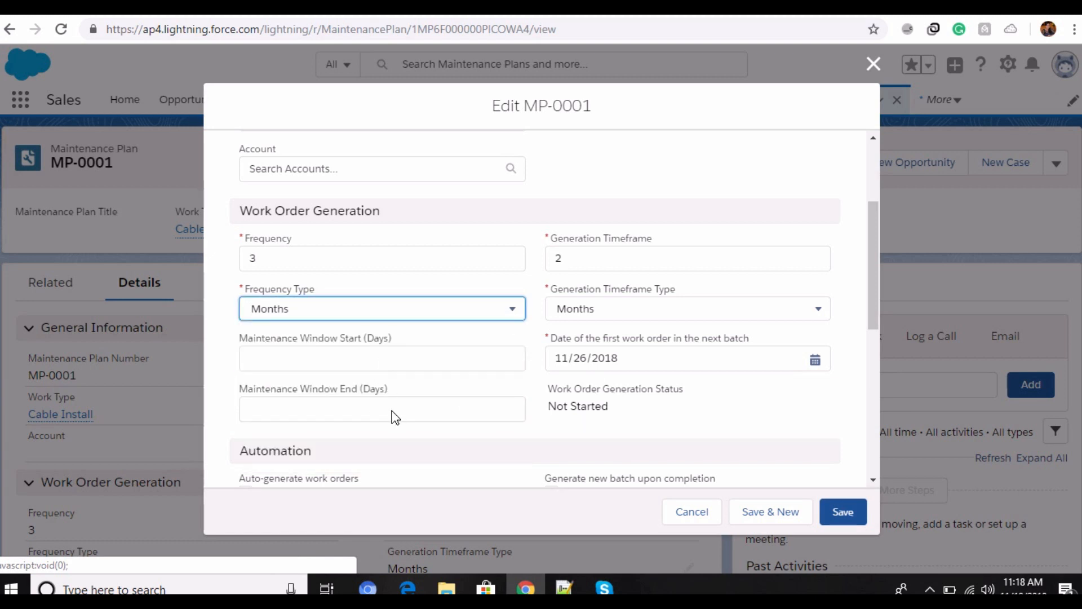
Step: Review the plan's automation and description fields, toggle Generate new batch upon completion on and off, and save the plan
scroll(415, 402, "down", 6)
scroll(415, 403, "down", 2)
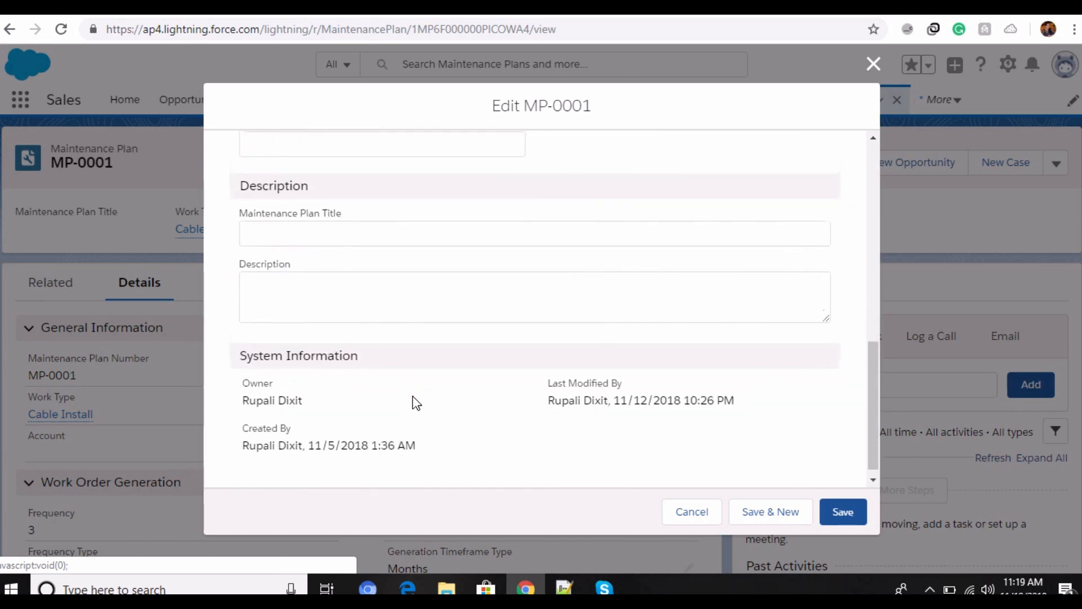
scroll(405, 389, "up", 3)
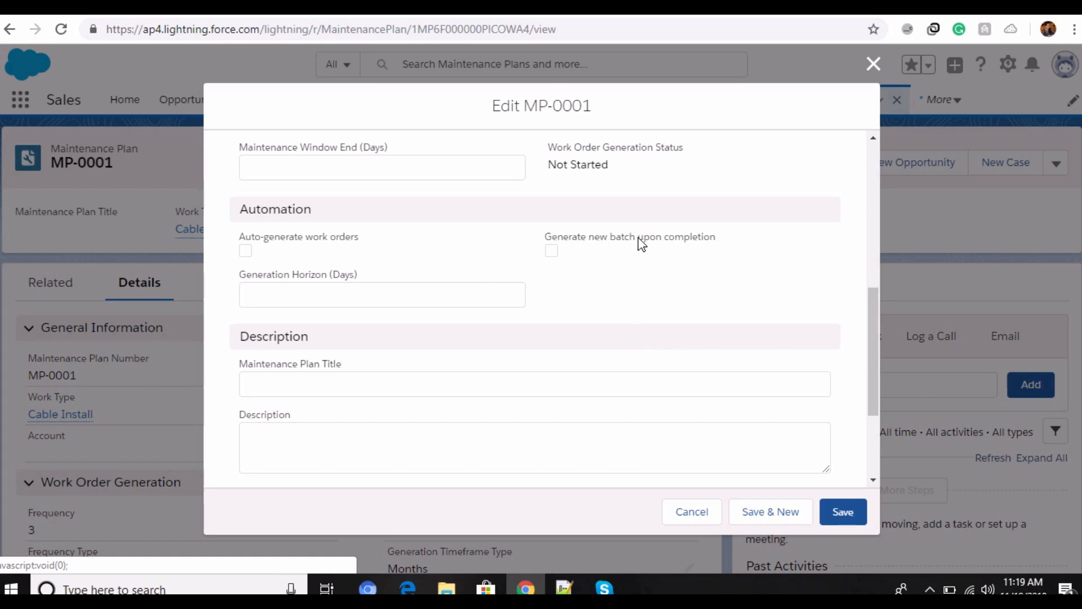
left_click(552, 252)
left_click(553, 251)
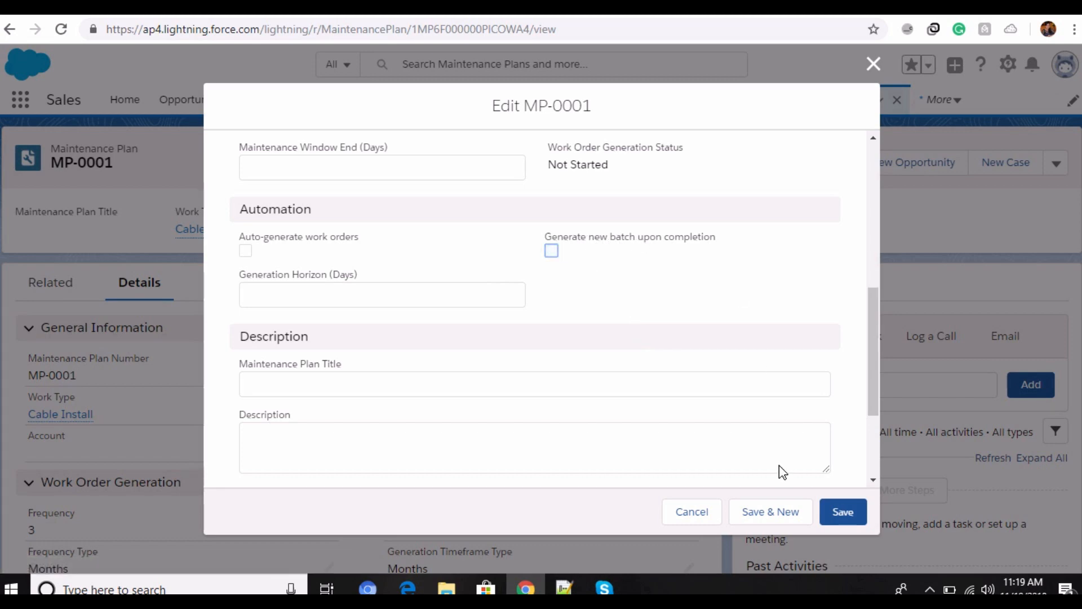
left_click(843, 507)
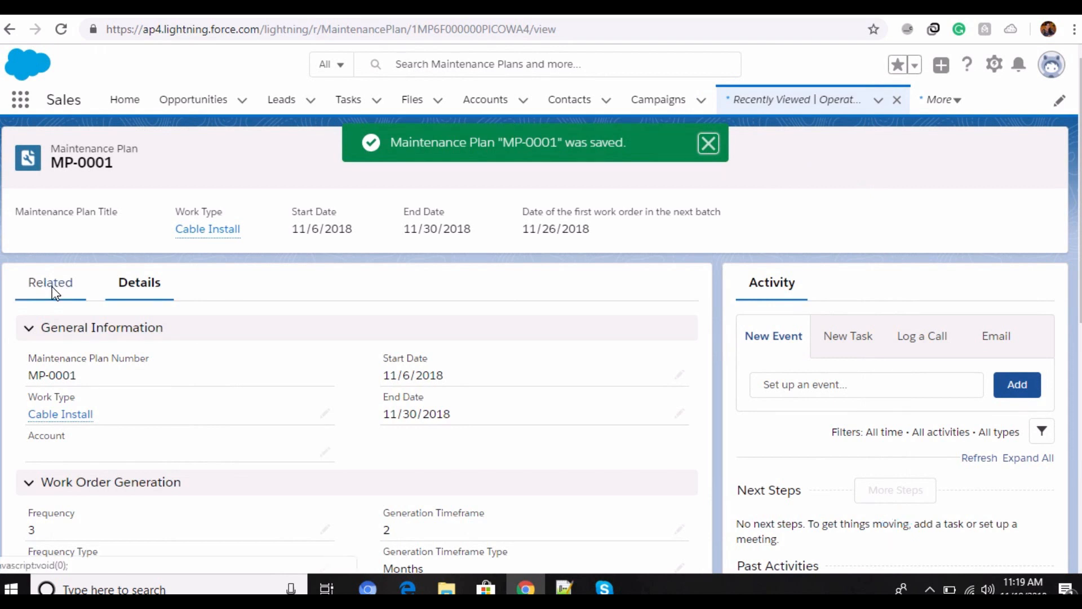
Step: Review the maintenance plan's related work orders, assets, files and history
left_click(52, 288)
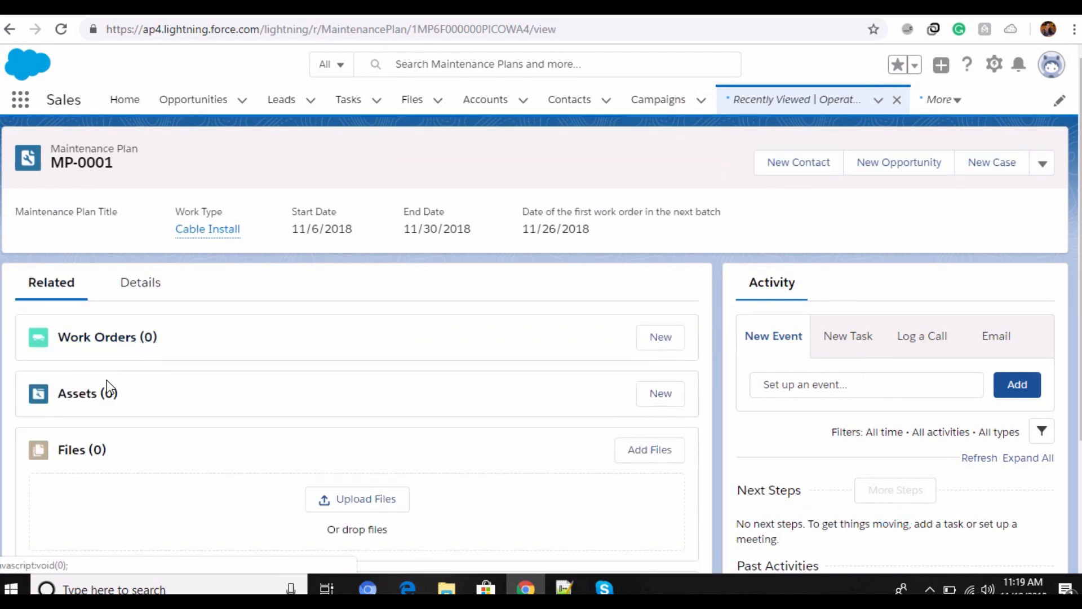
scroll(186, 457, "down", 3)
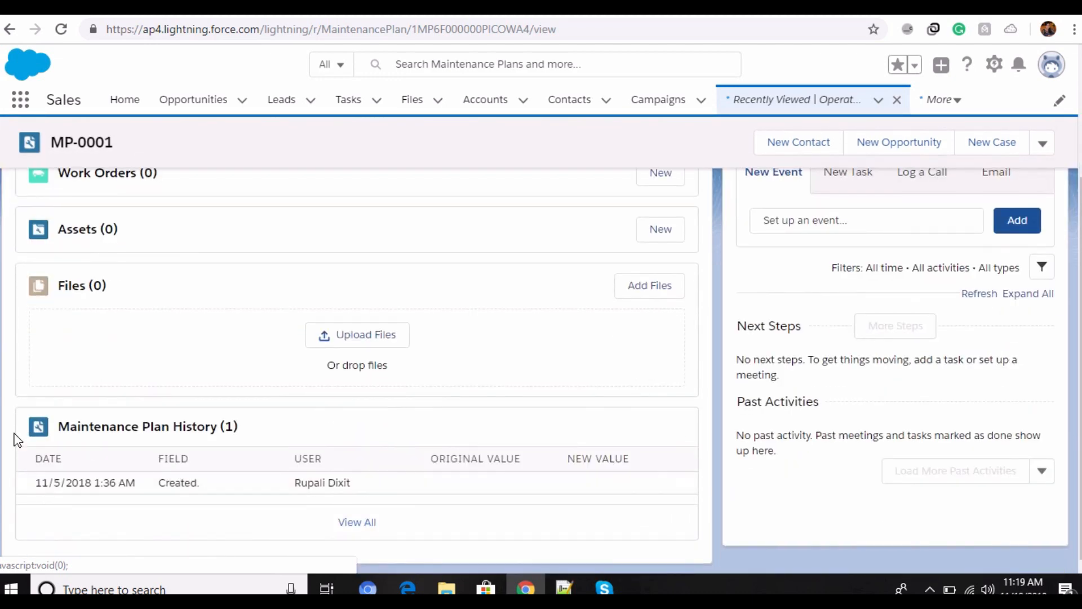
scroll(411, 350, "up", 3)
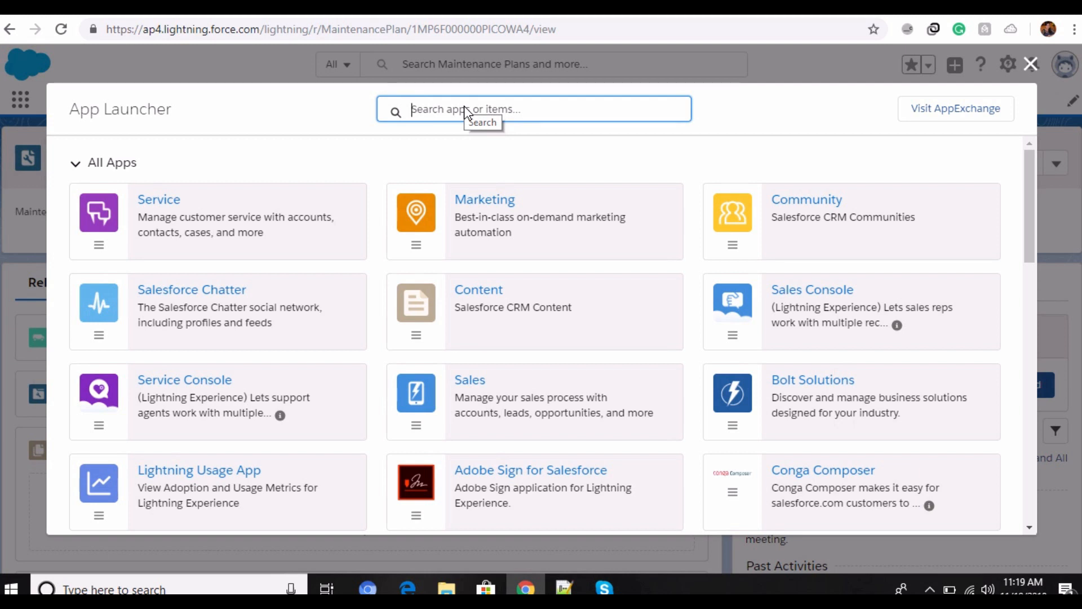
Step: Search the App Launcher for "return orders", go to Return Orders and open RO-0001
type("return")
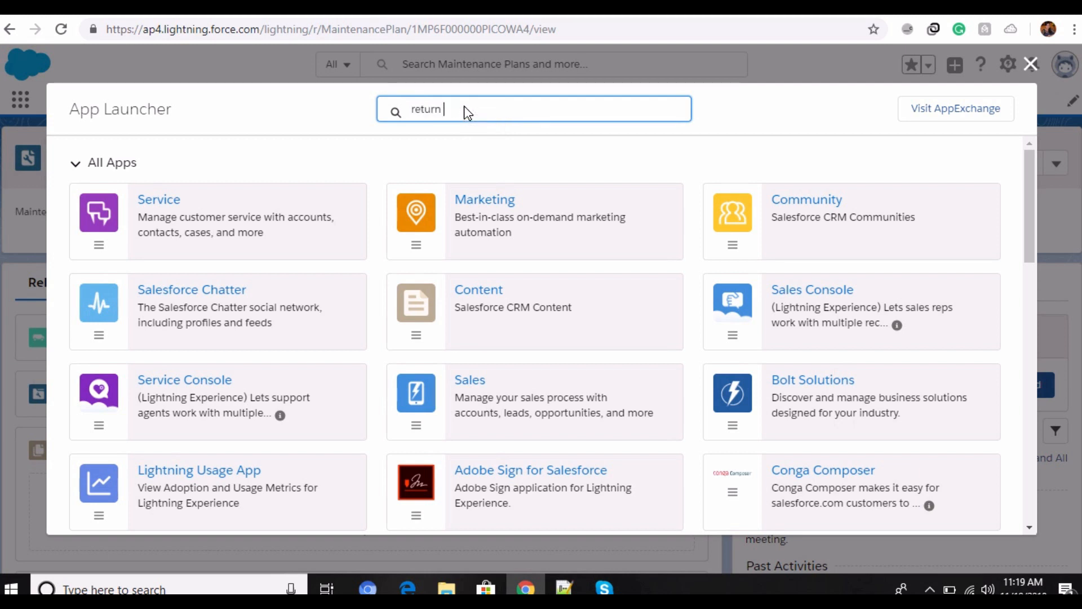
type(" orders")
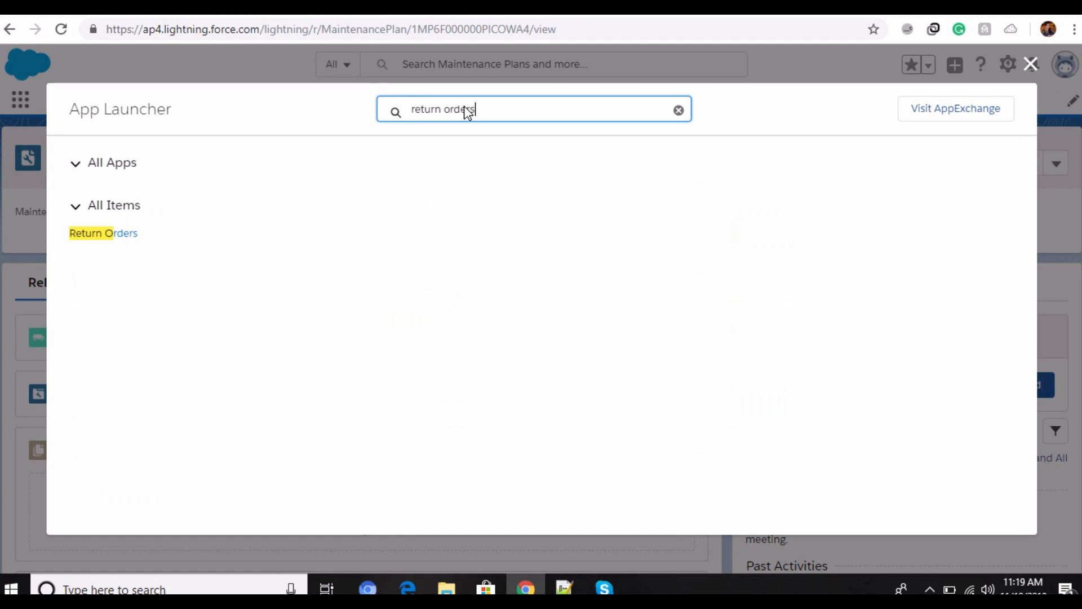
left_click(117, 233)
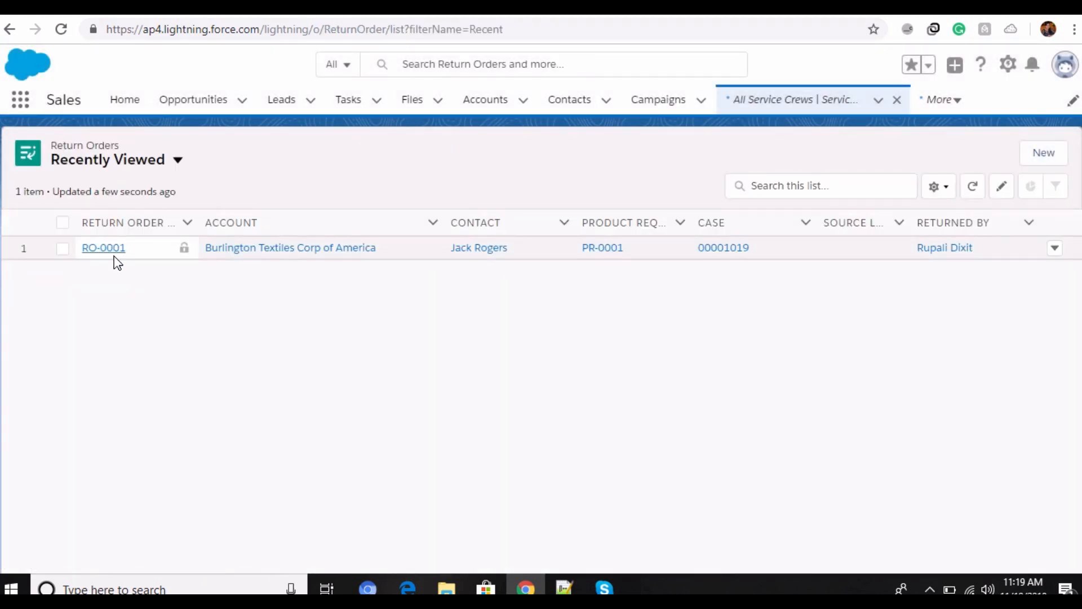
left_click(105, 247)
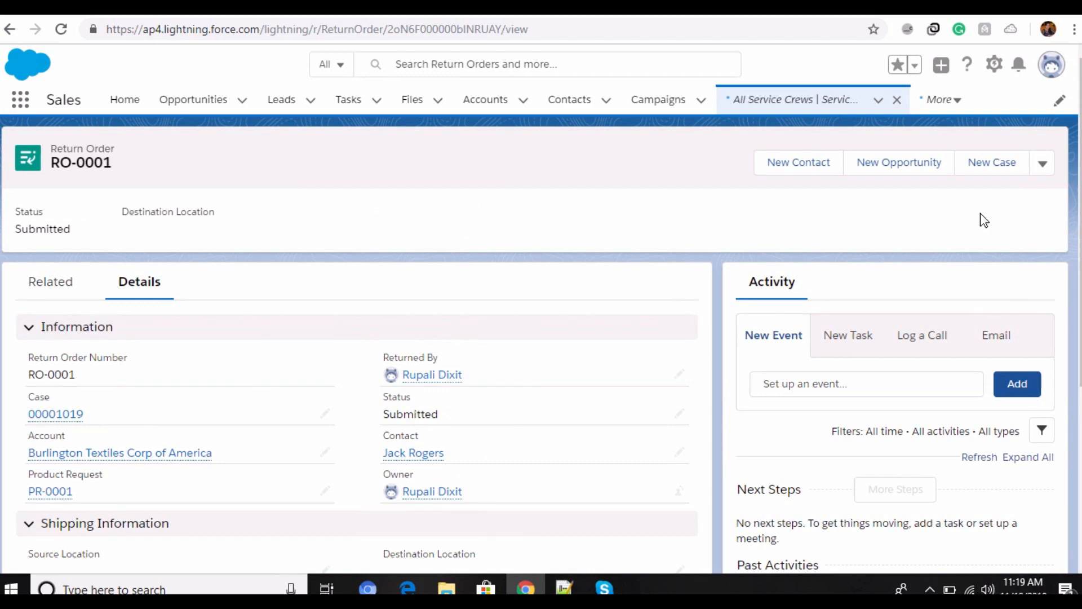
Step: Open return order RO-0001 for editing and review its general information fields and the available status options
left_click(1050, 167)
left_click(1006, 224)
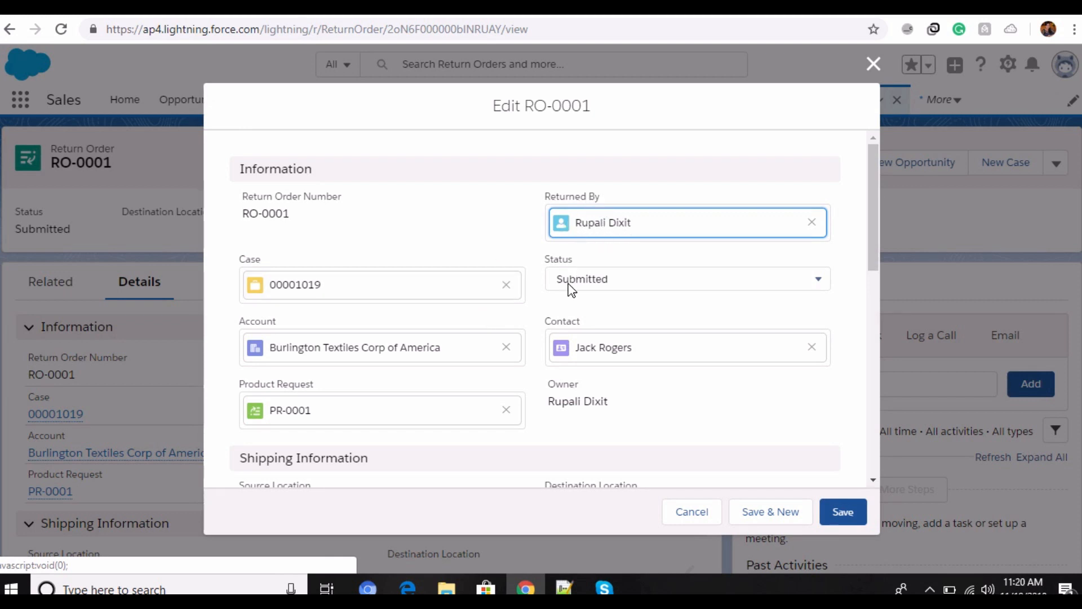
left_click(820, 279)
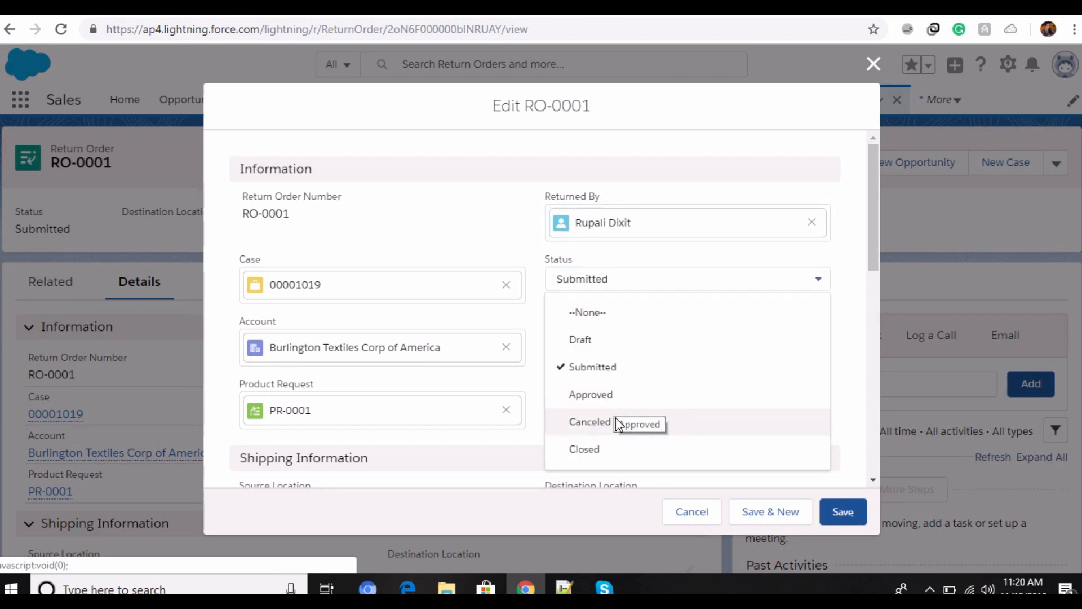
left_click(816, 282)
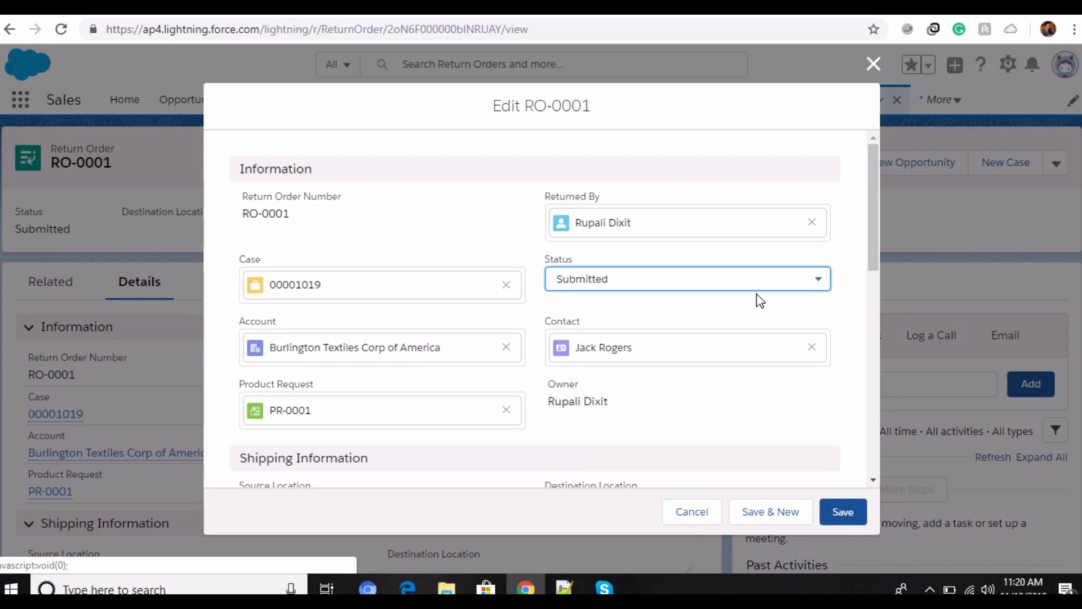
left_click(822, 281)
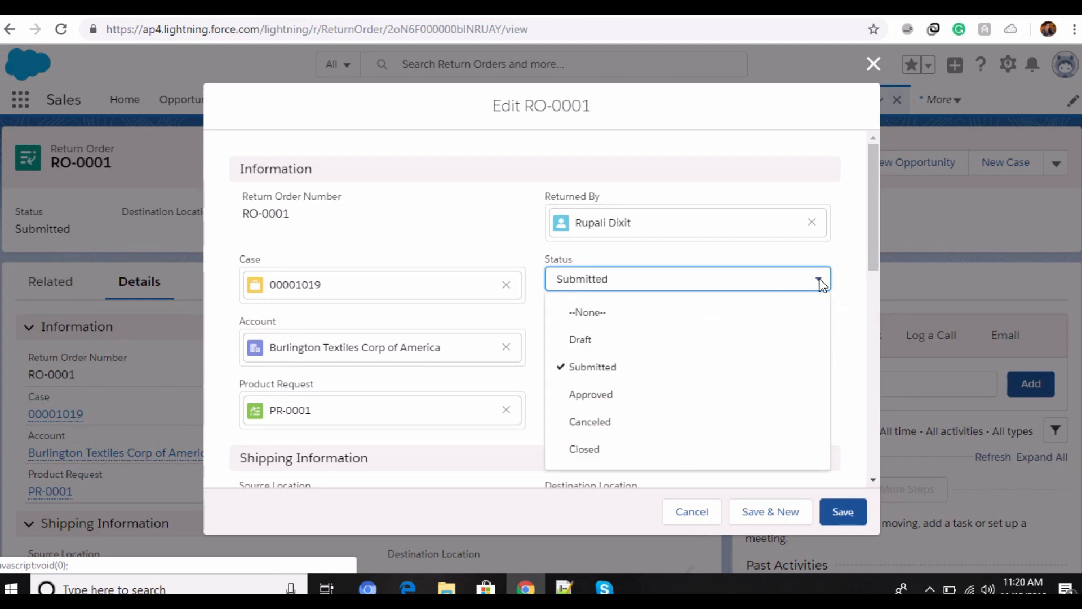
left_click(820, 282)
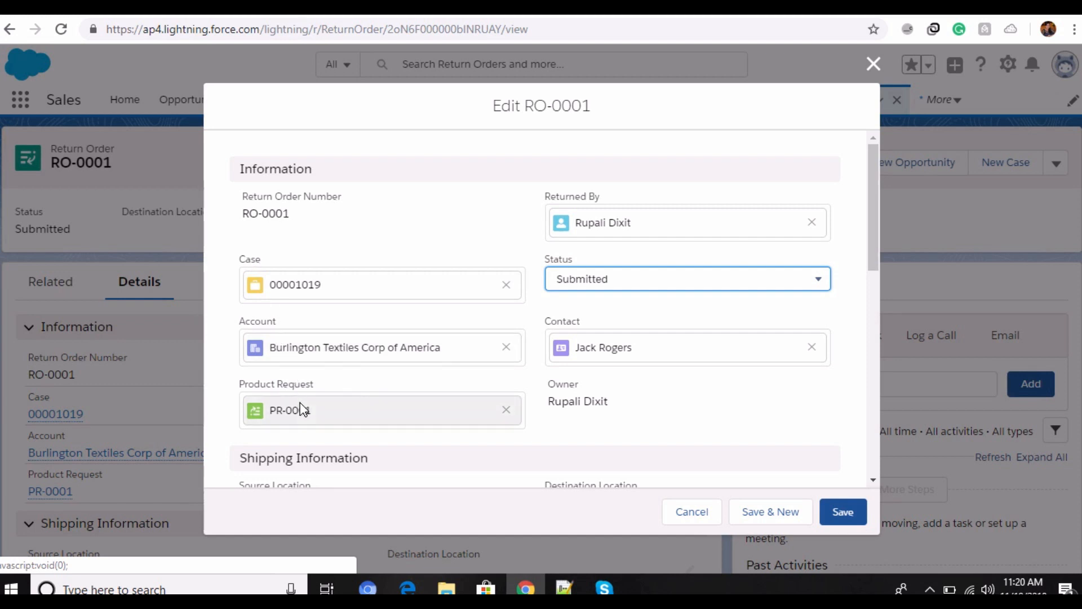
Step: Review the return order's shipping information, expected arrival date and description fields, and save the record
scroll(304, 405, "down", 4)
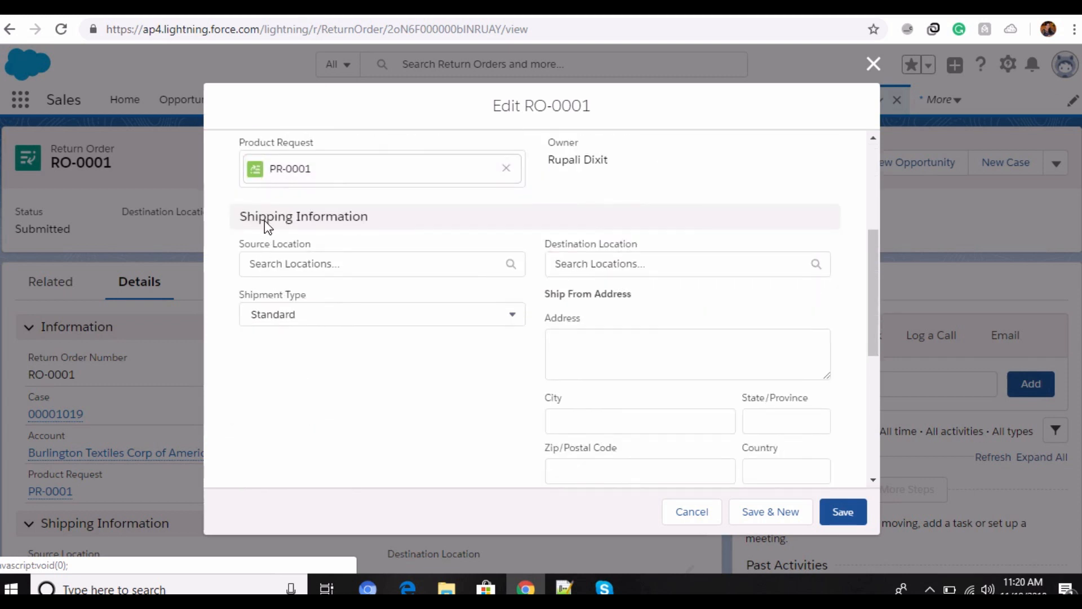
scroll(502, 338, "down", 2)
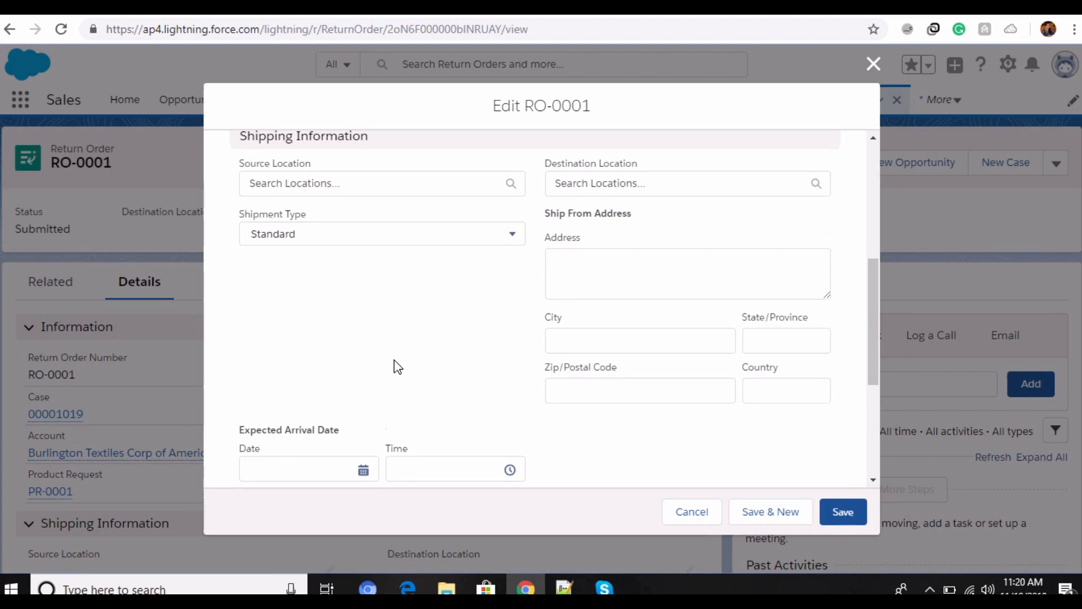
scroll(395, 363, "down", 4)
left_click_drag(242, 188, 340, 188)
left_click(340, 175)
scroll(361, 324, "down", 1)
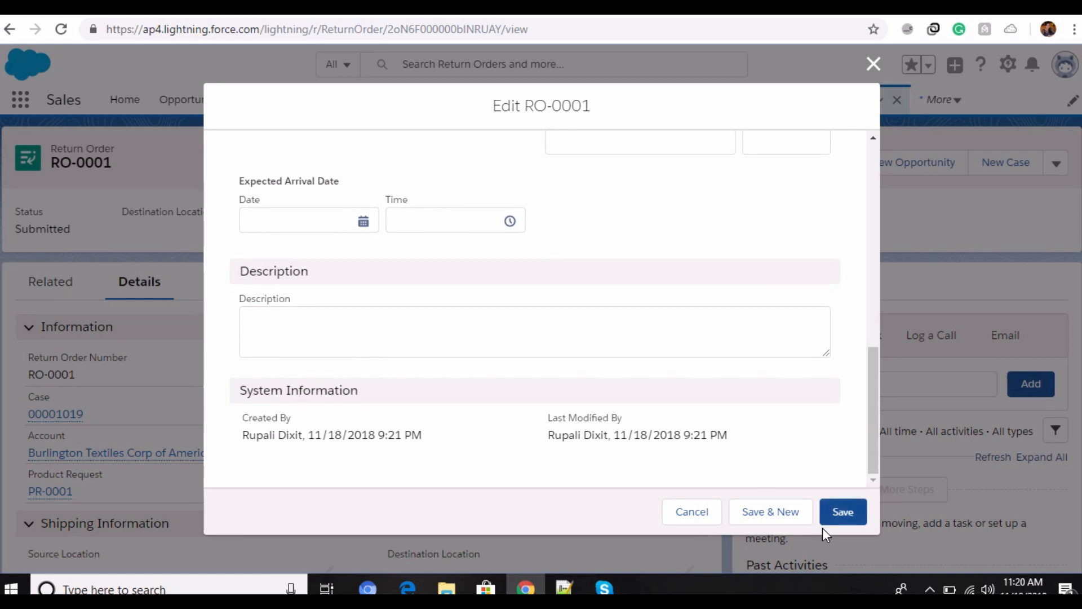
left_click(837, 510)
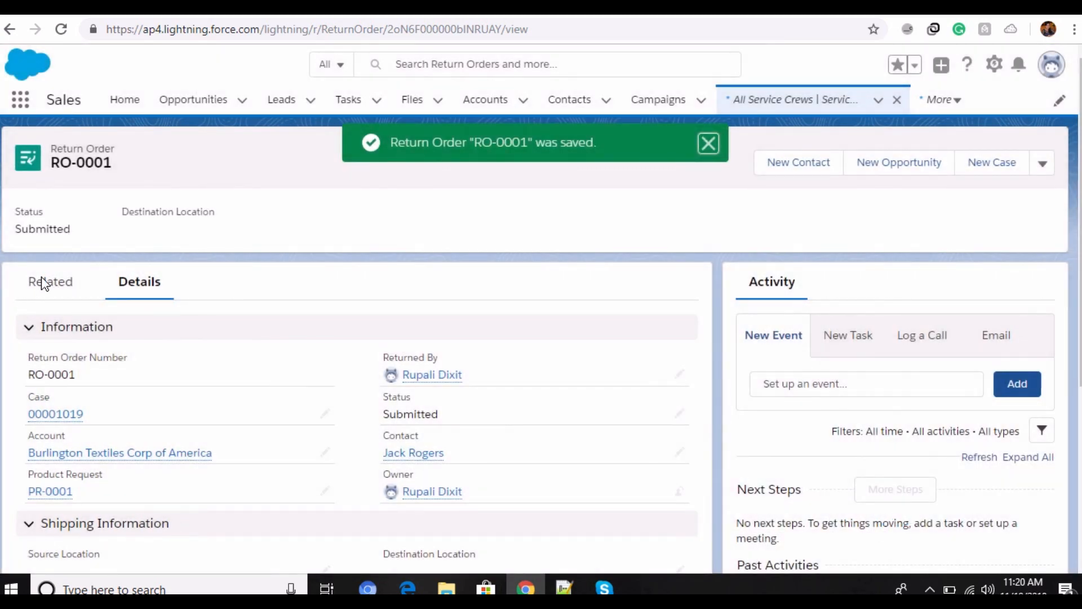
Step: Review the return order's related line items, history, approvals, activities, files, product transfers, work orders and work order line items
left_click(54, 283)
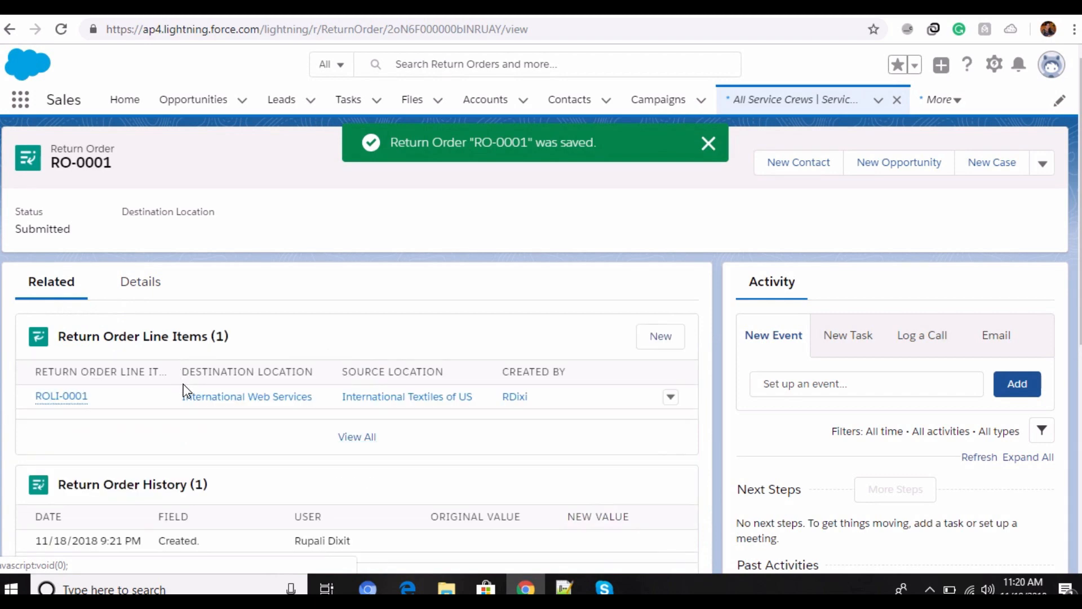
scroll(195, 396, "down", 5)
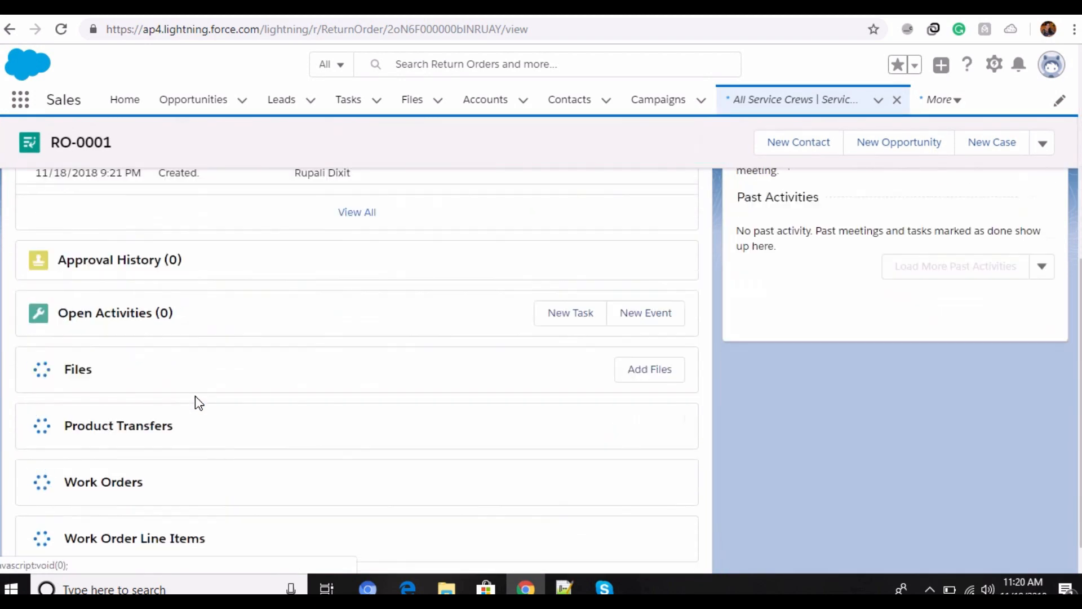
scroll(198, 402, "down", 2)
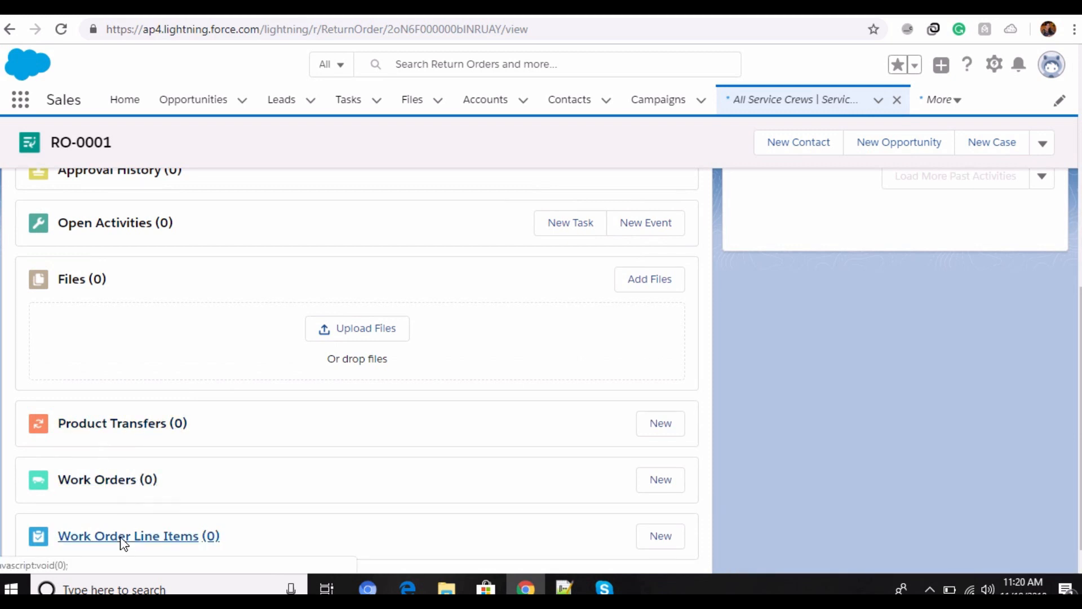
scroll(123, 543, "up", 5)
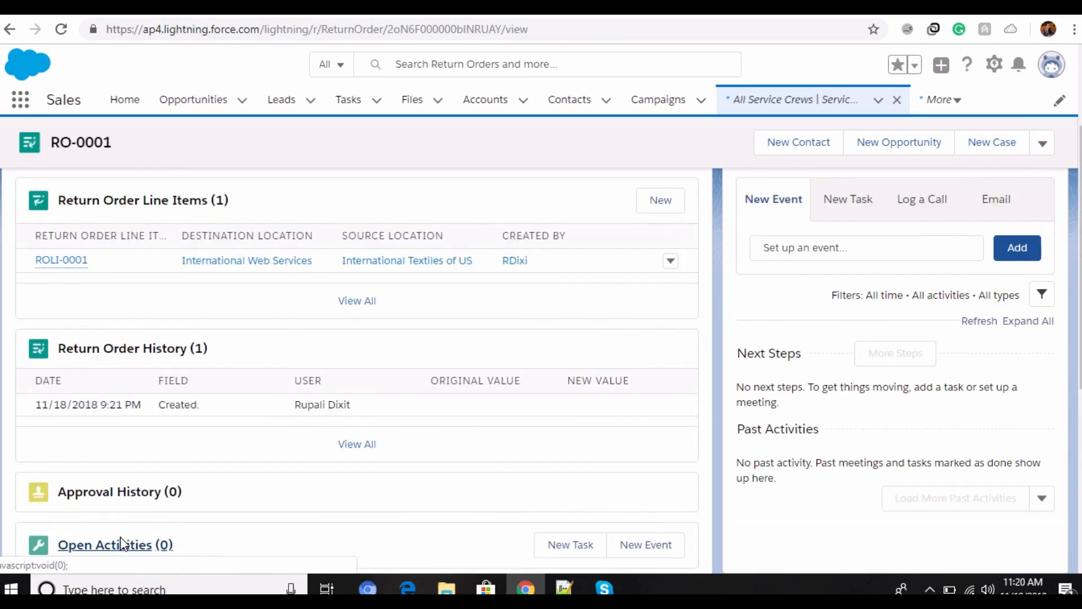
scroll(124, 544, "down", 3)
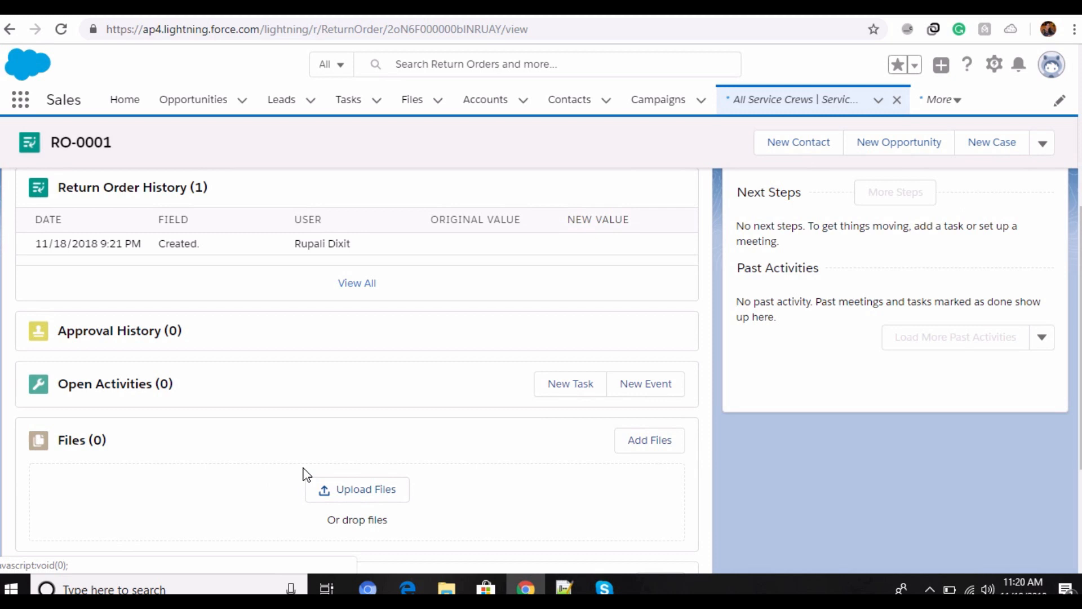
scroll(303, 473, "up", 5)
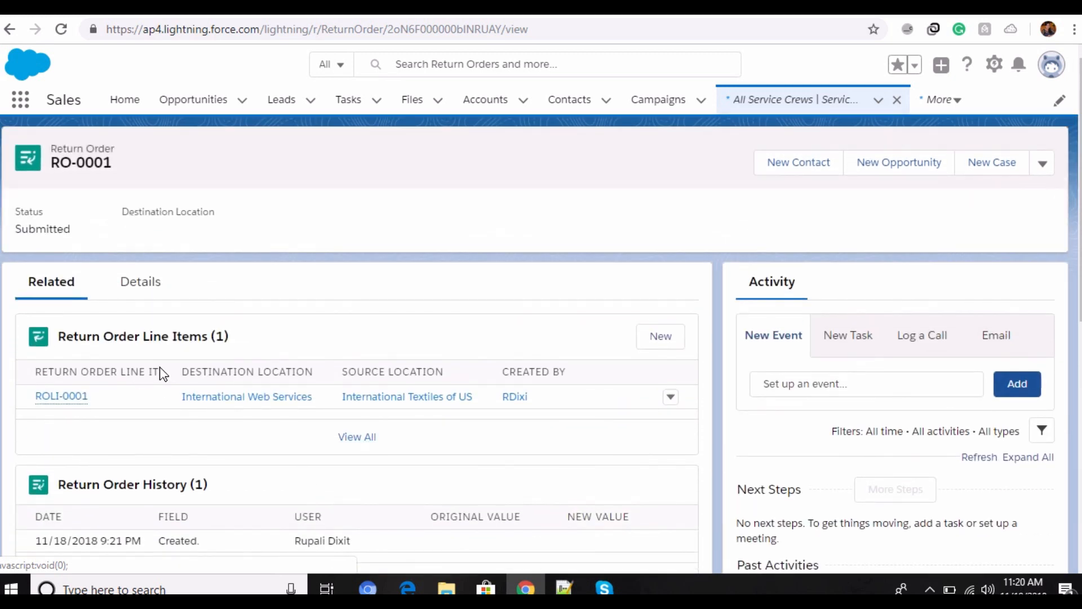
left_click(20, 101)
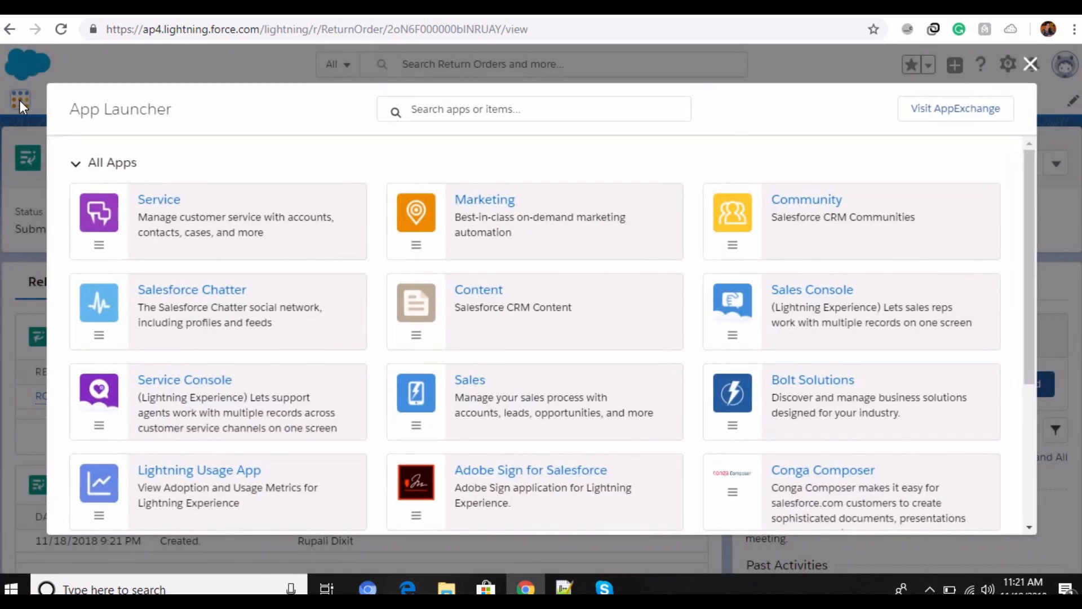
left_click(1030, 66)
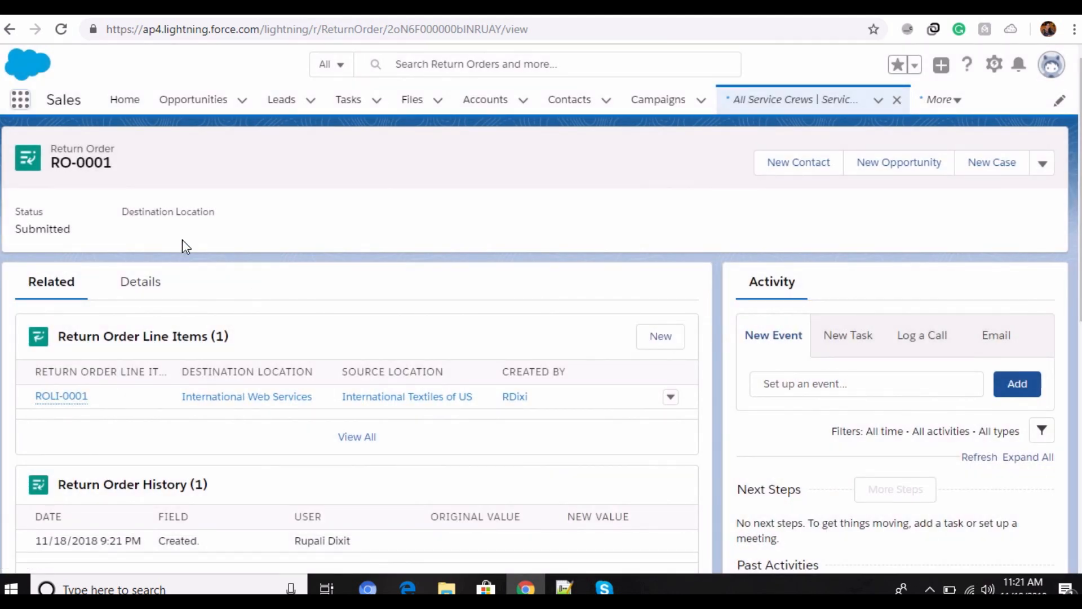